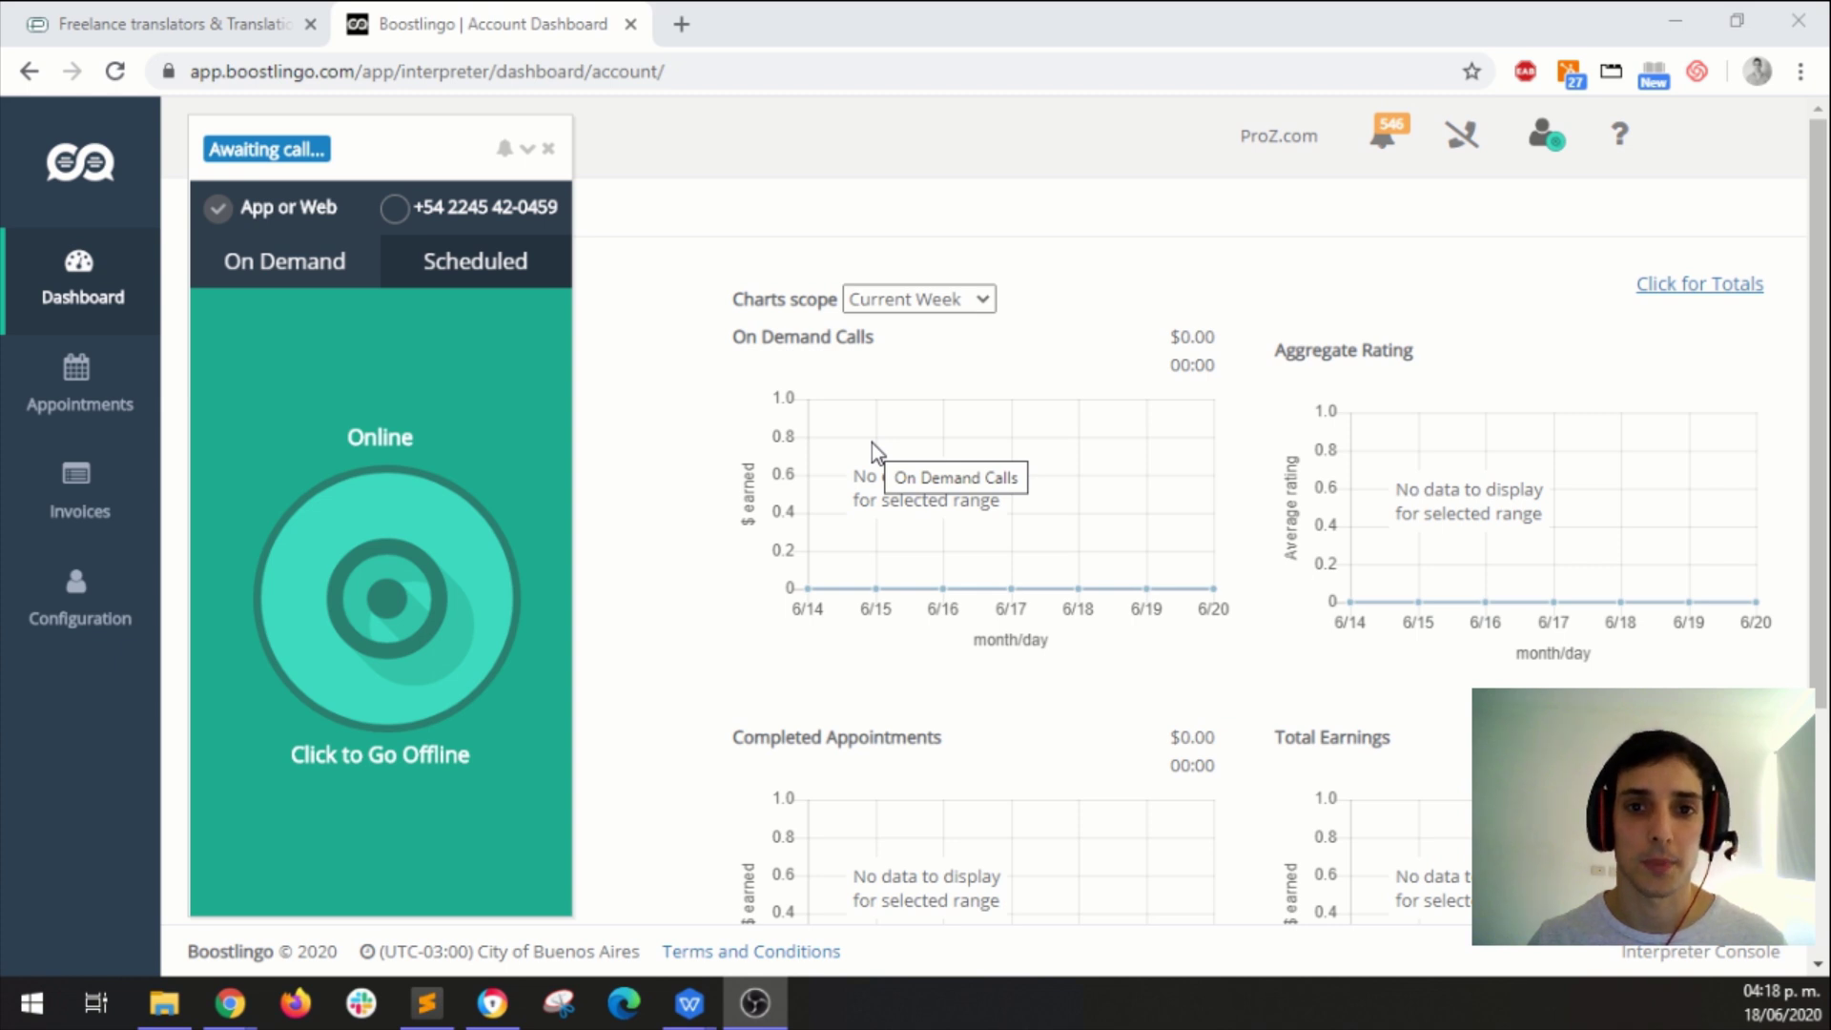
Drag the 'Awaiting call...' panel from the dashboard's left side across to the right.
drag(427, 151, 665, 162)
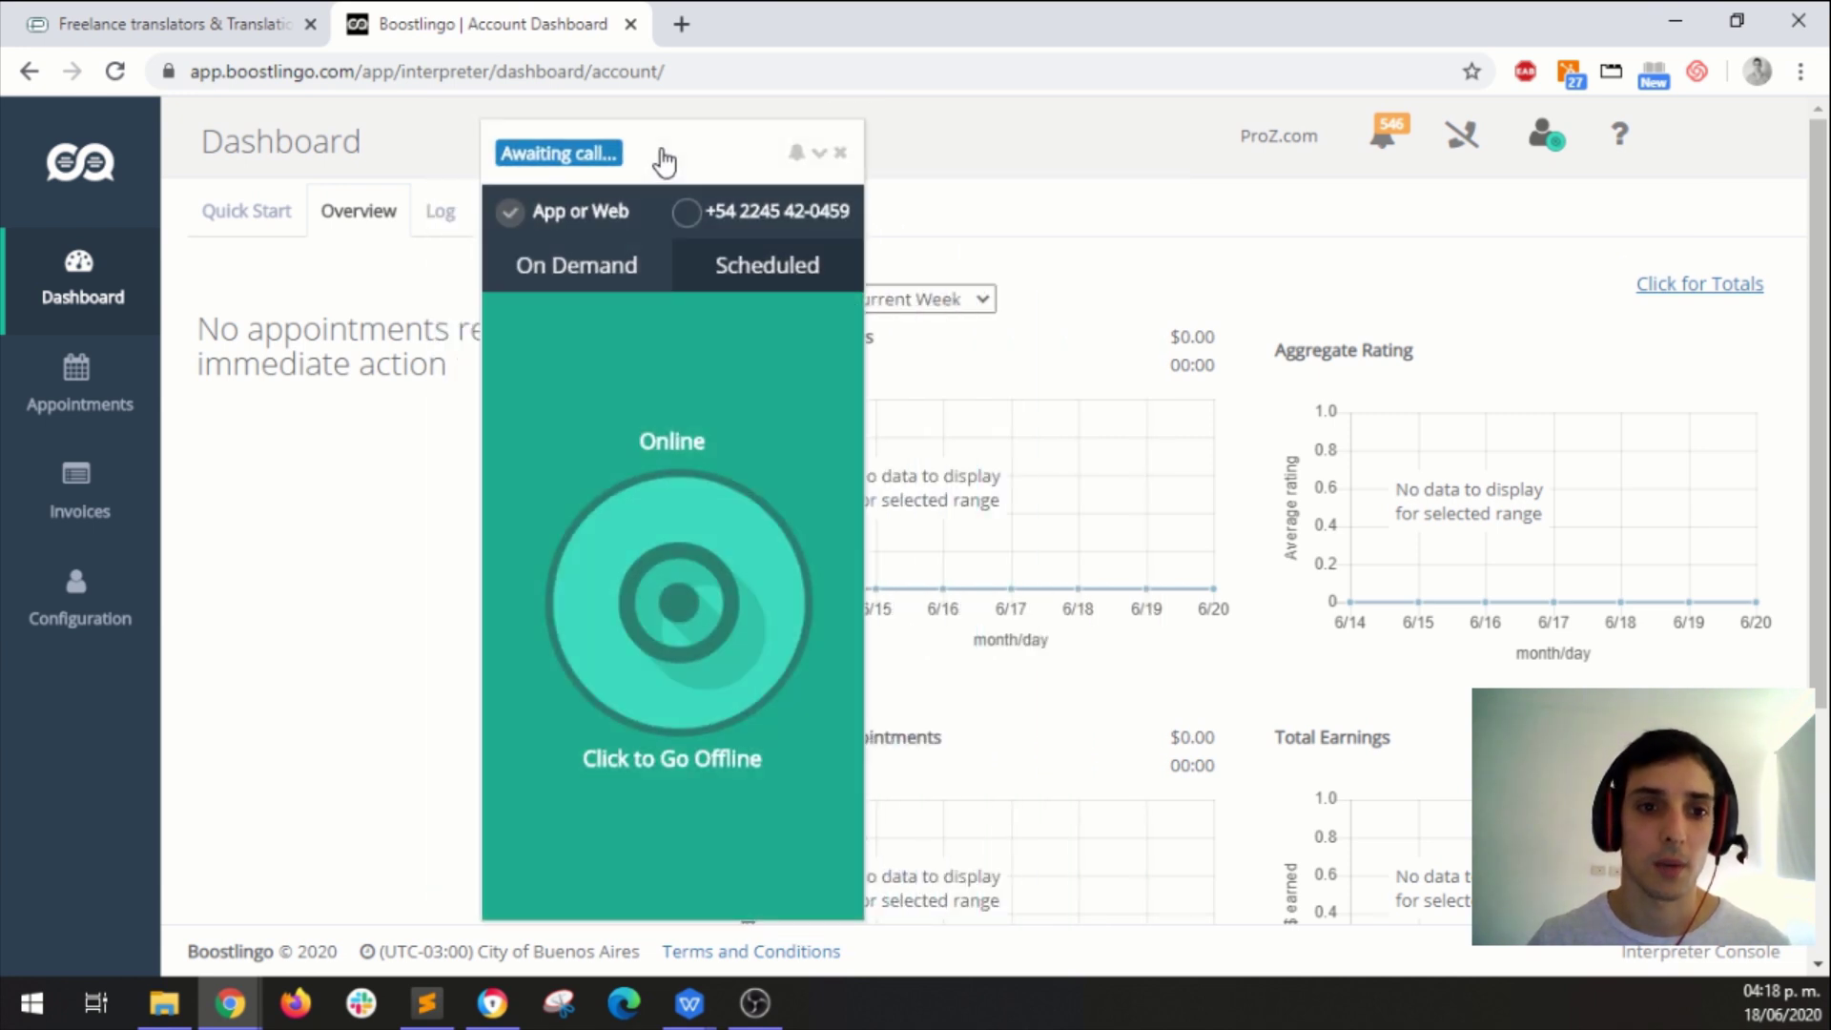
drag(665, 162, 597, 91)
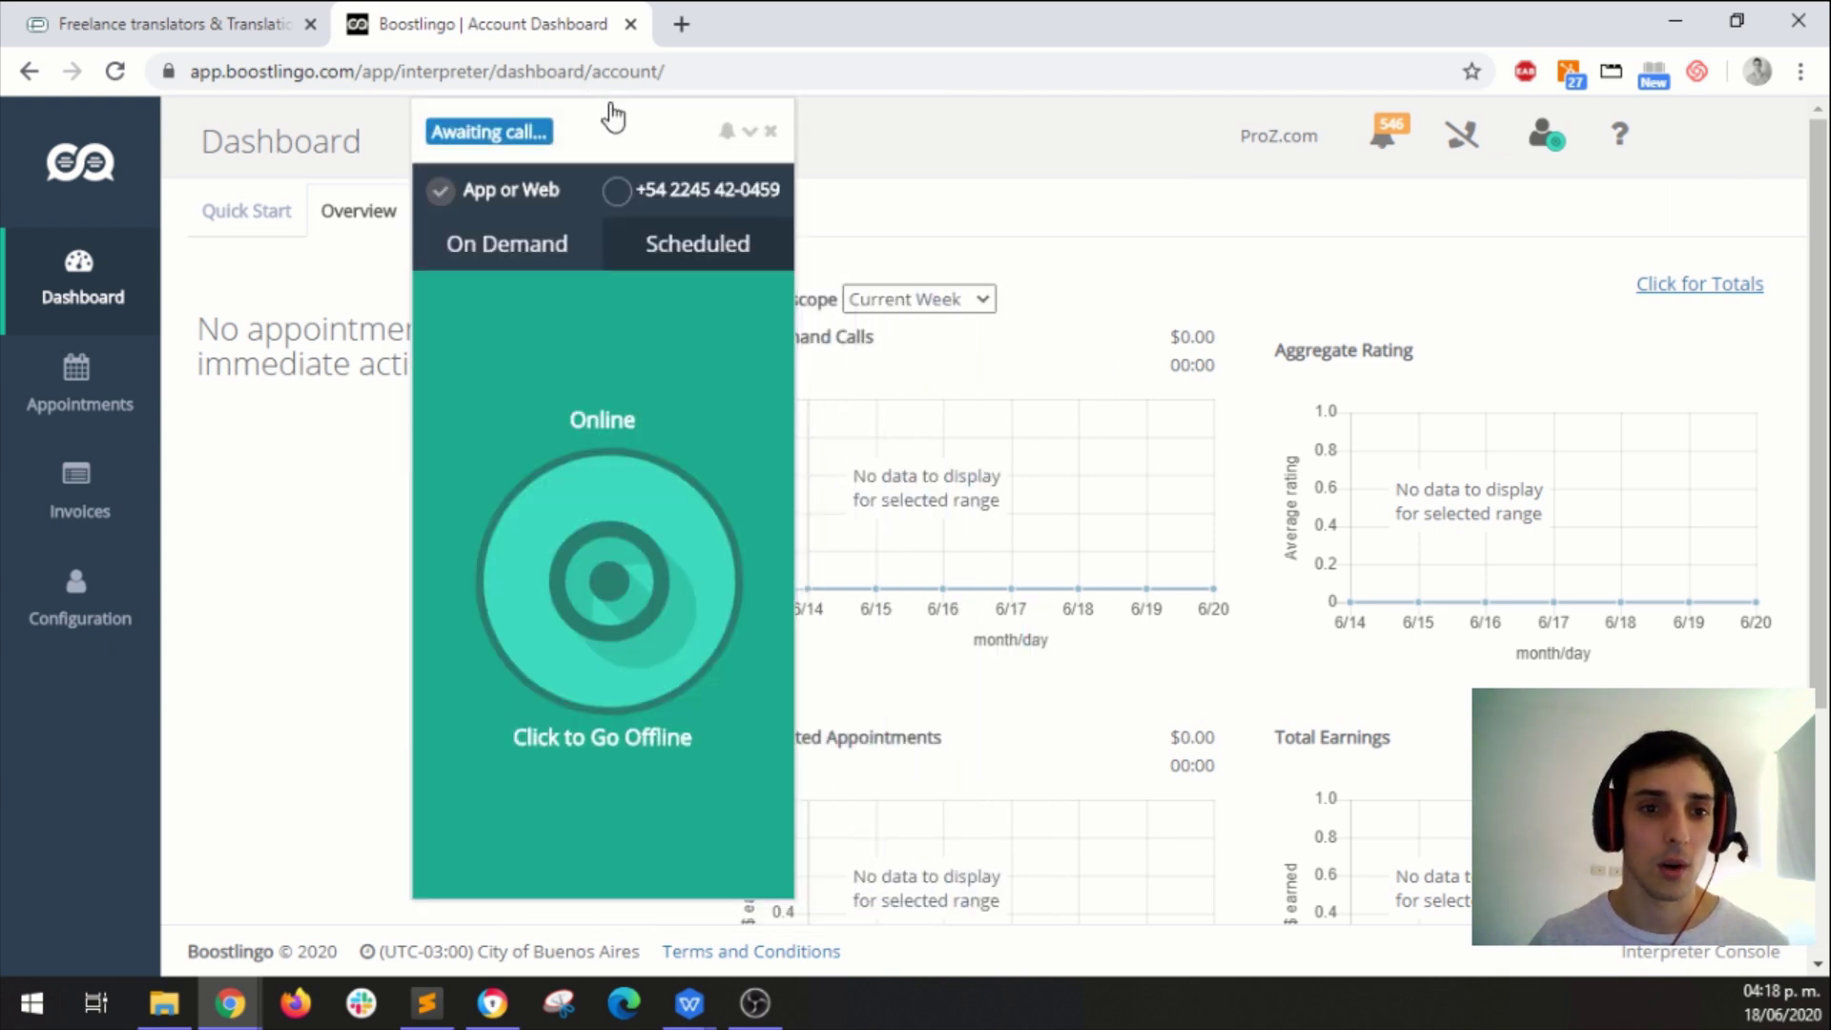
drag(687, 164, 1214, 153)
Open the call log, refuse the incoming Crowd call and switch to Offline.
click(440, 212)
drag(1374, 146, 1135, 164)
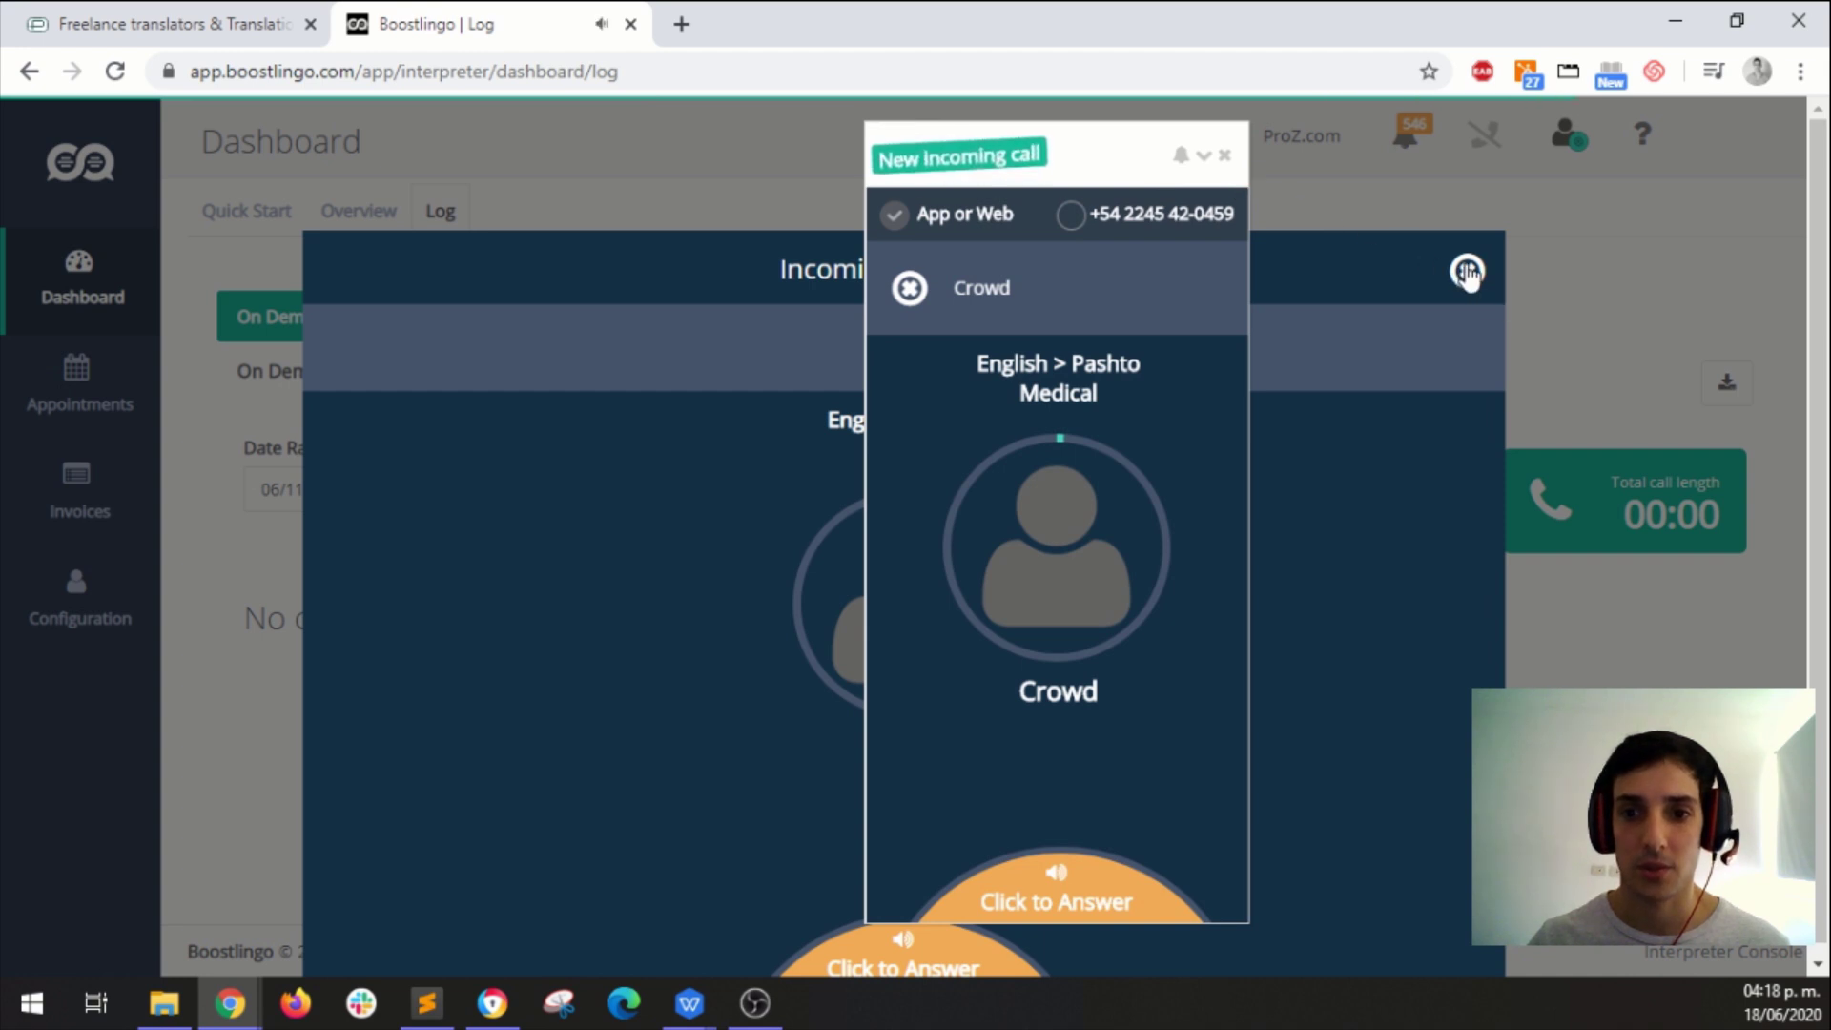
click(1467, 273)
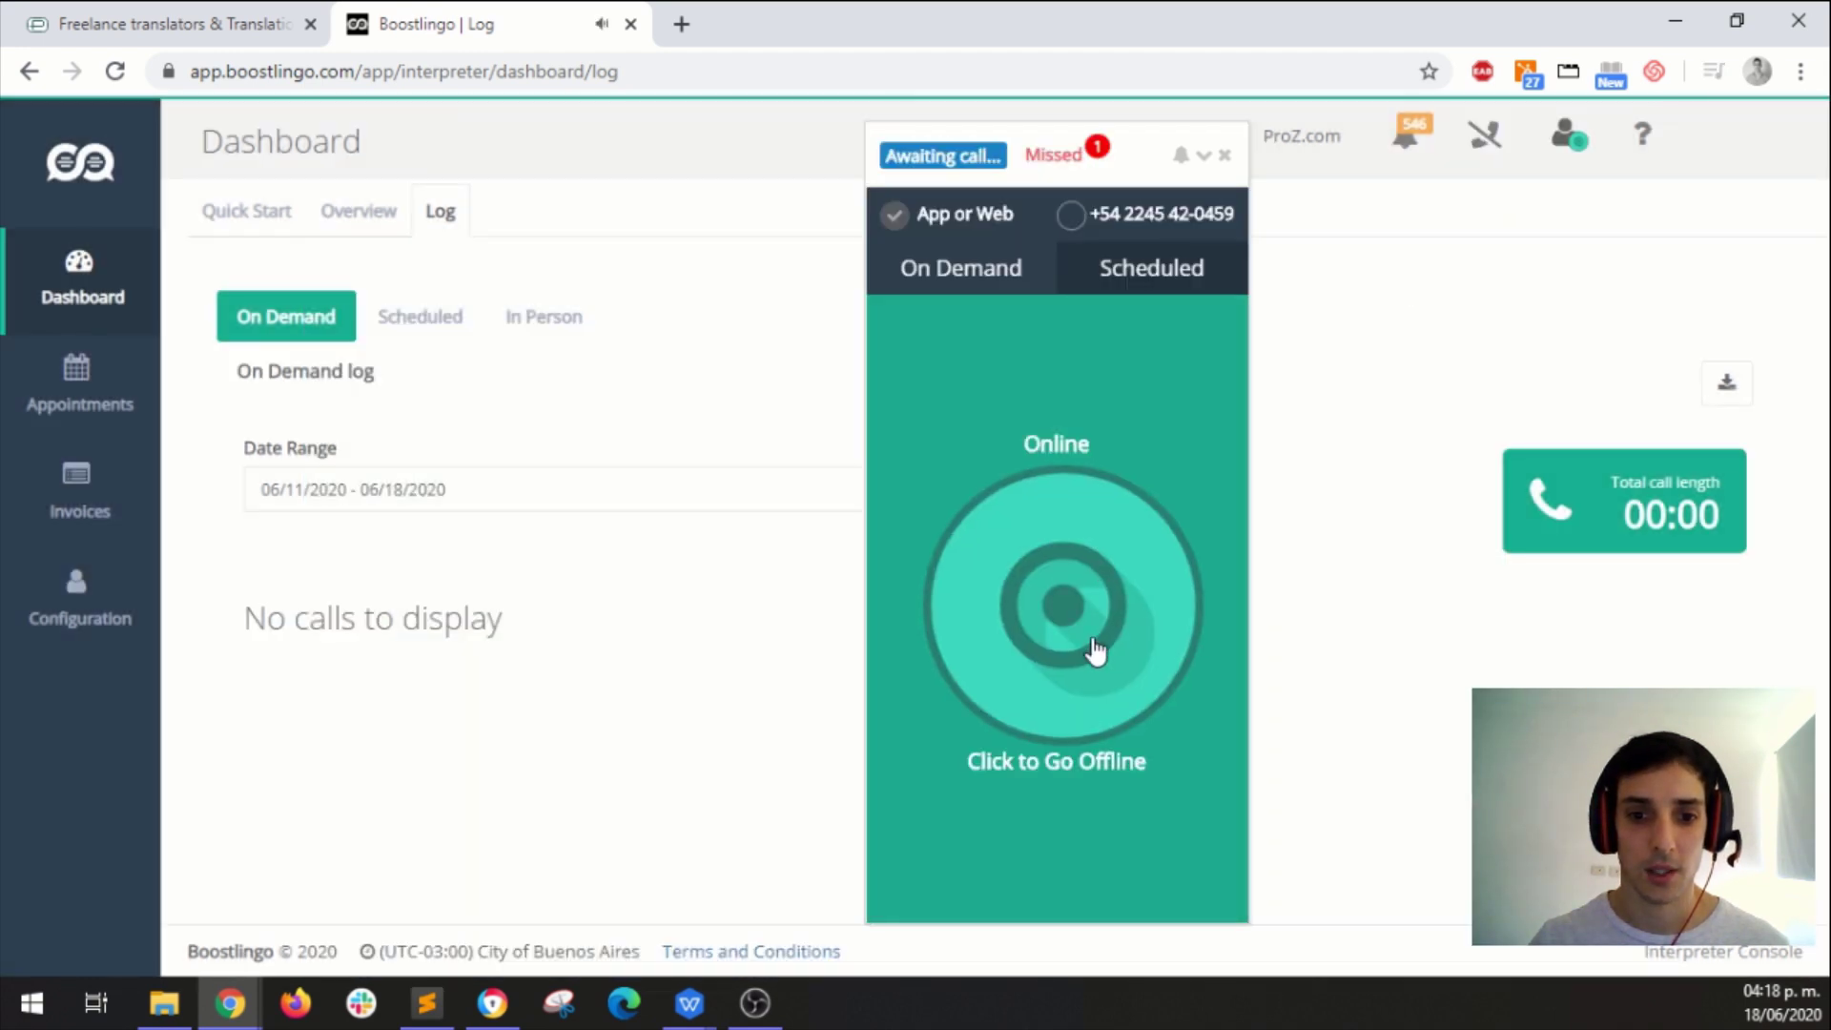
click(1054, 598)
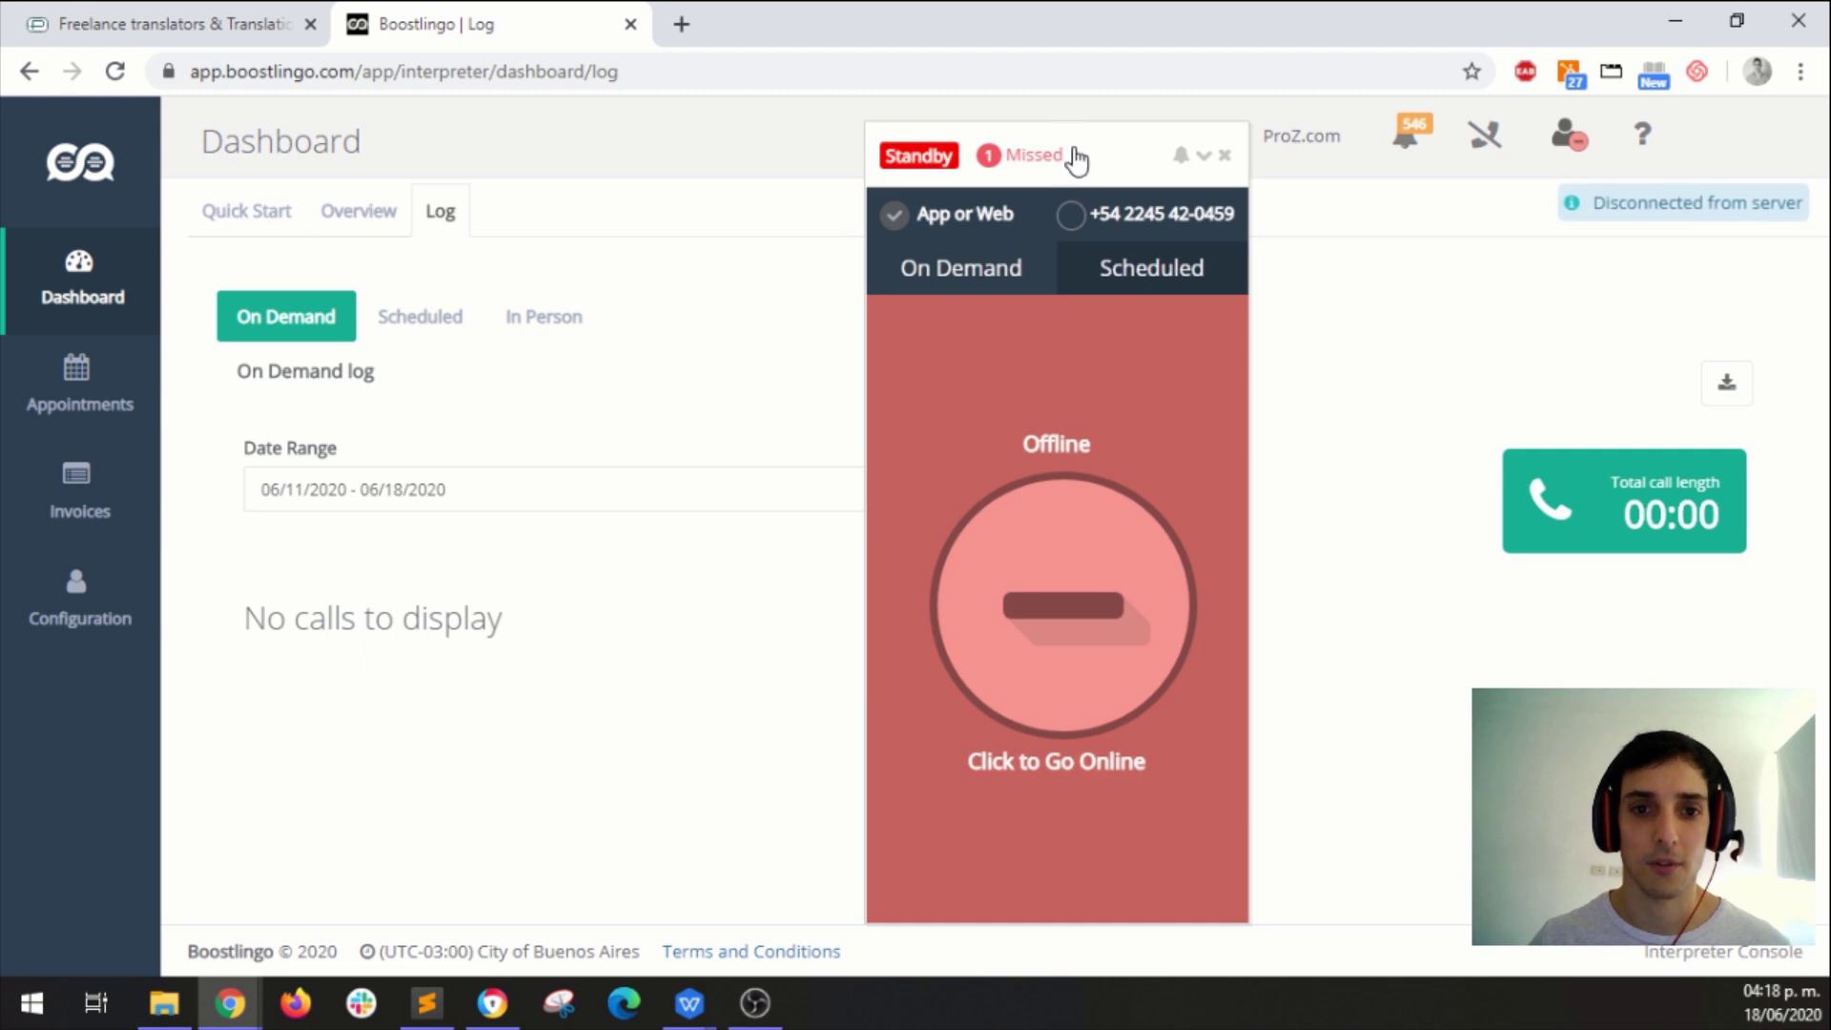
Minimise the call panel and set the Overview charts scope to Last Month.
drag(1080, 172, 1193, 148)
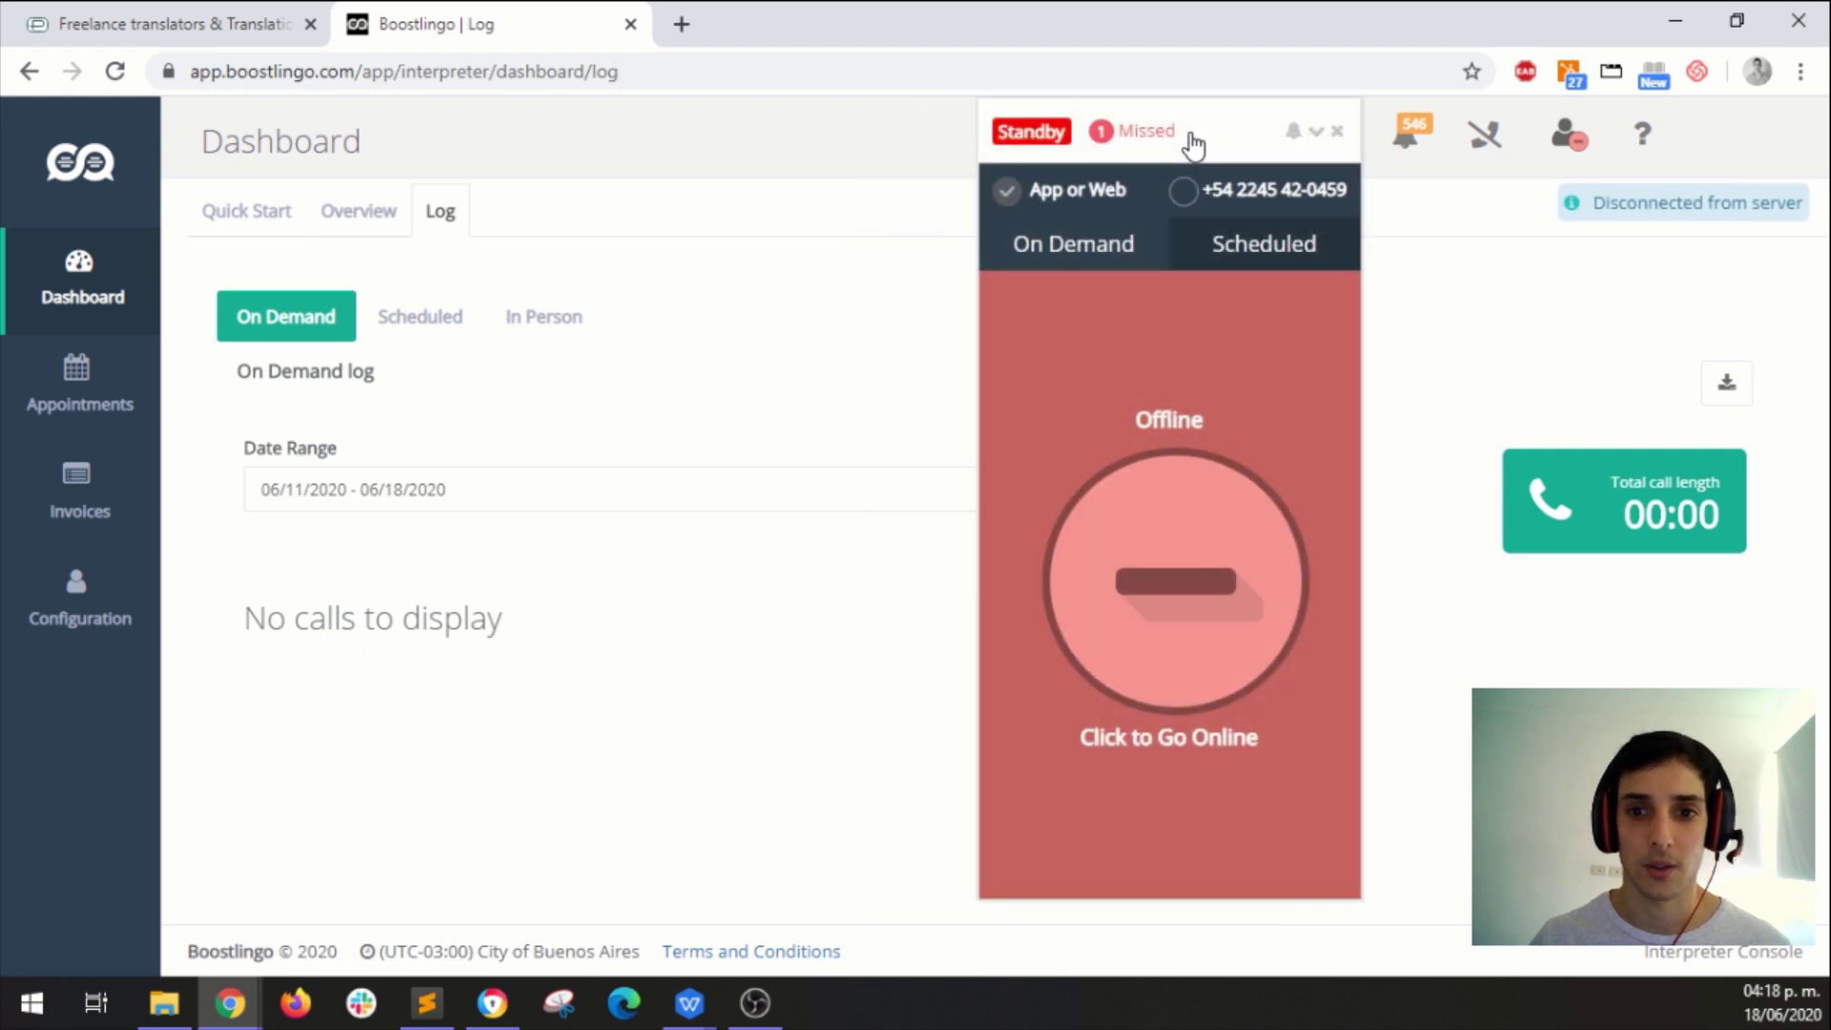
click(1320, 134)
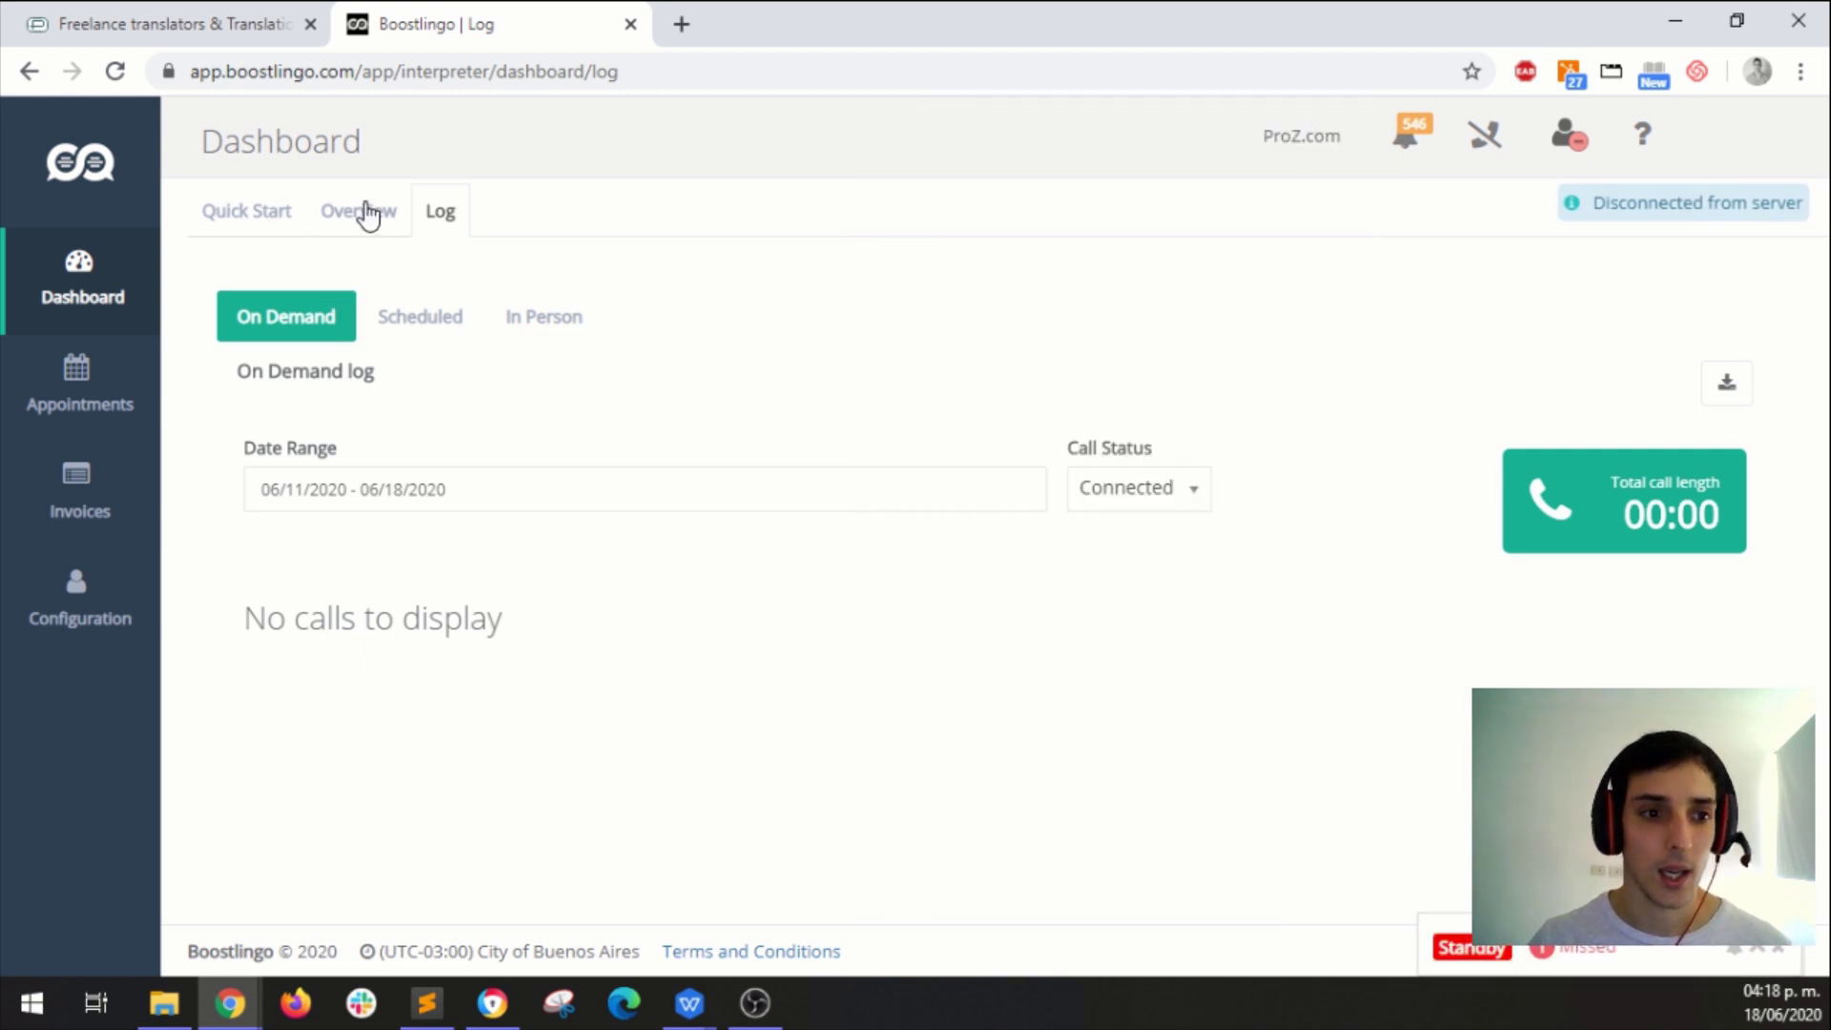
click(360, 211)
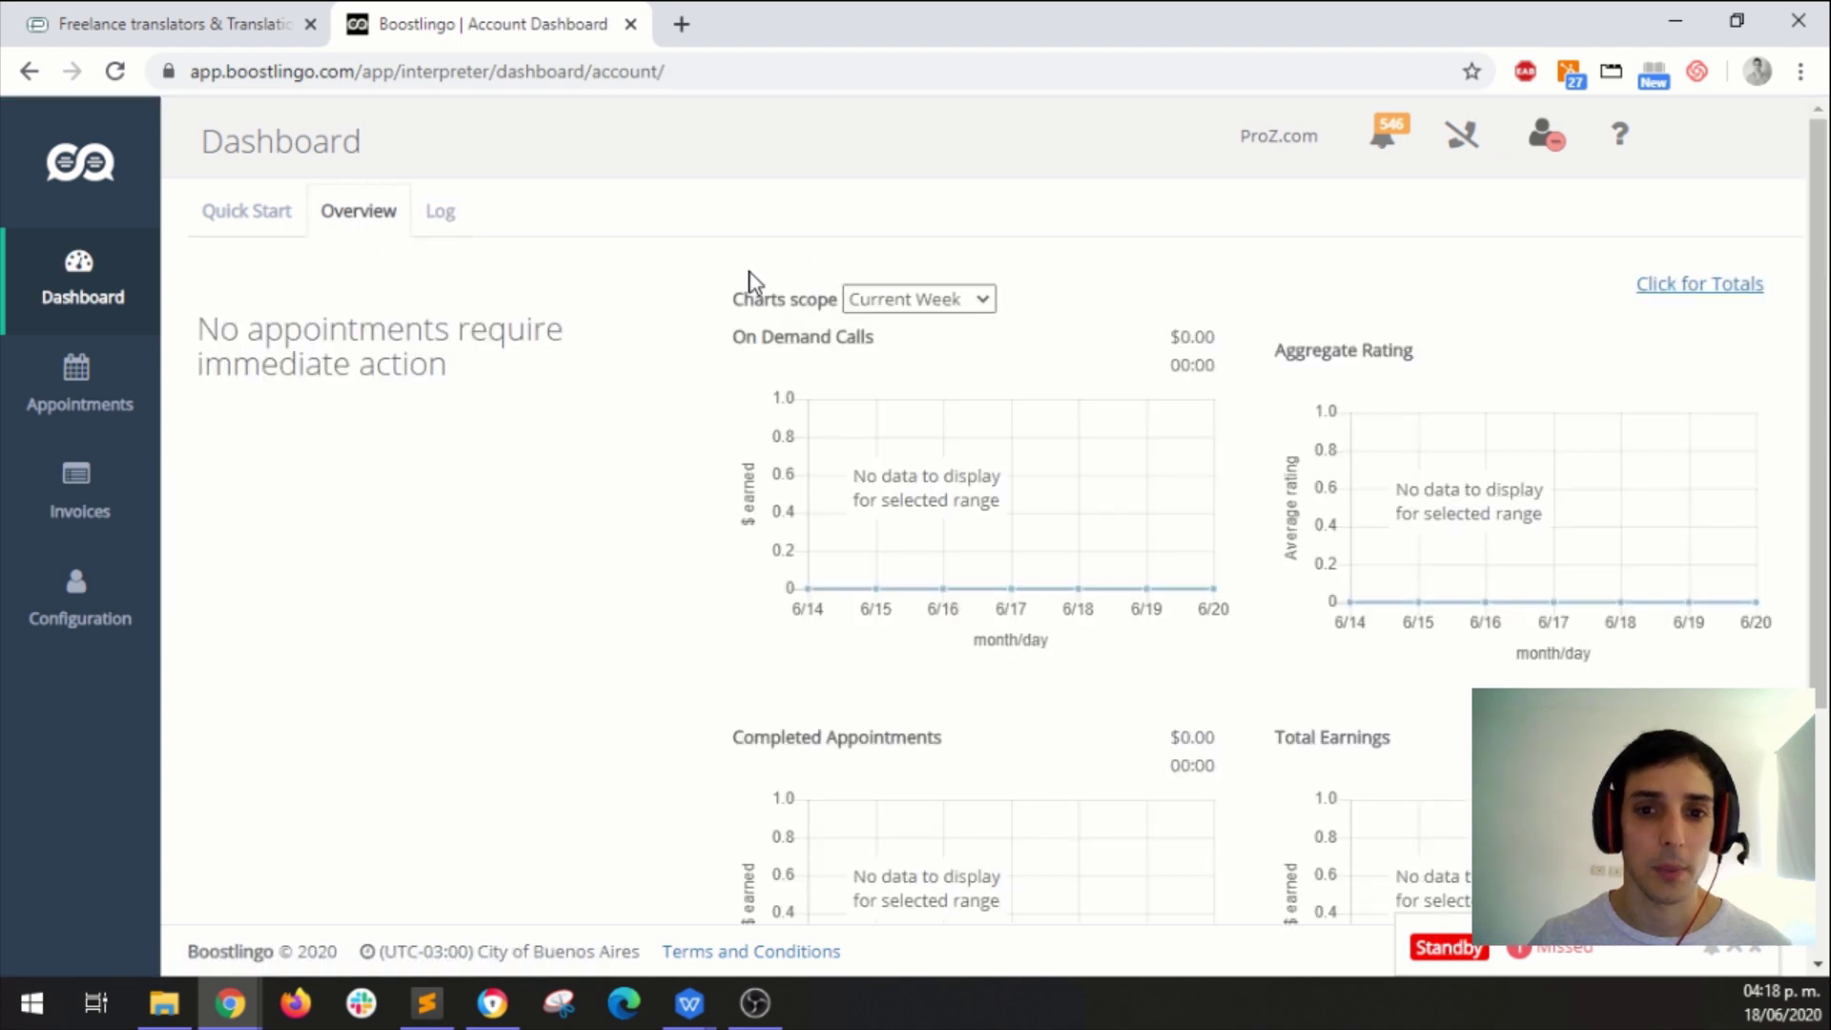
click(962, 300)
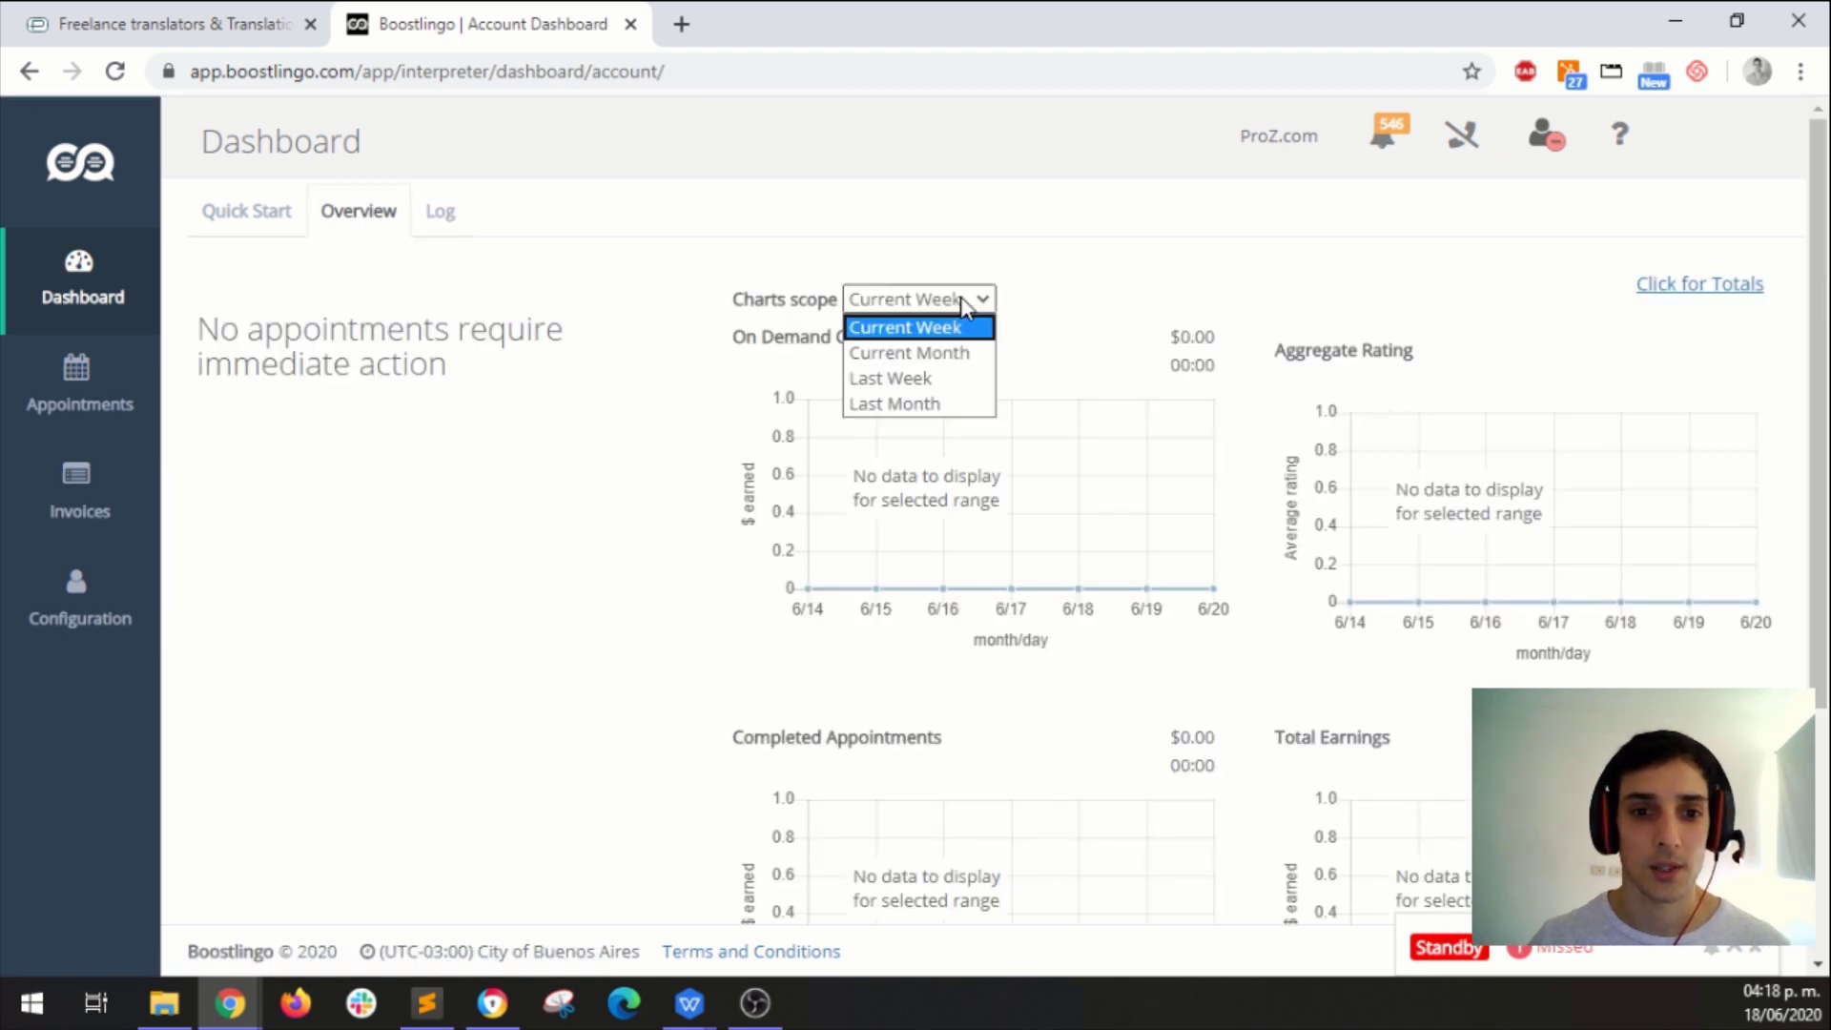
click(921, 404)
click(1126, 330)
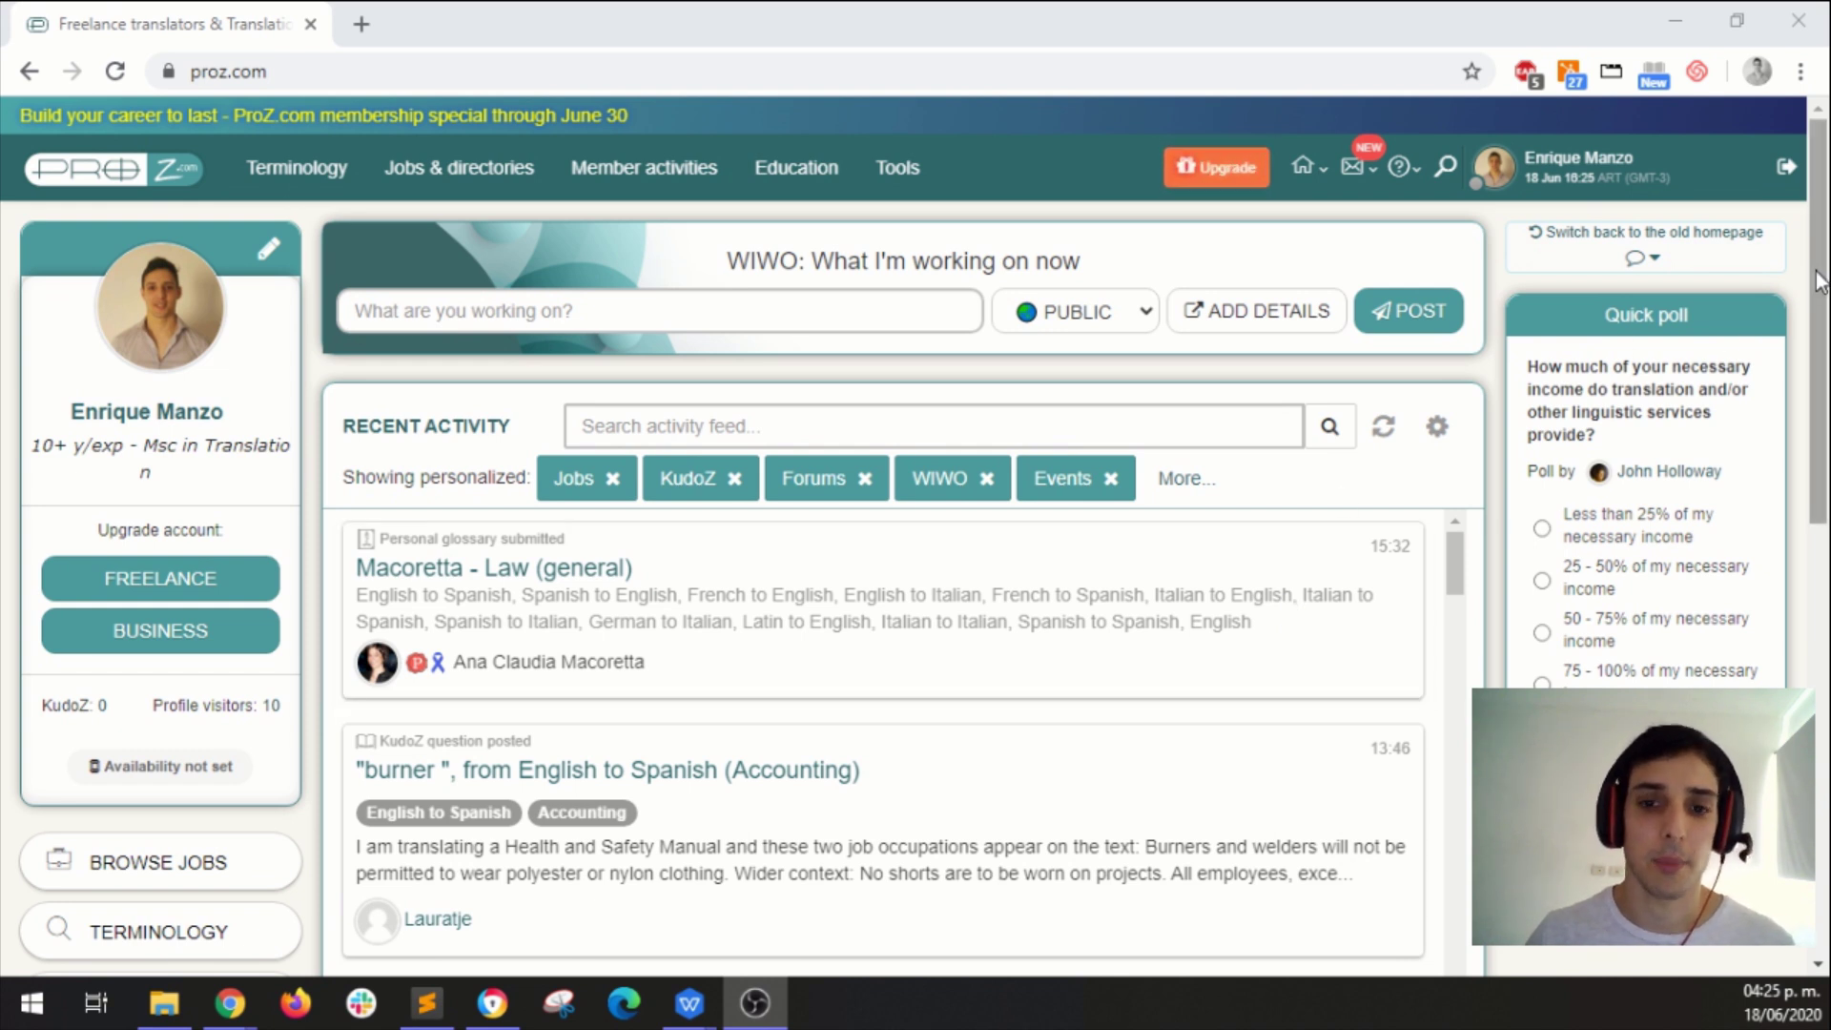
Answer the income Quick poll with '25 - 50% of my necessary income'.
drag(1819, 281, 1726, 301)
scroll(903, 581, down, 15)
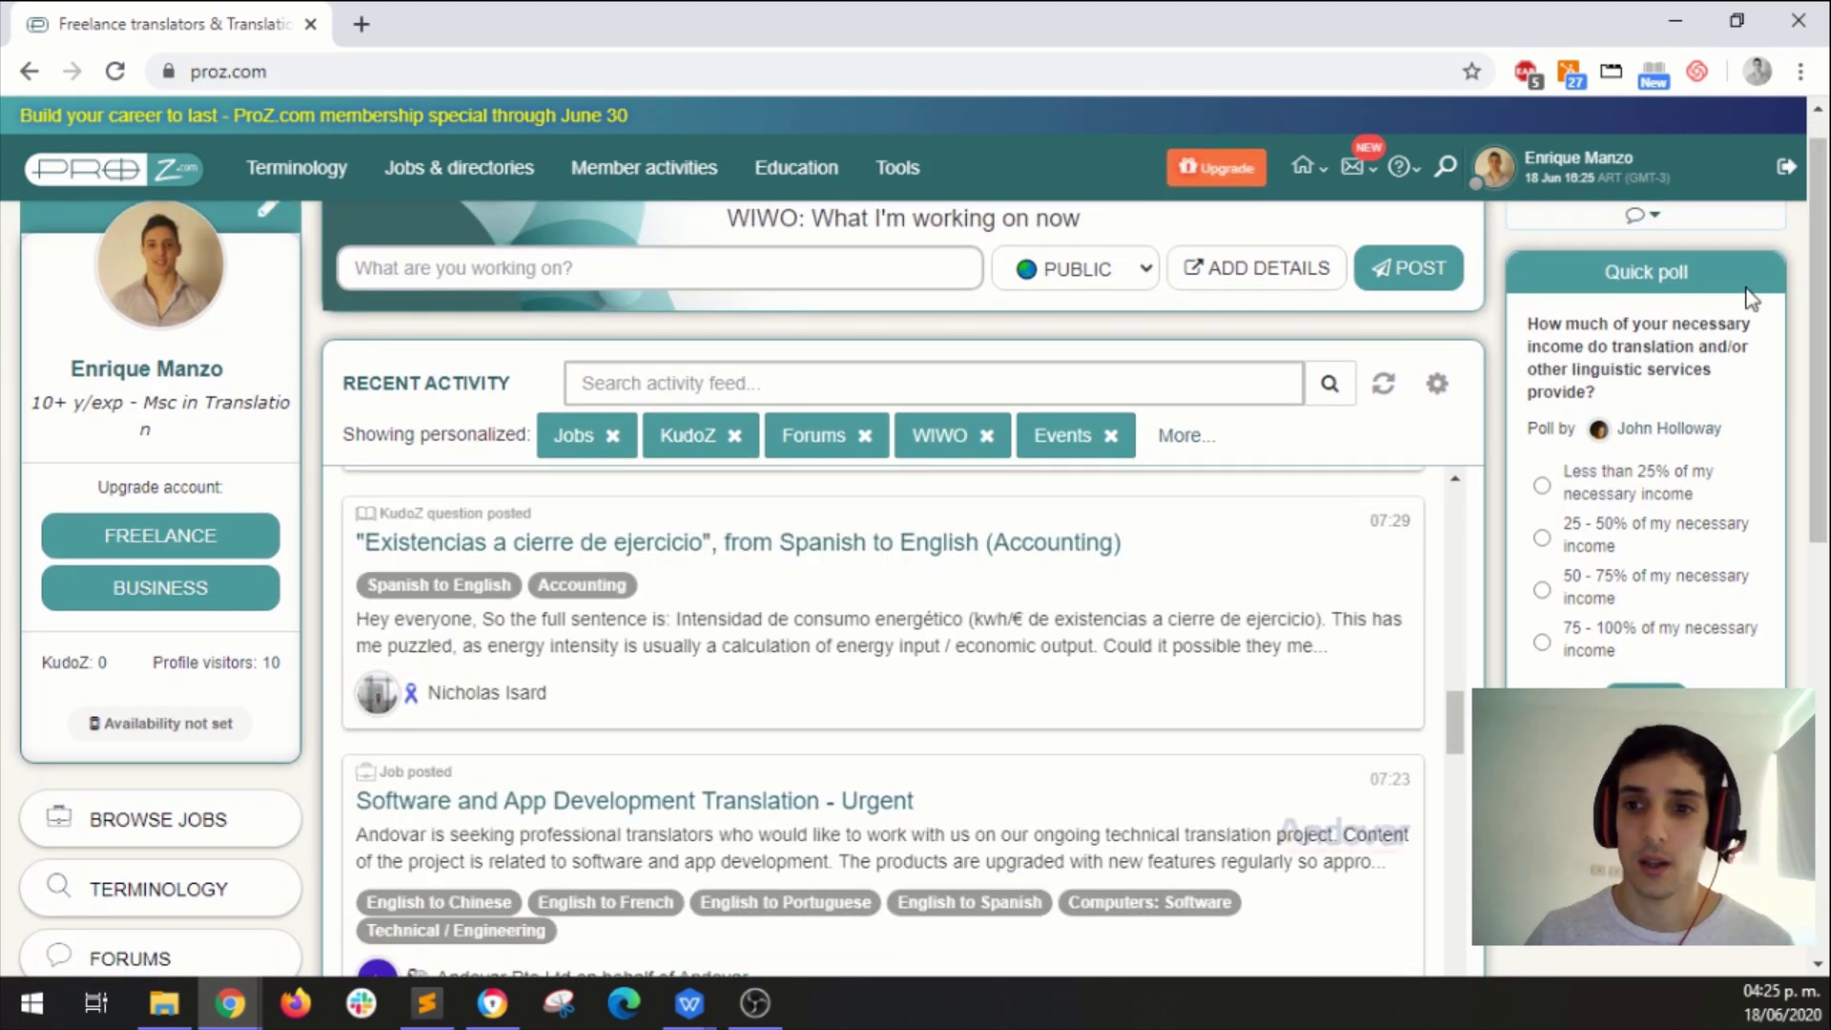
click(1542, 538)
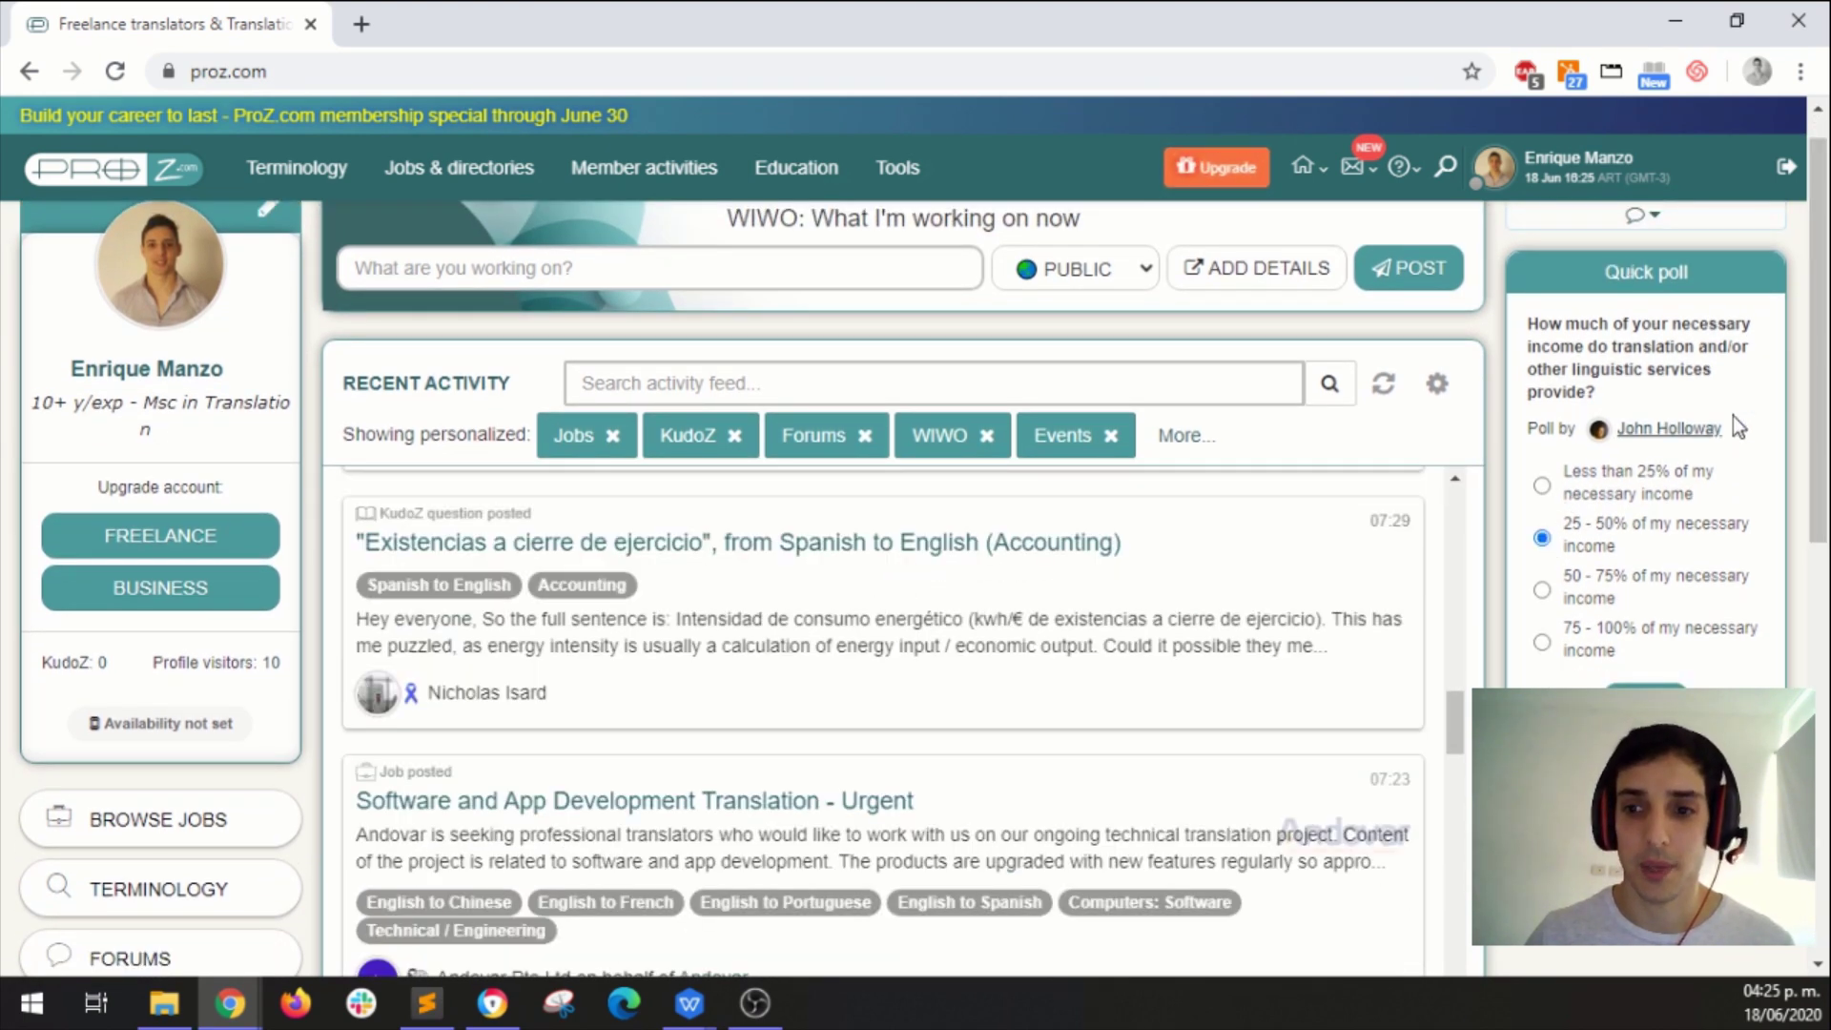
scroll(1817, 401, up, 1)
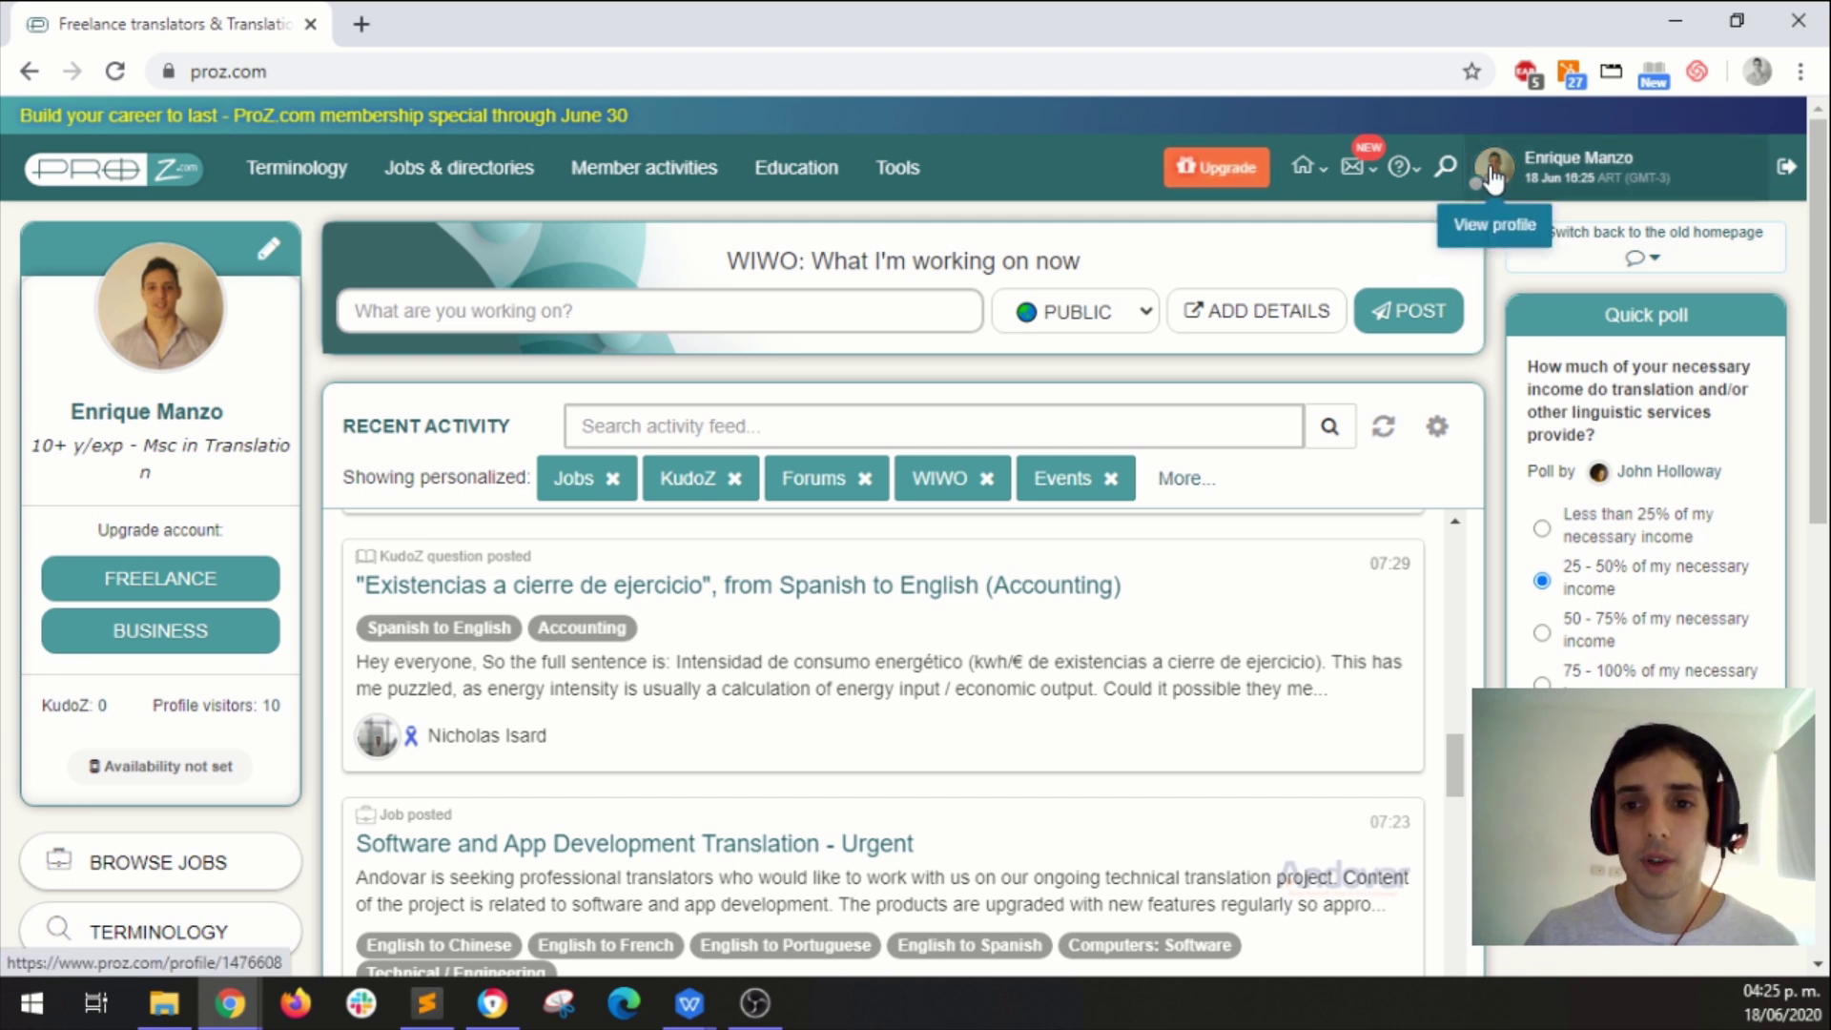
Choose 'My funds' from the avatar account menu to see the $0.00 ProZ*Pay balances.
mouse_move(1507, 177)
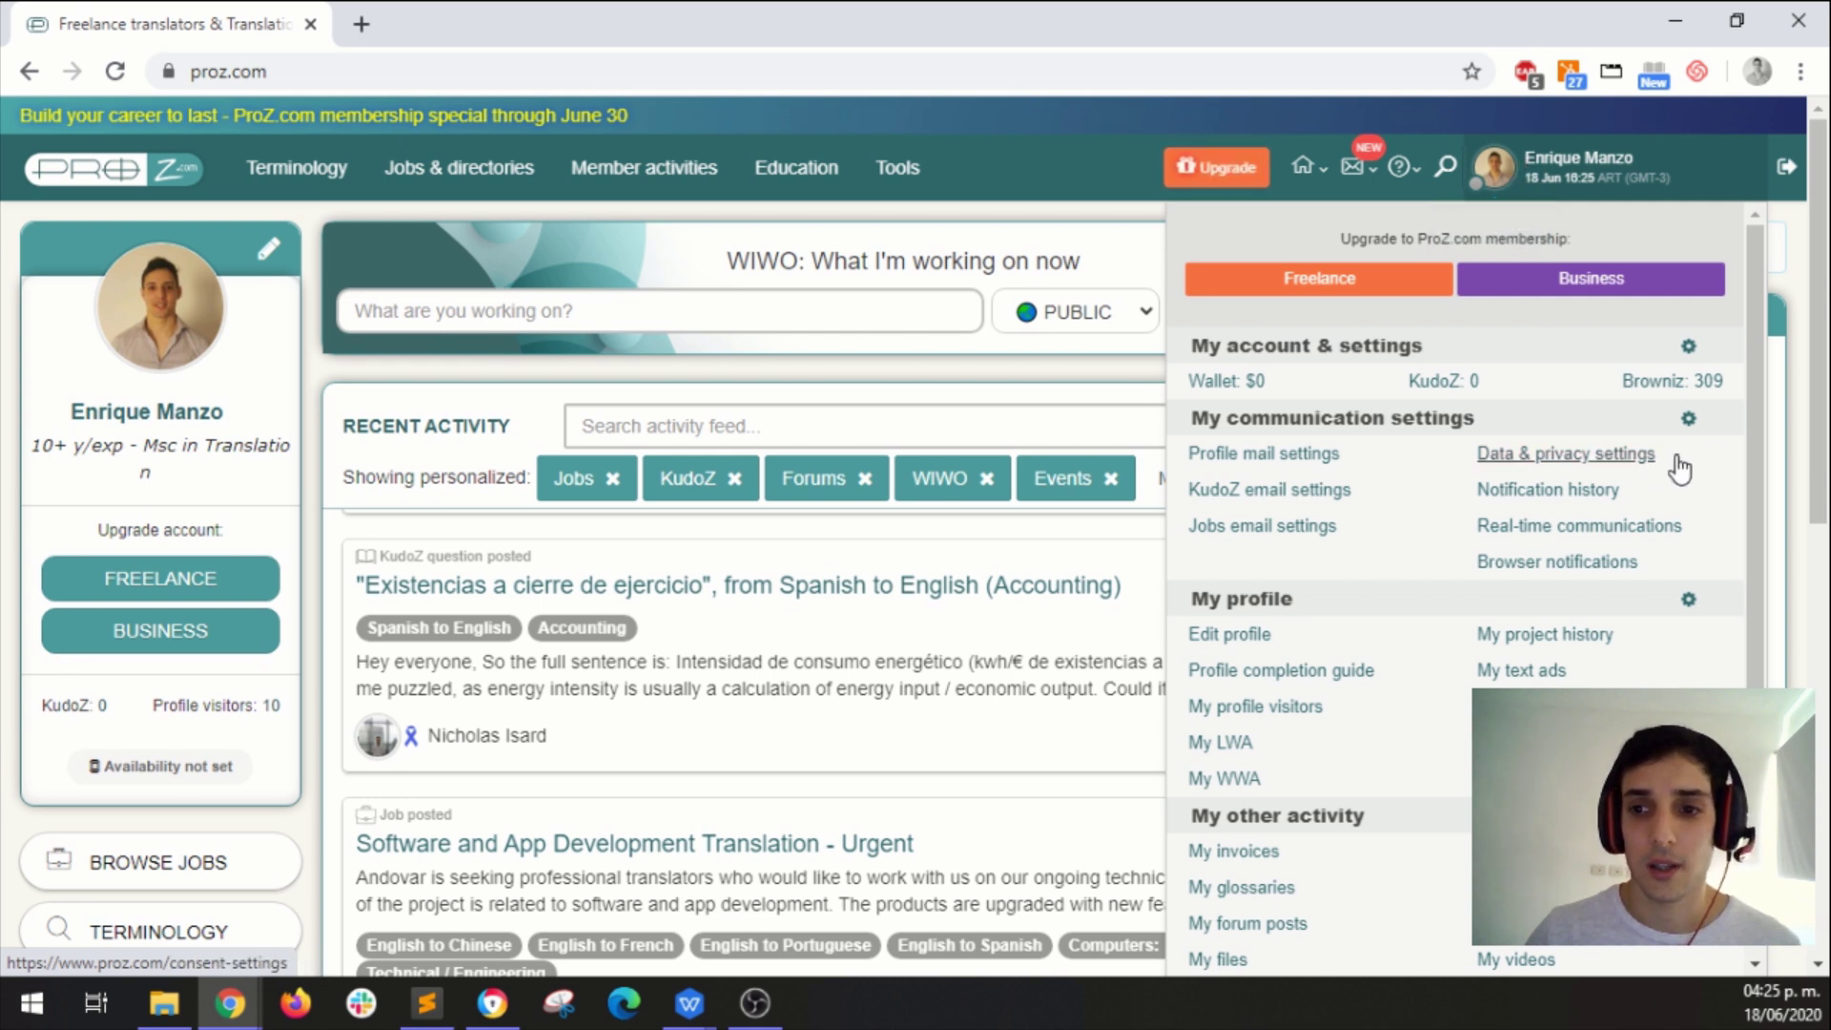
scroll(1769, 505, down, 1)
scroll(1774, 534, down, 1)
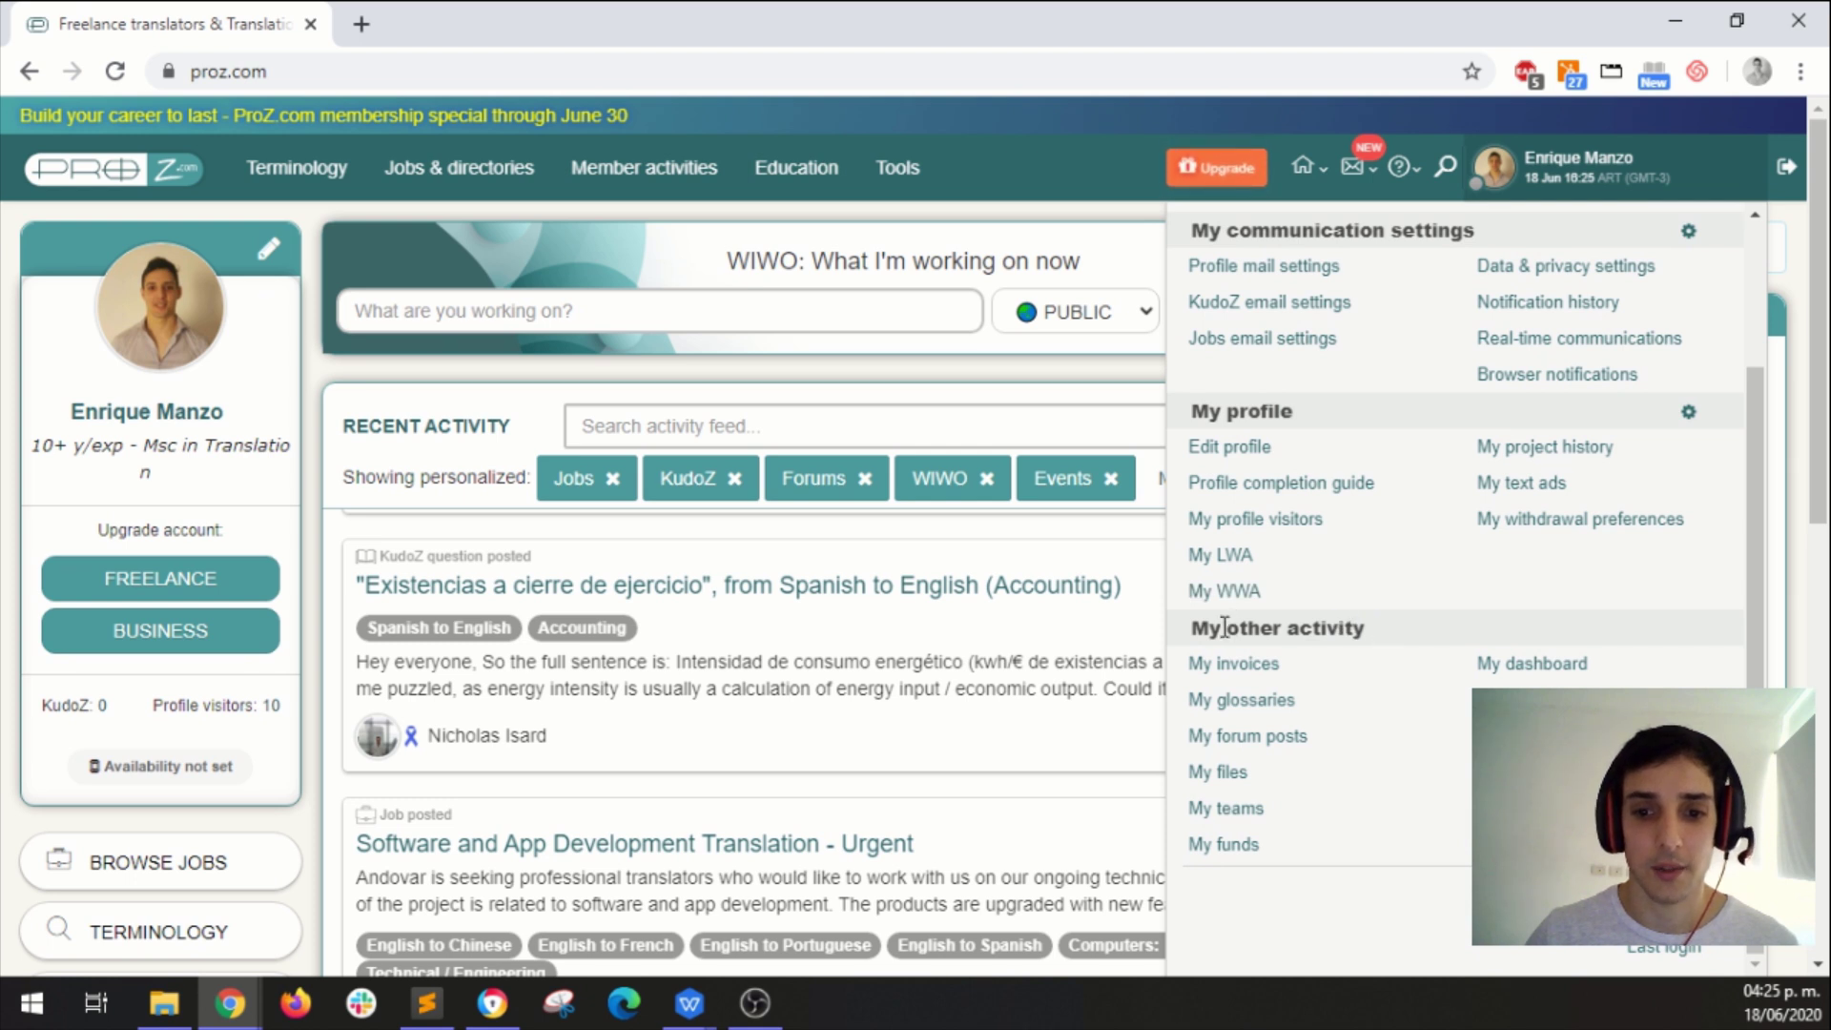
click(1224, 849)
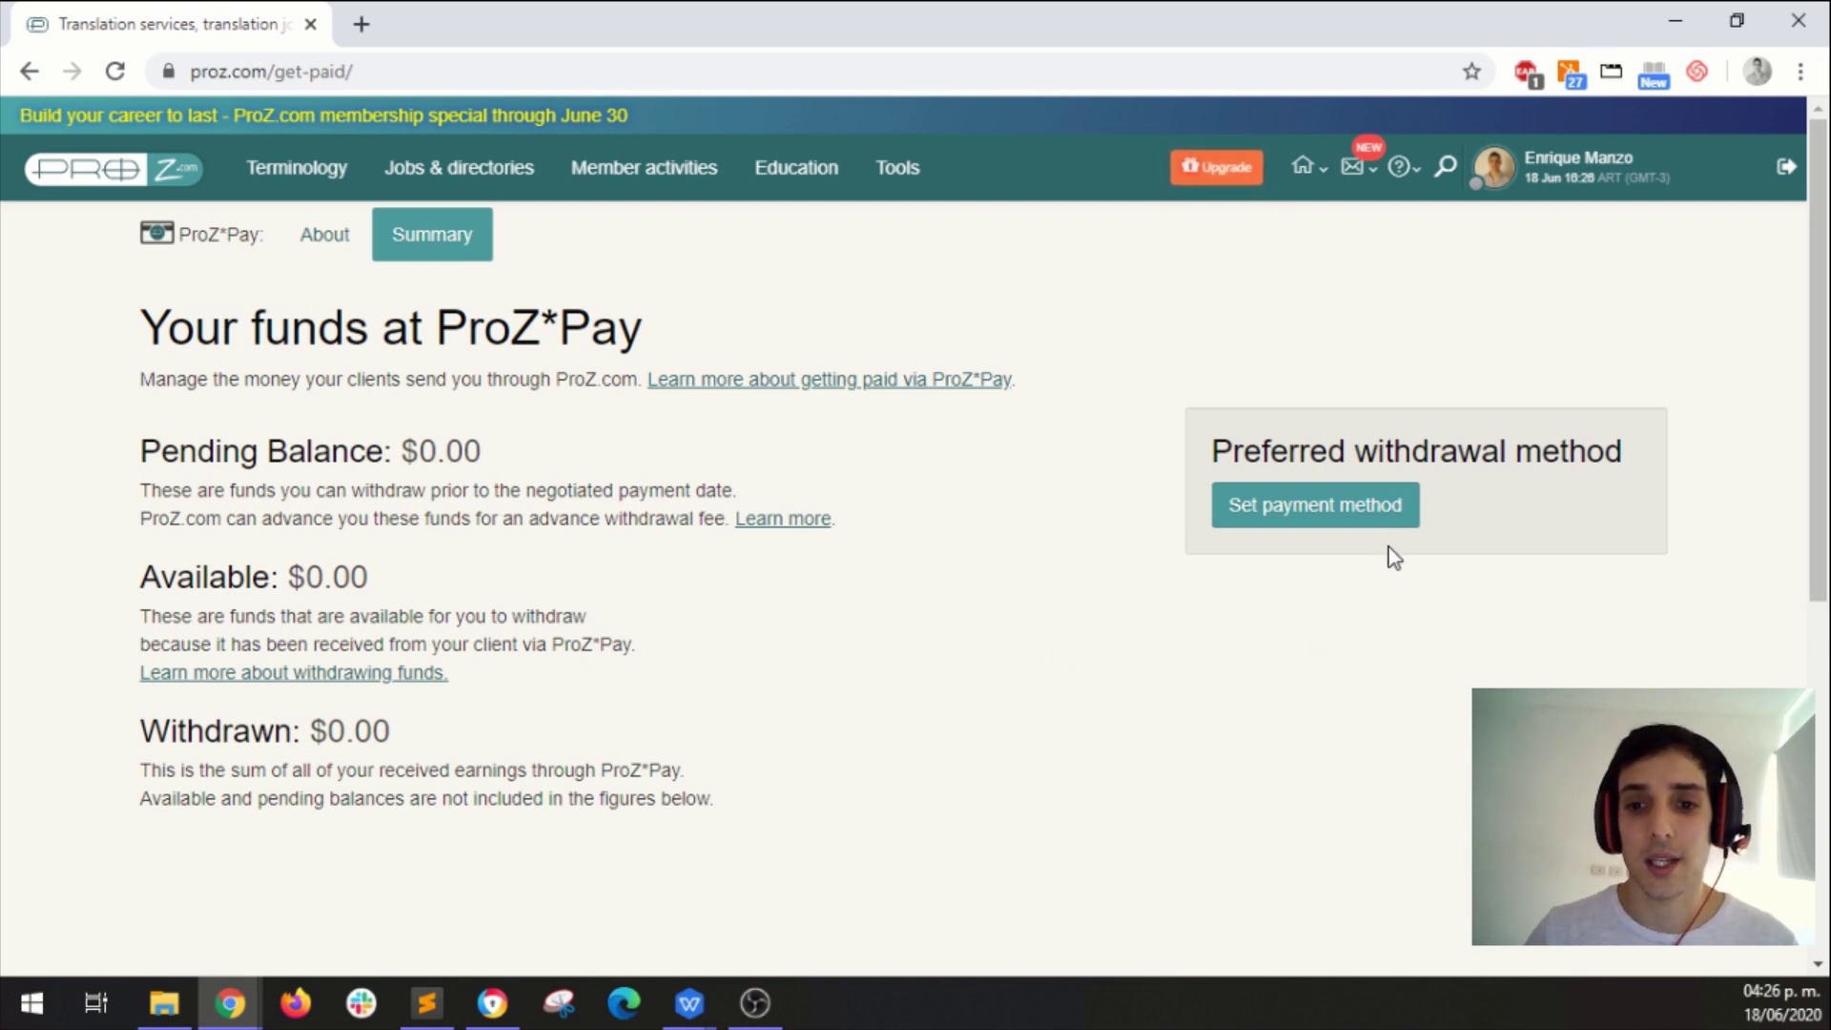
On the Payoneer withdrawal tab, fill in the saved account e-mail and save.
click(1334, 528)
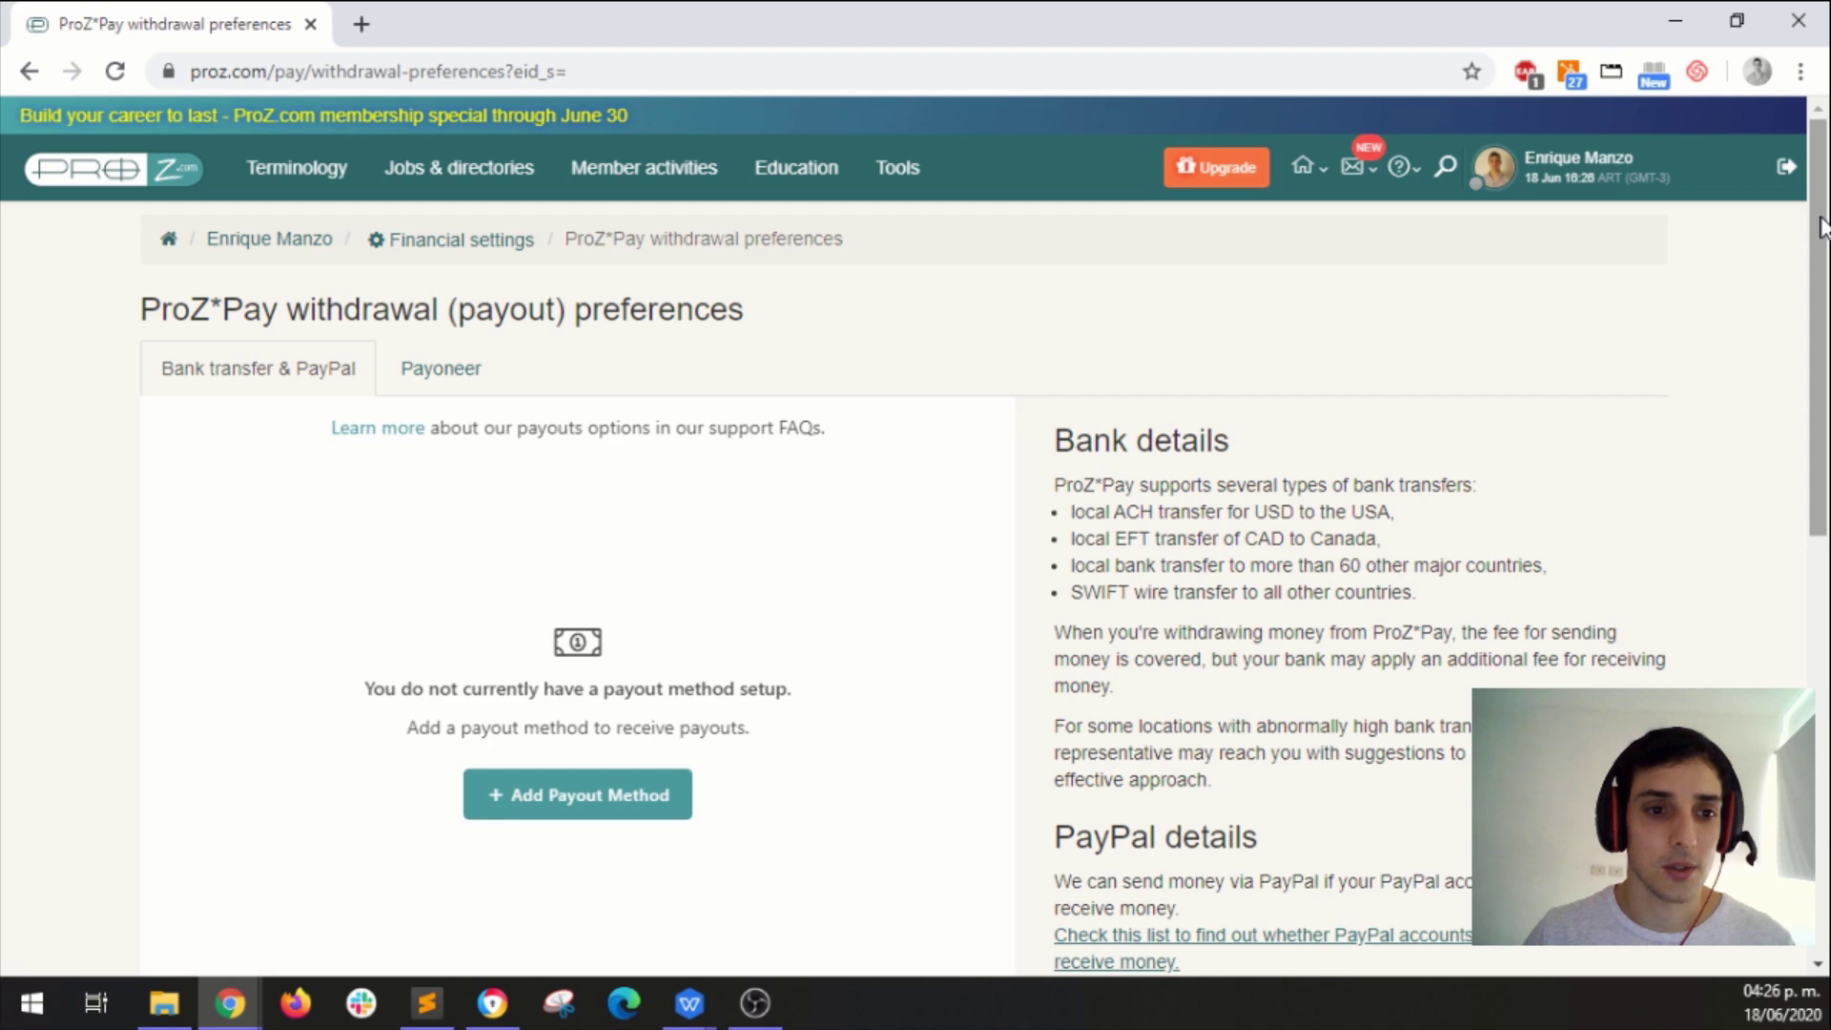
drag(1822, 227, 1661, 210)
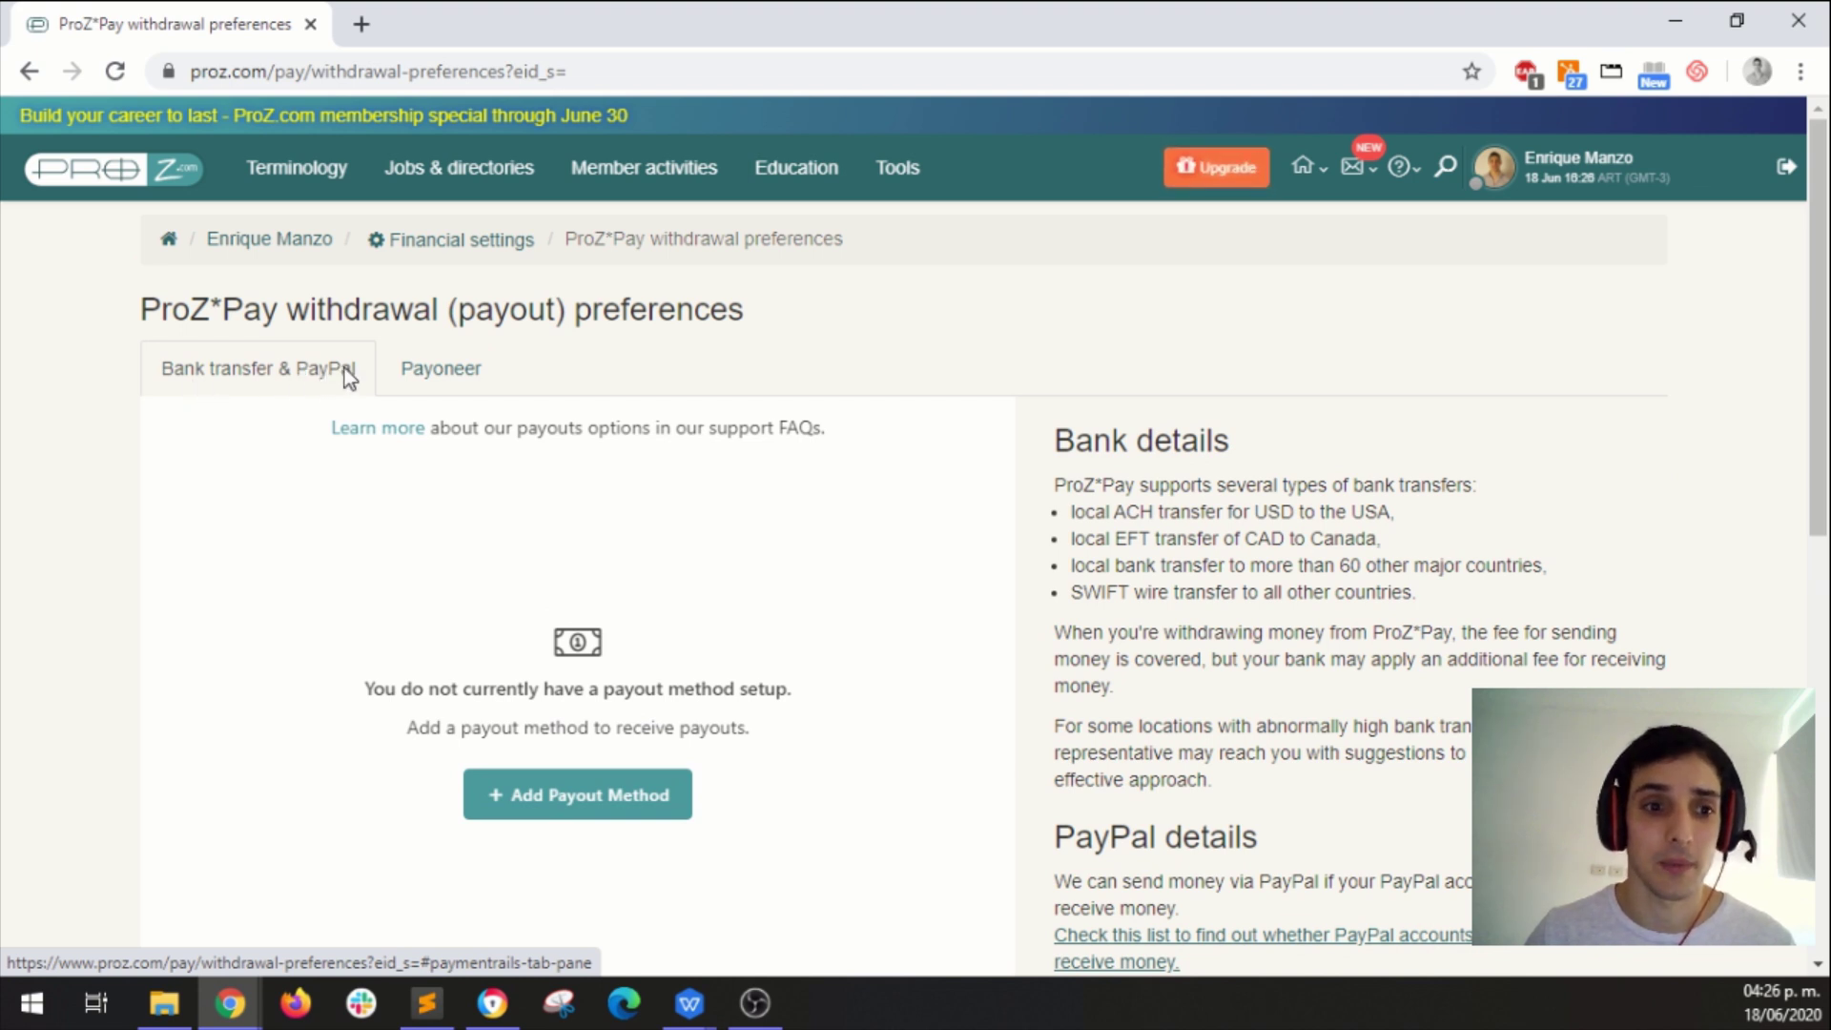
click(422, 381)
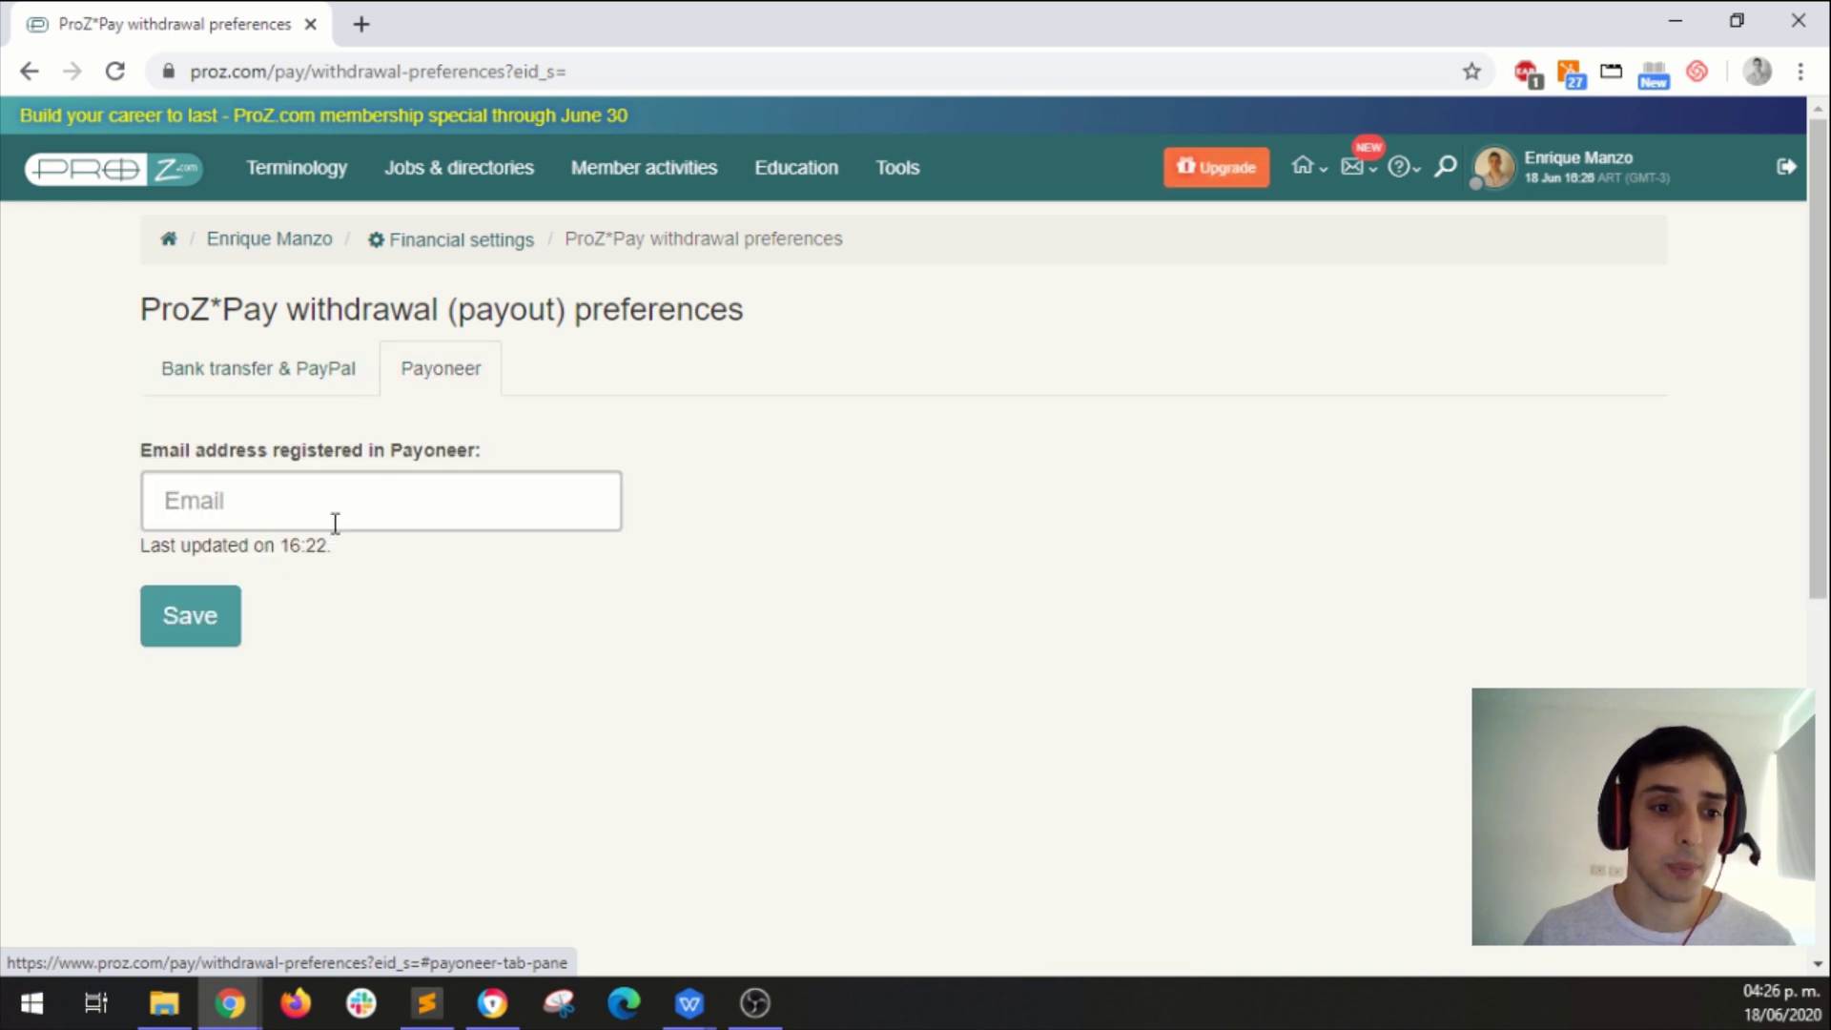
click(274, 496)
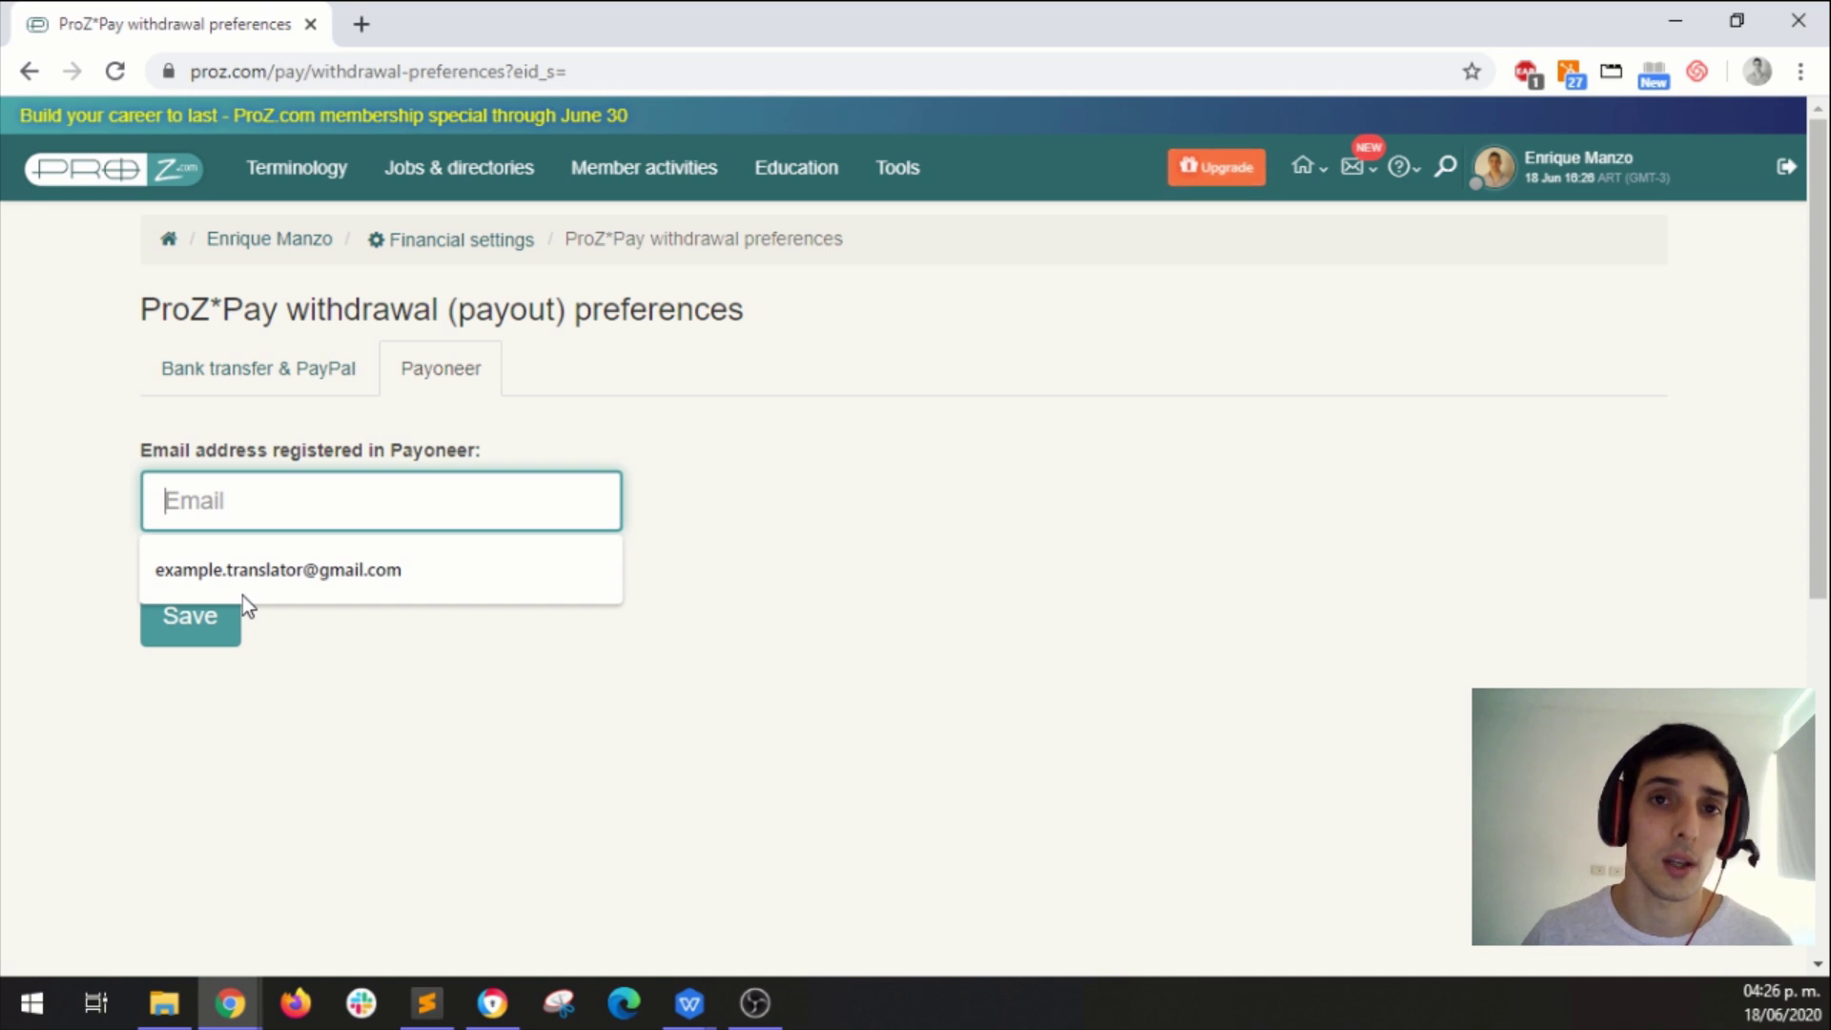
click(350, 575)
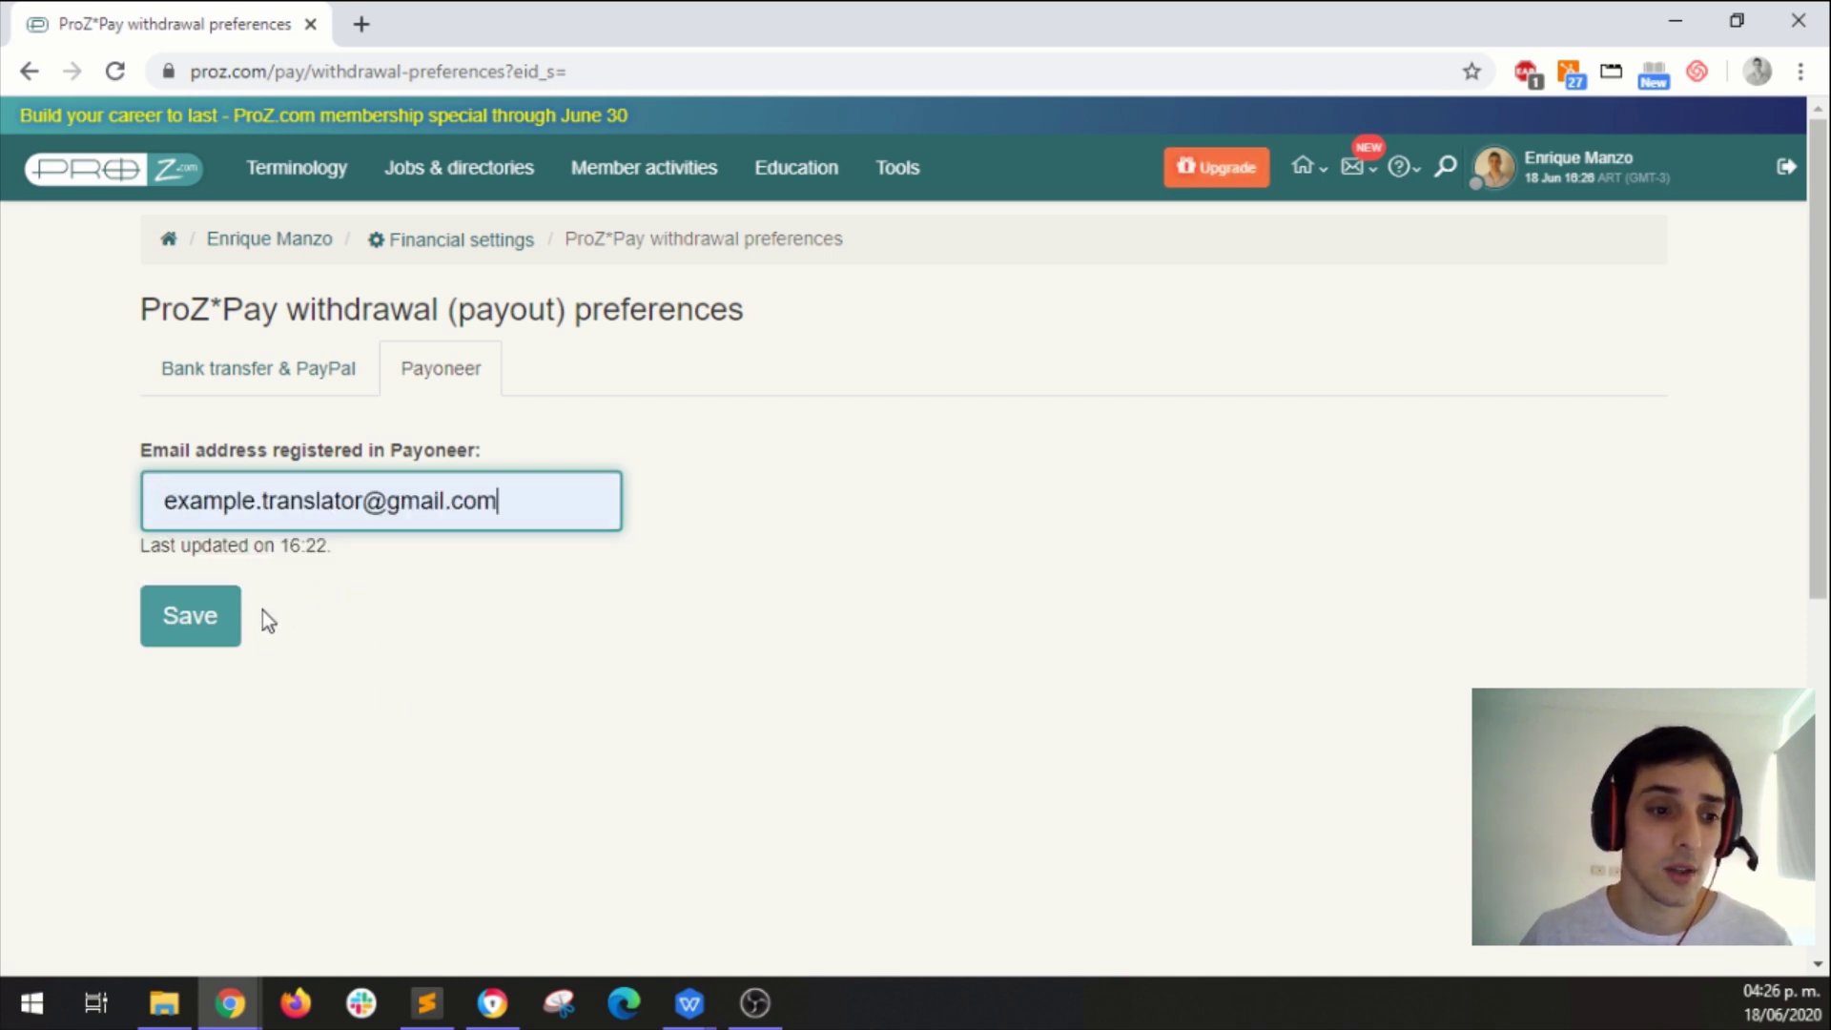
click(162, 629)
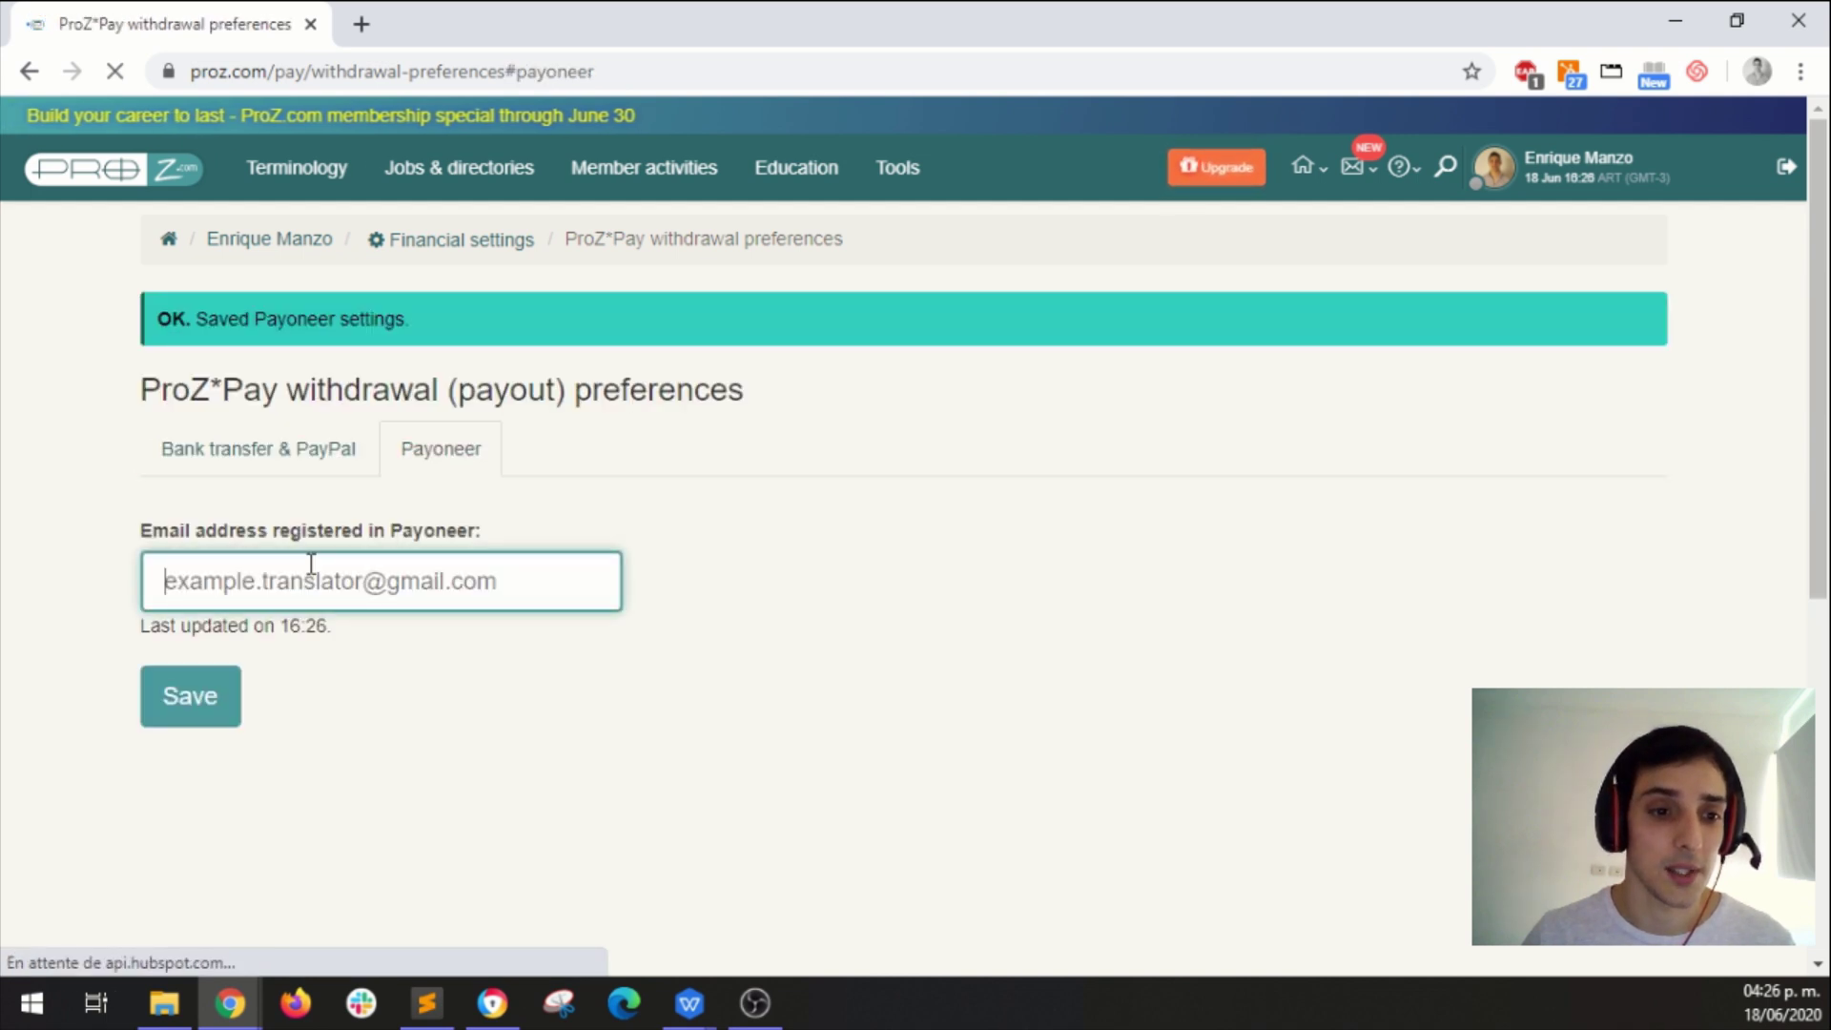
Delete the Payoneer e-mail and save the settings with the field empty.
drag(504, 580, 5, 596)
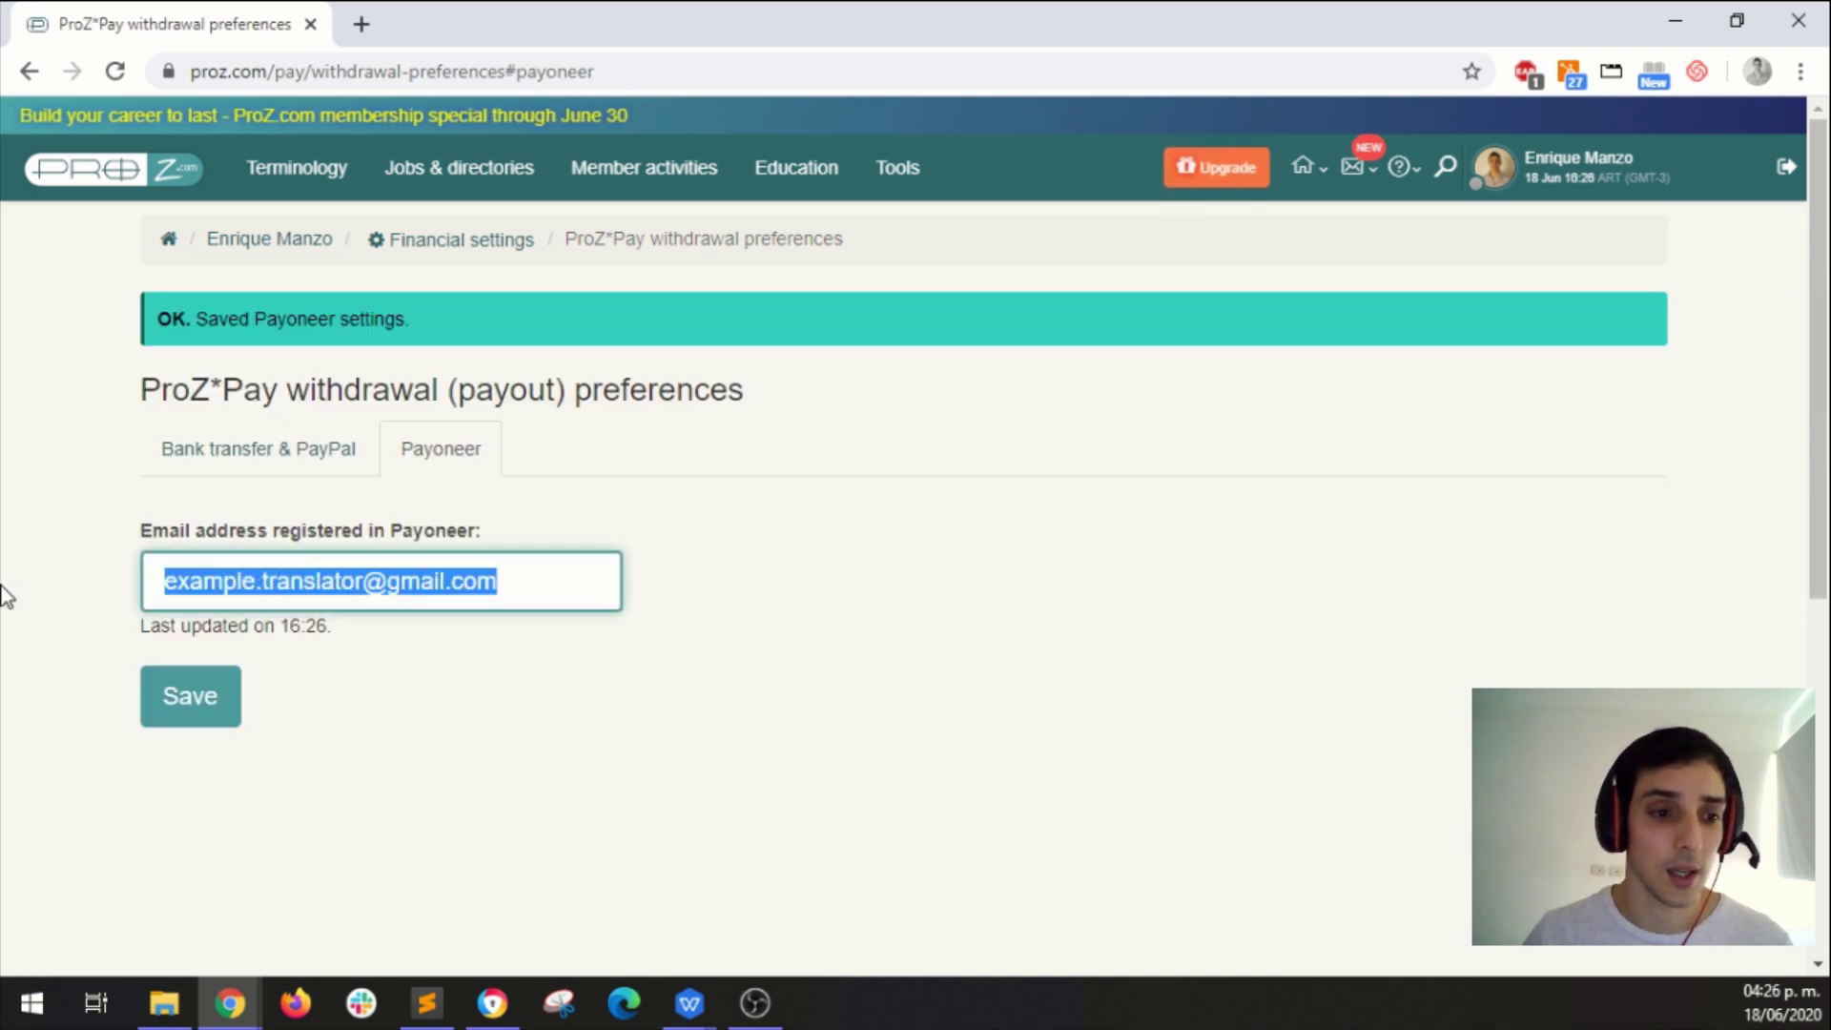
key(BackSpace)
click(181, 697)
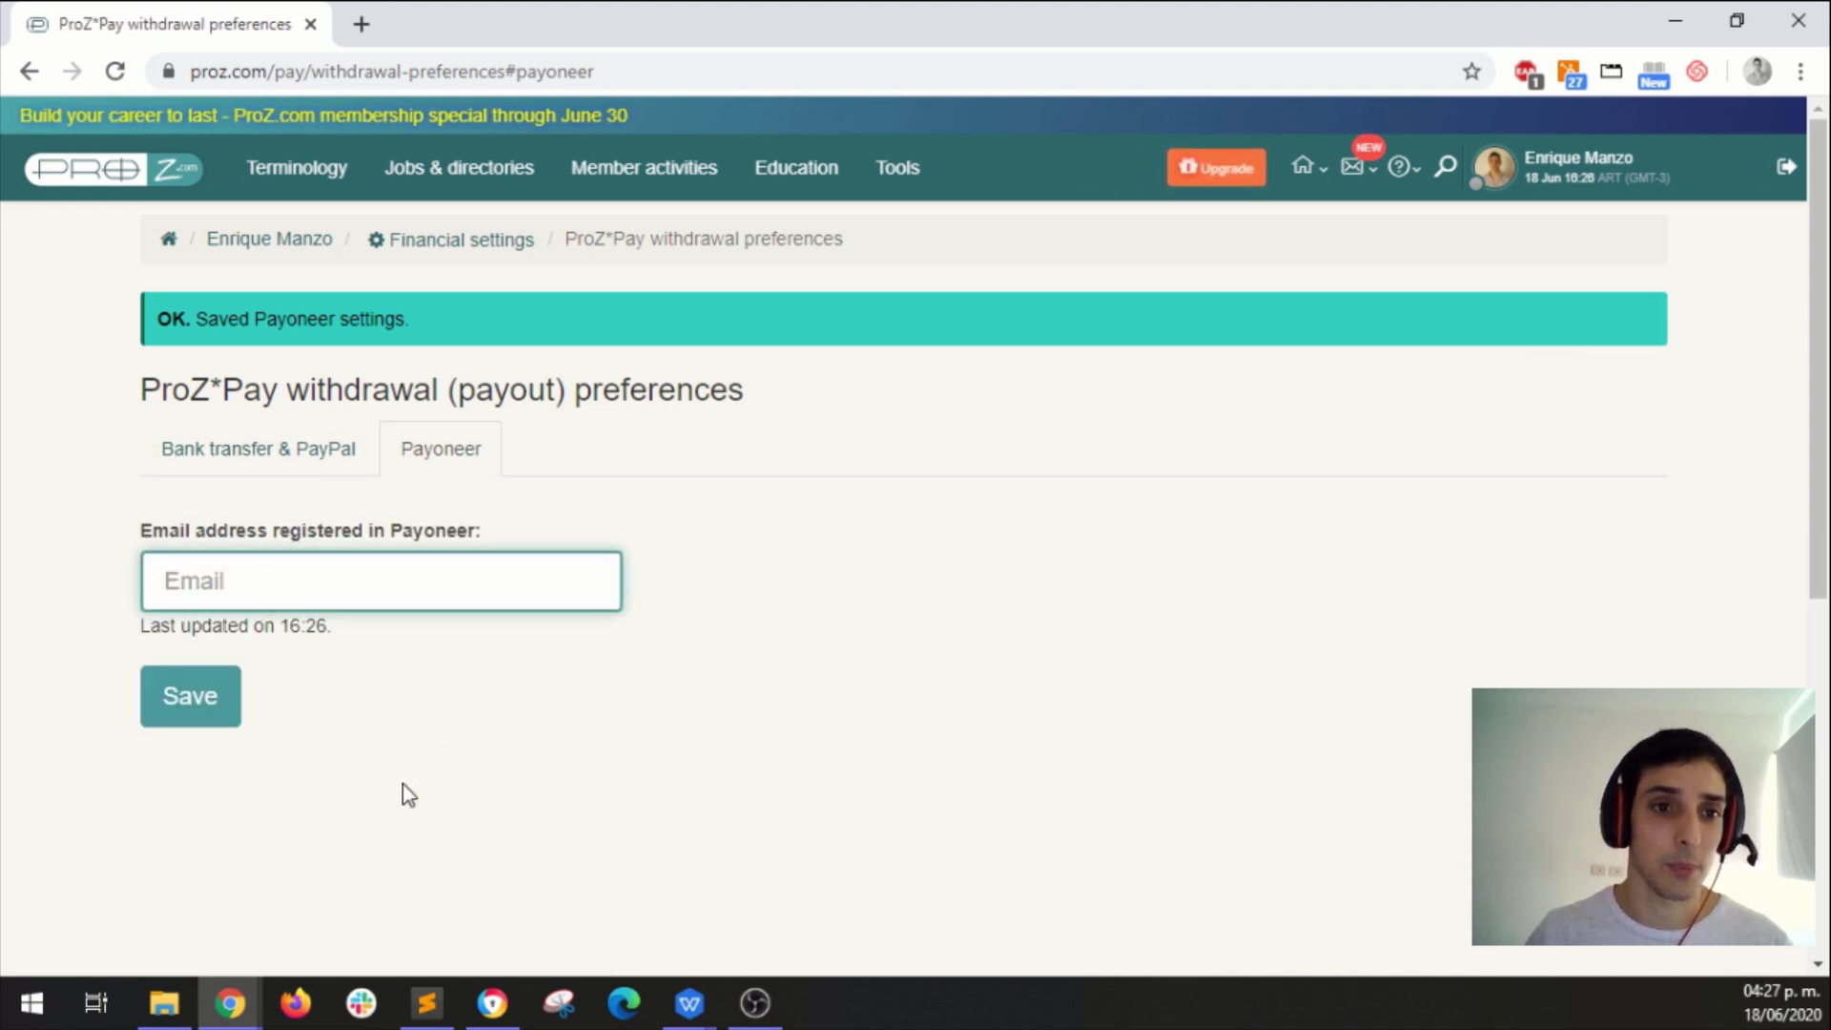
Switch to the 'Bank transfer & PayPal' tab and scroll to the Add Payout Method prompt.
click(298, 466)
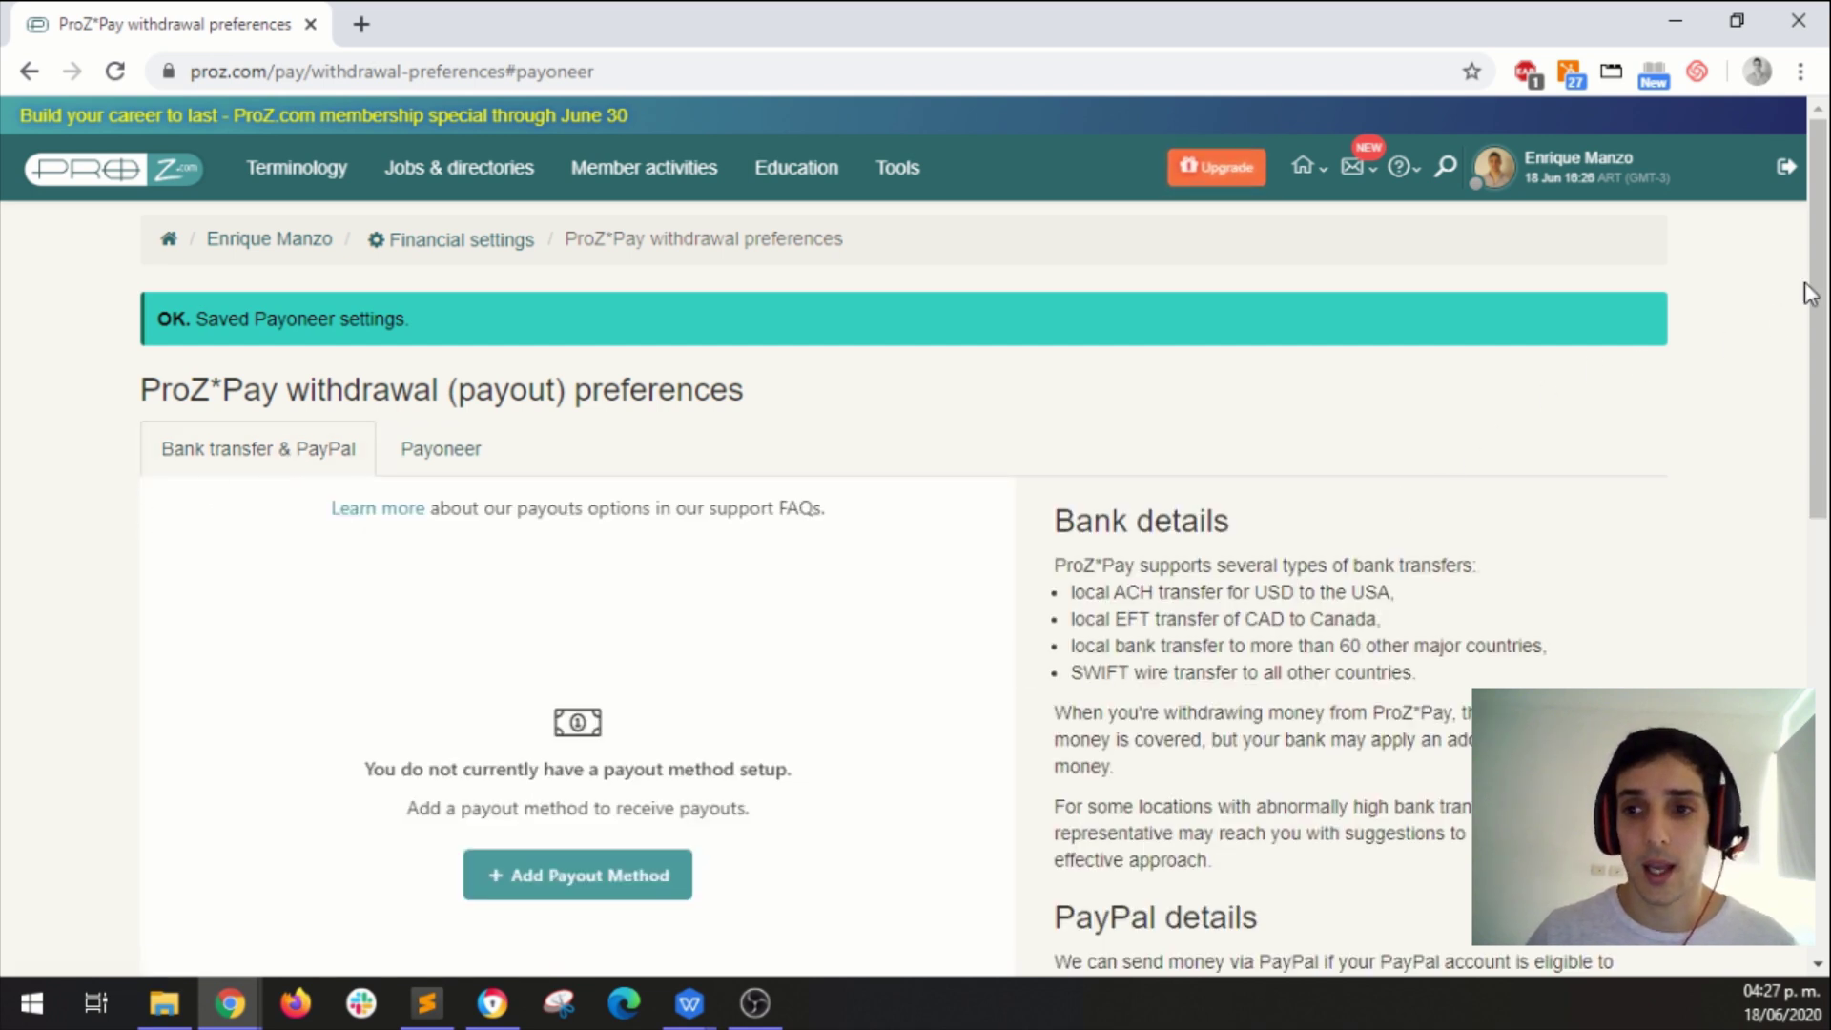
drag(1822, 289, 1827, 364)
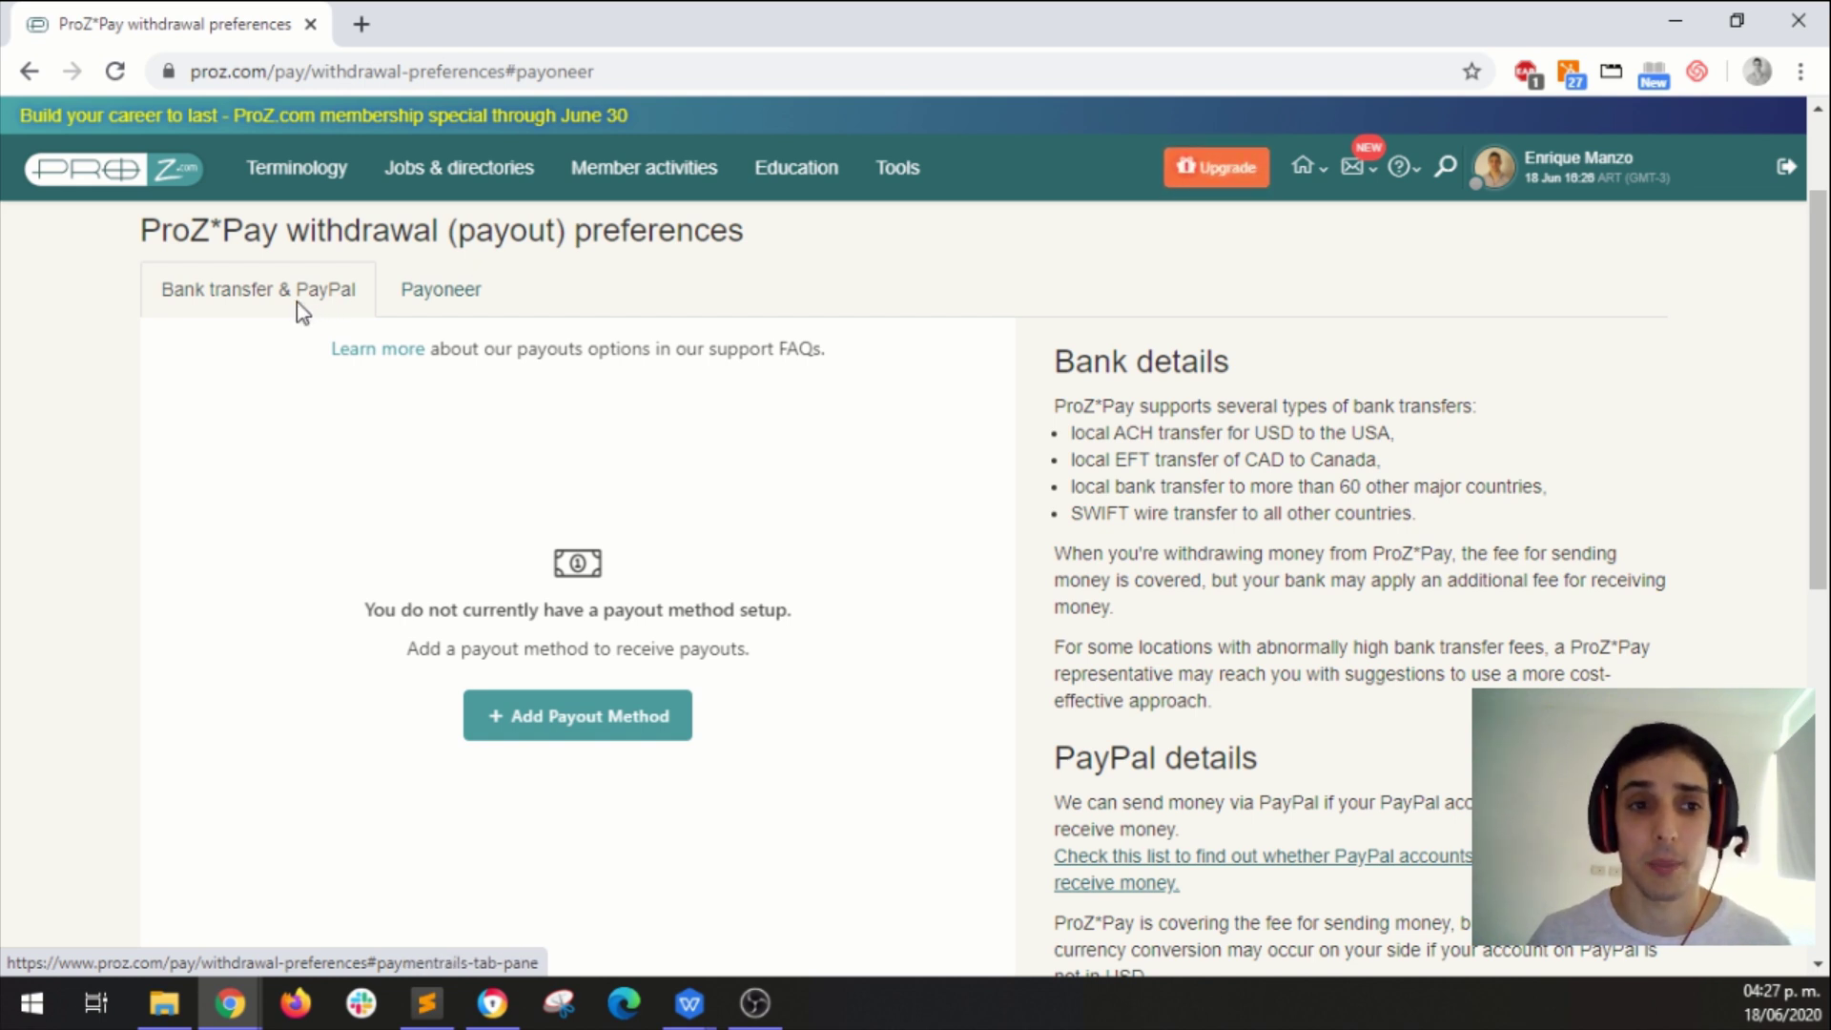
drag(1817, 382, 1817, 417)
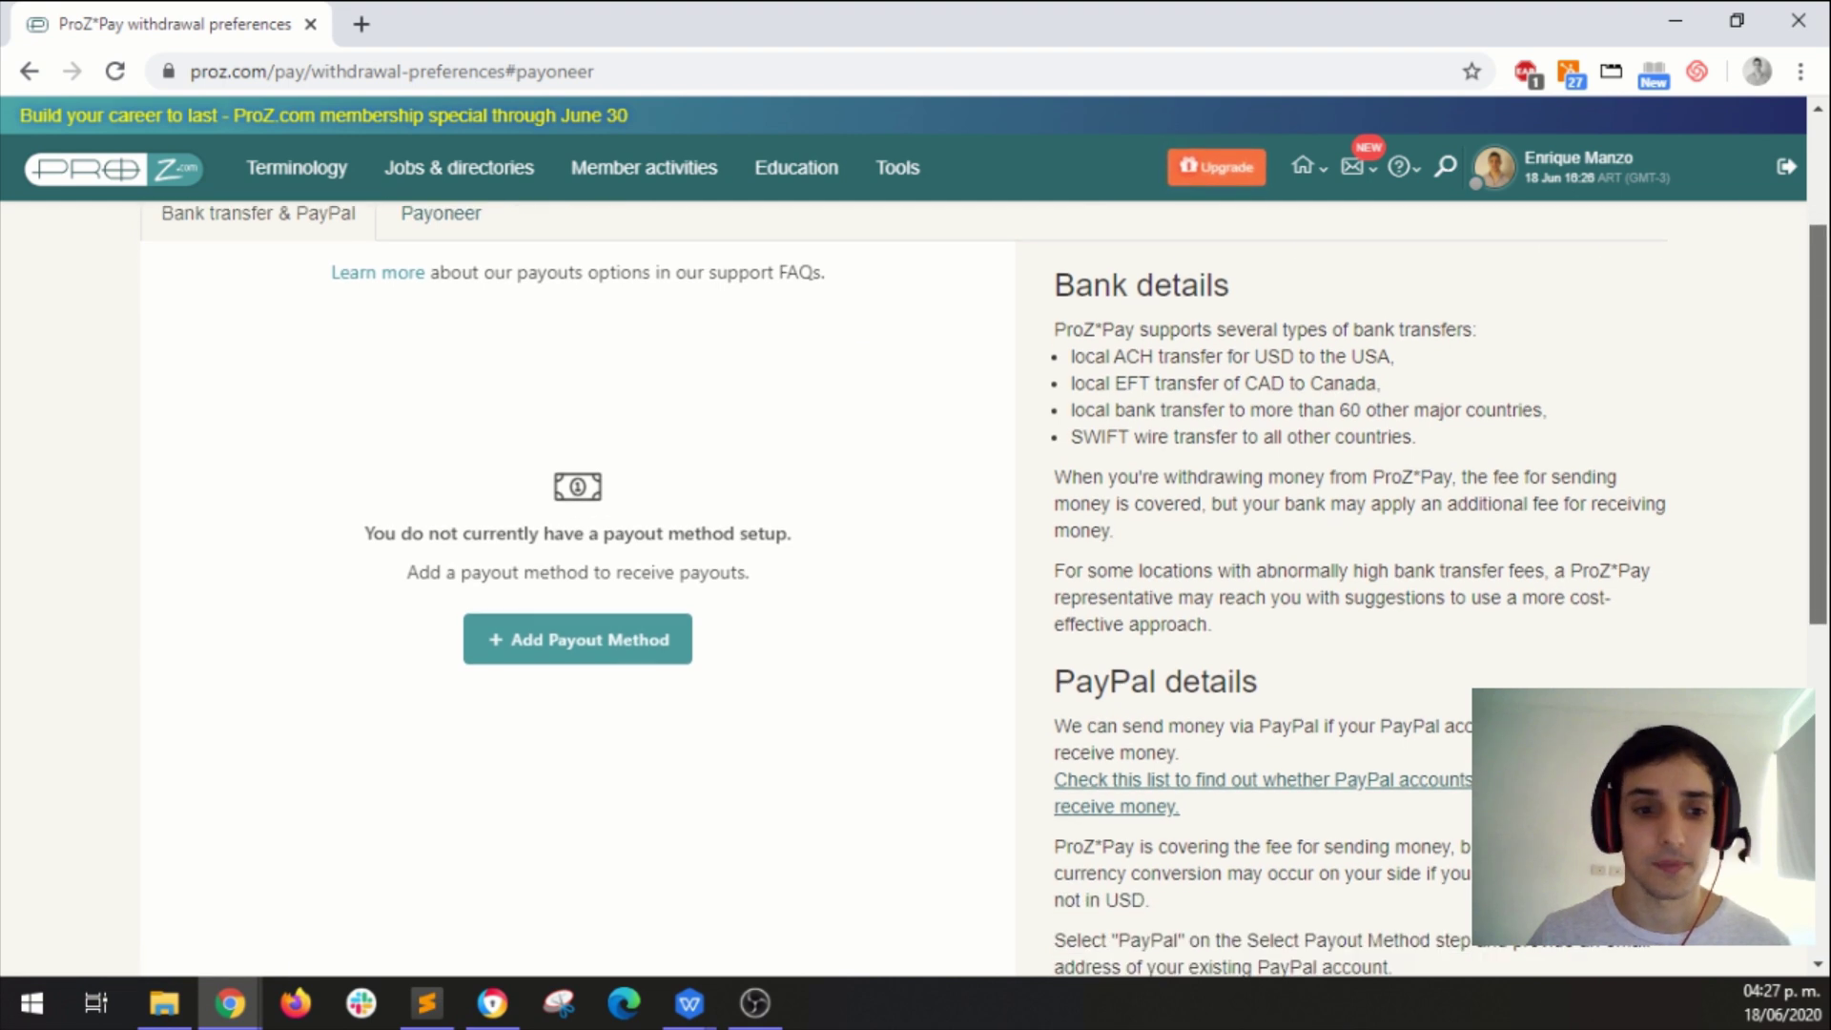
Start a new payout method and check the prefilled name and address fields down to Postal/Zip Code.
click(539, 664)
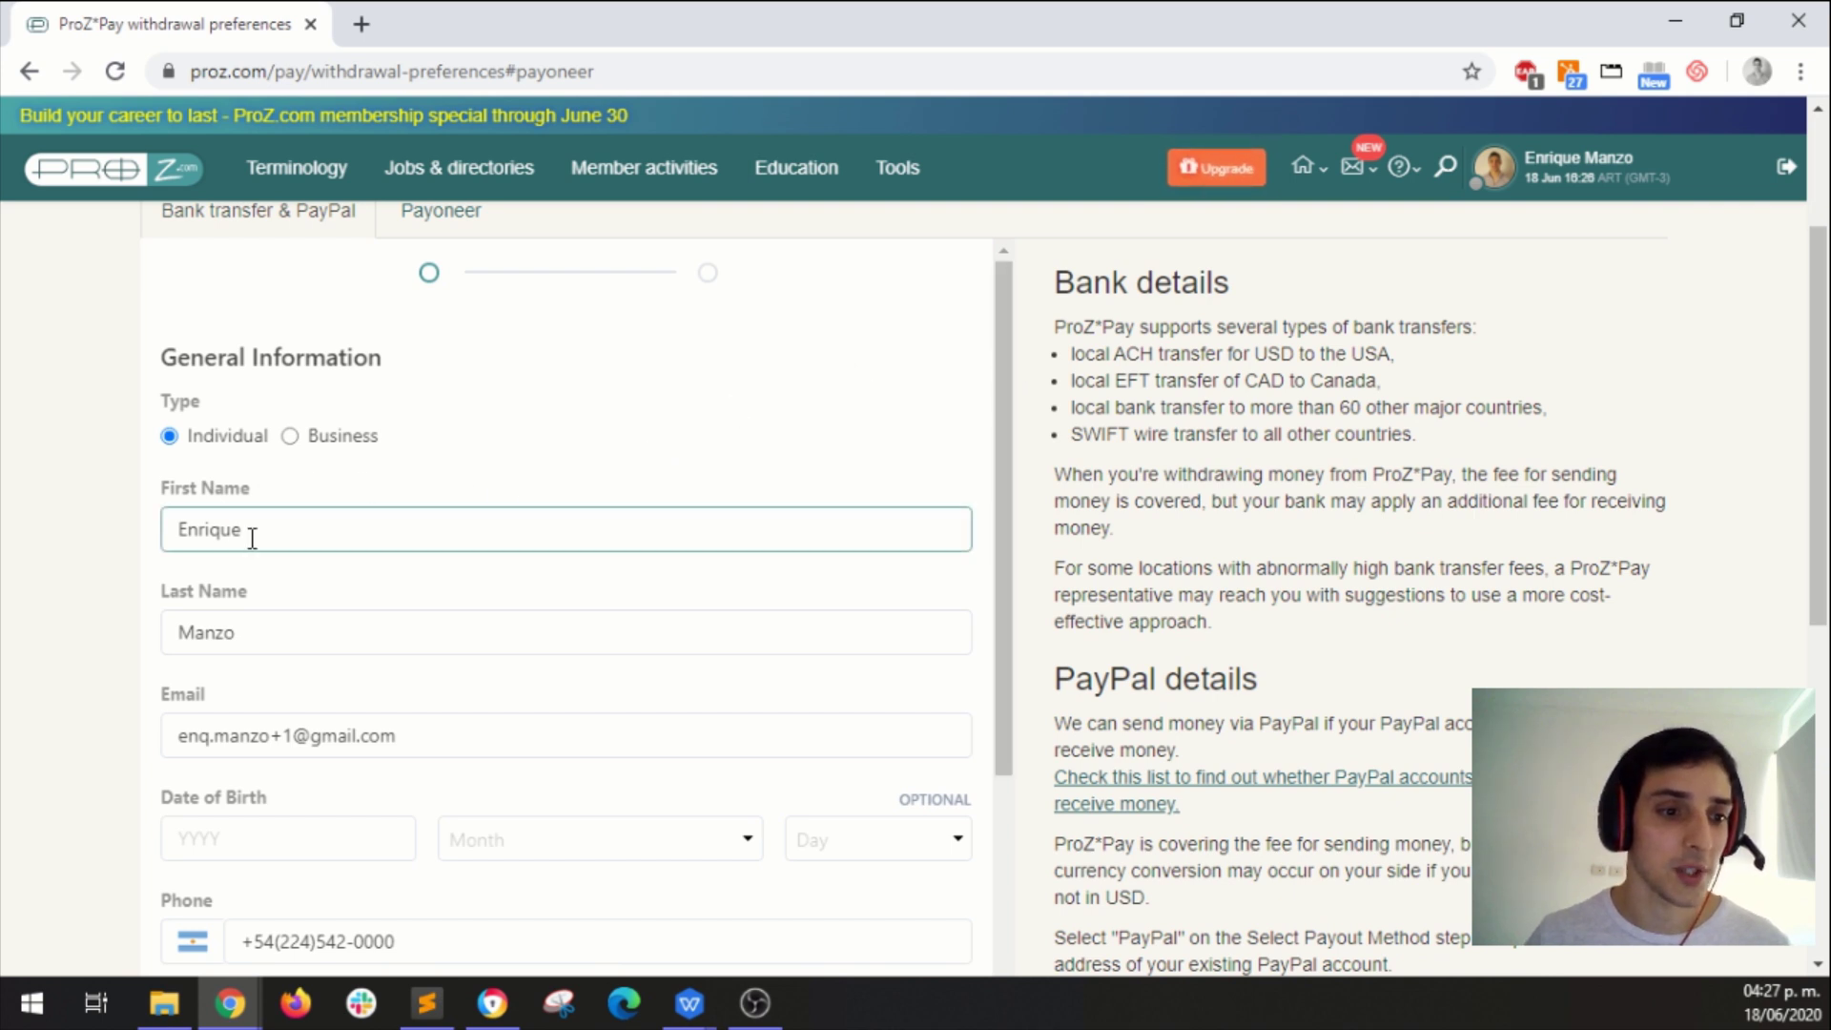
click(243, 633)
click(298, 530)
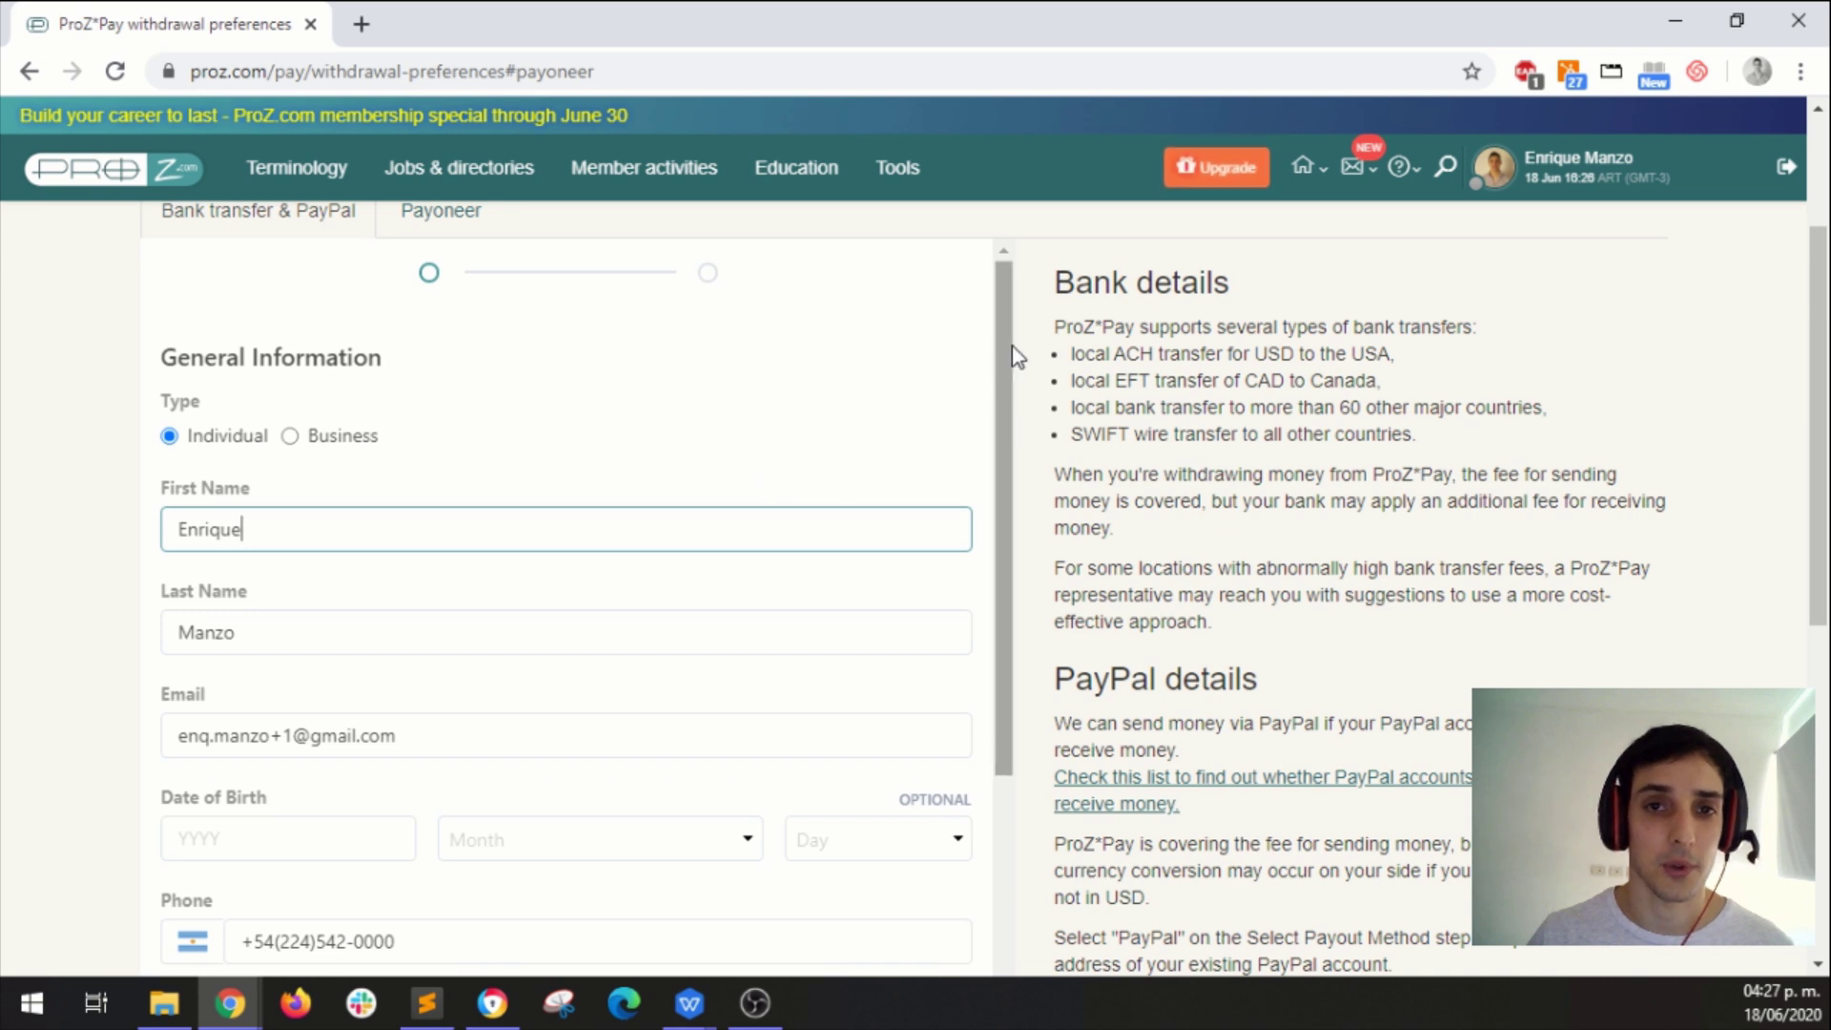
drag(1003, 341, 1022, 555)
scroll(171, 592, down, 7)
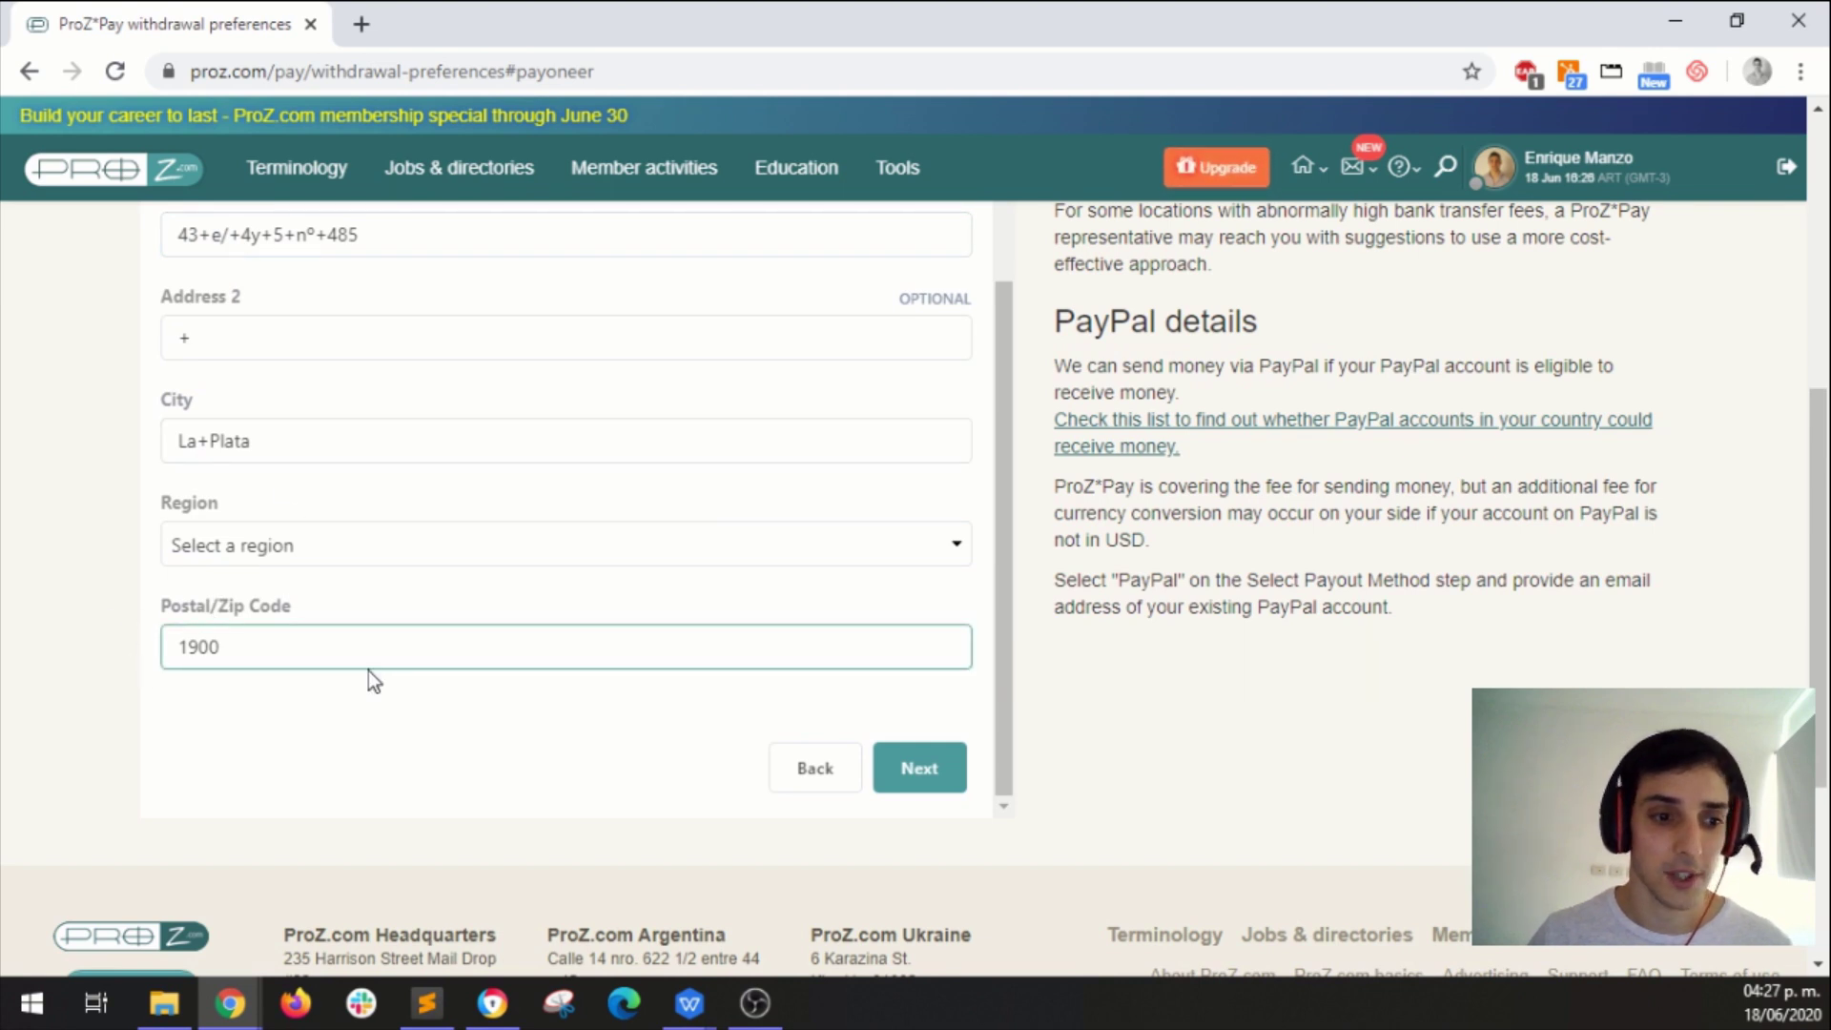
Continue to payout method selection and look over the Bank transfer form's Argentine Peso (ARS) currency.
click(919, 773)
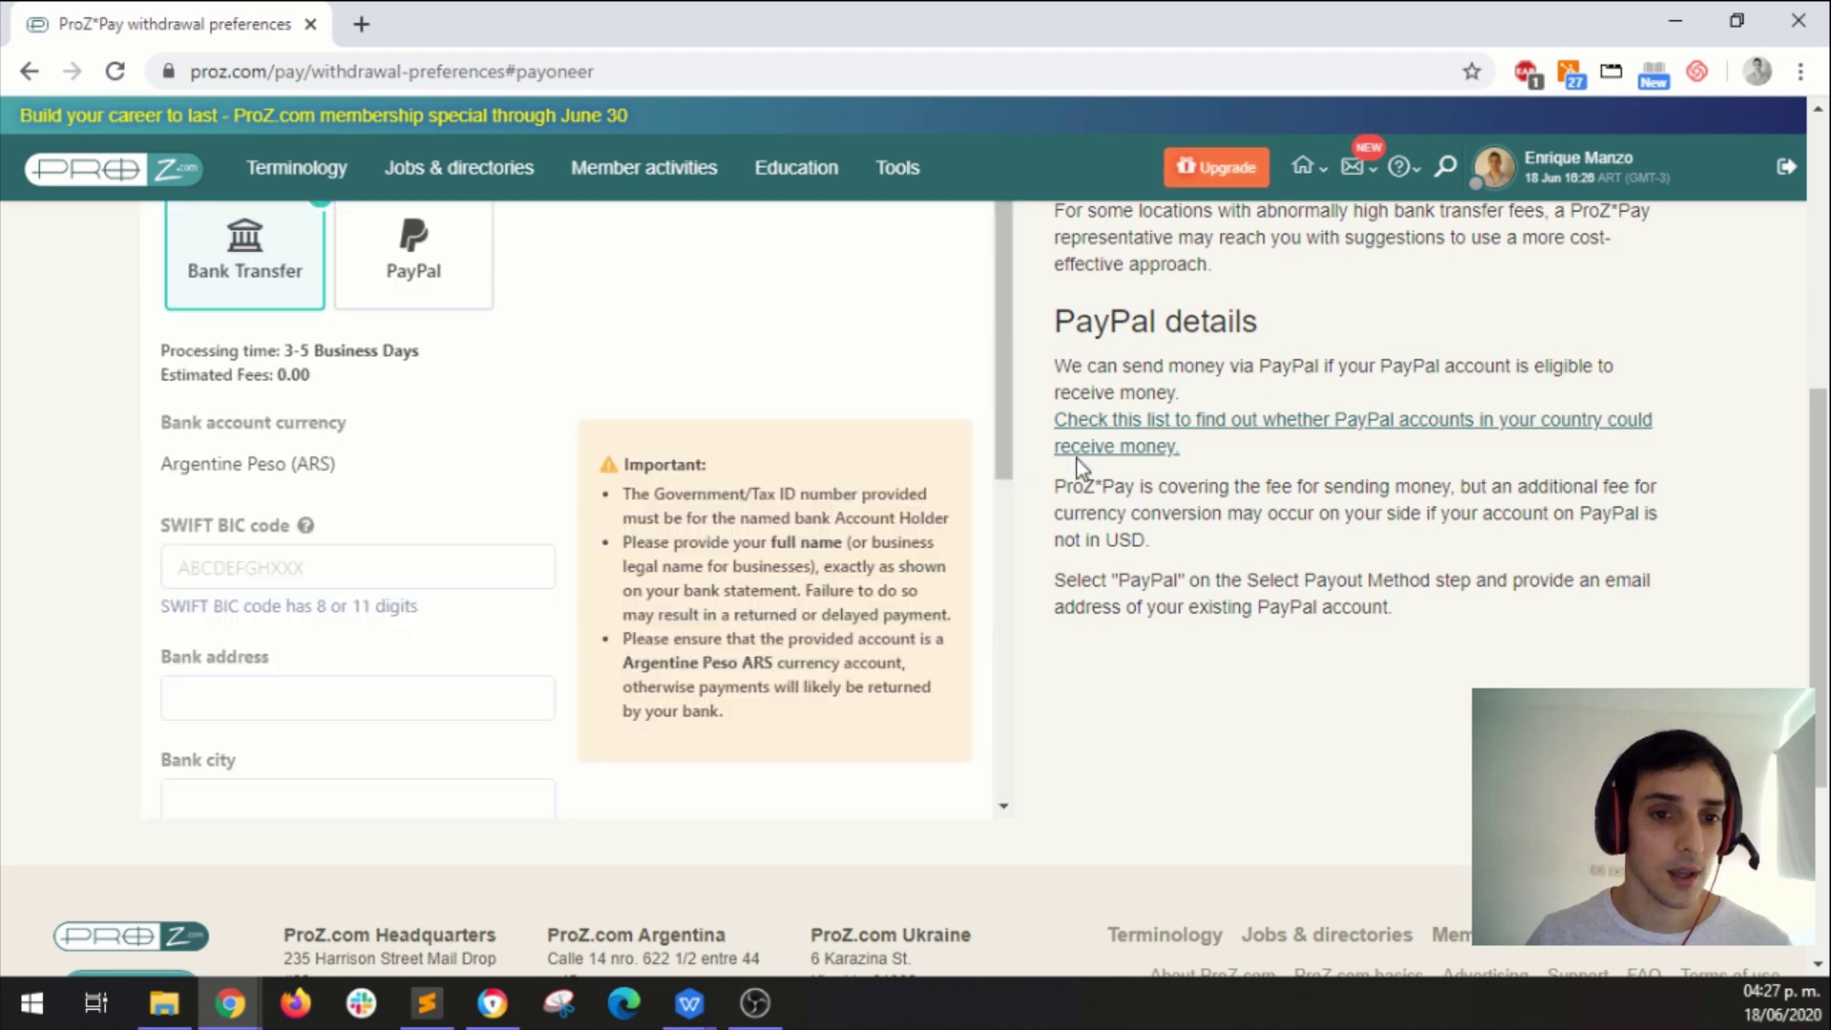
scroll(1078, 460, up, 4)
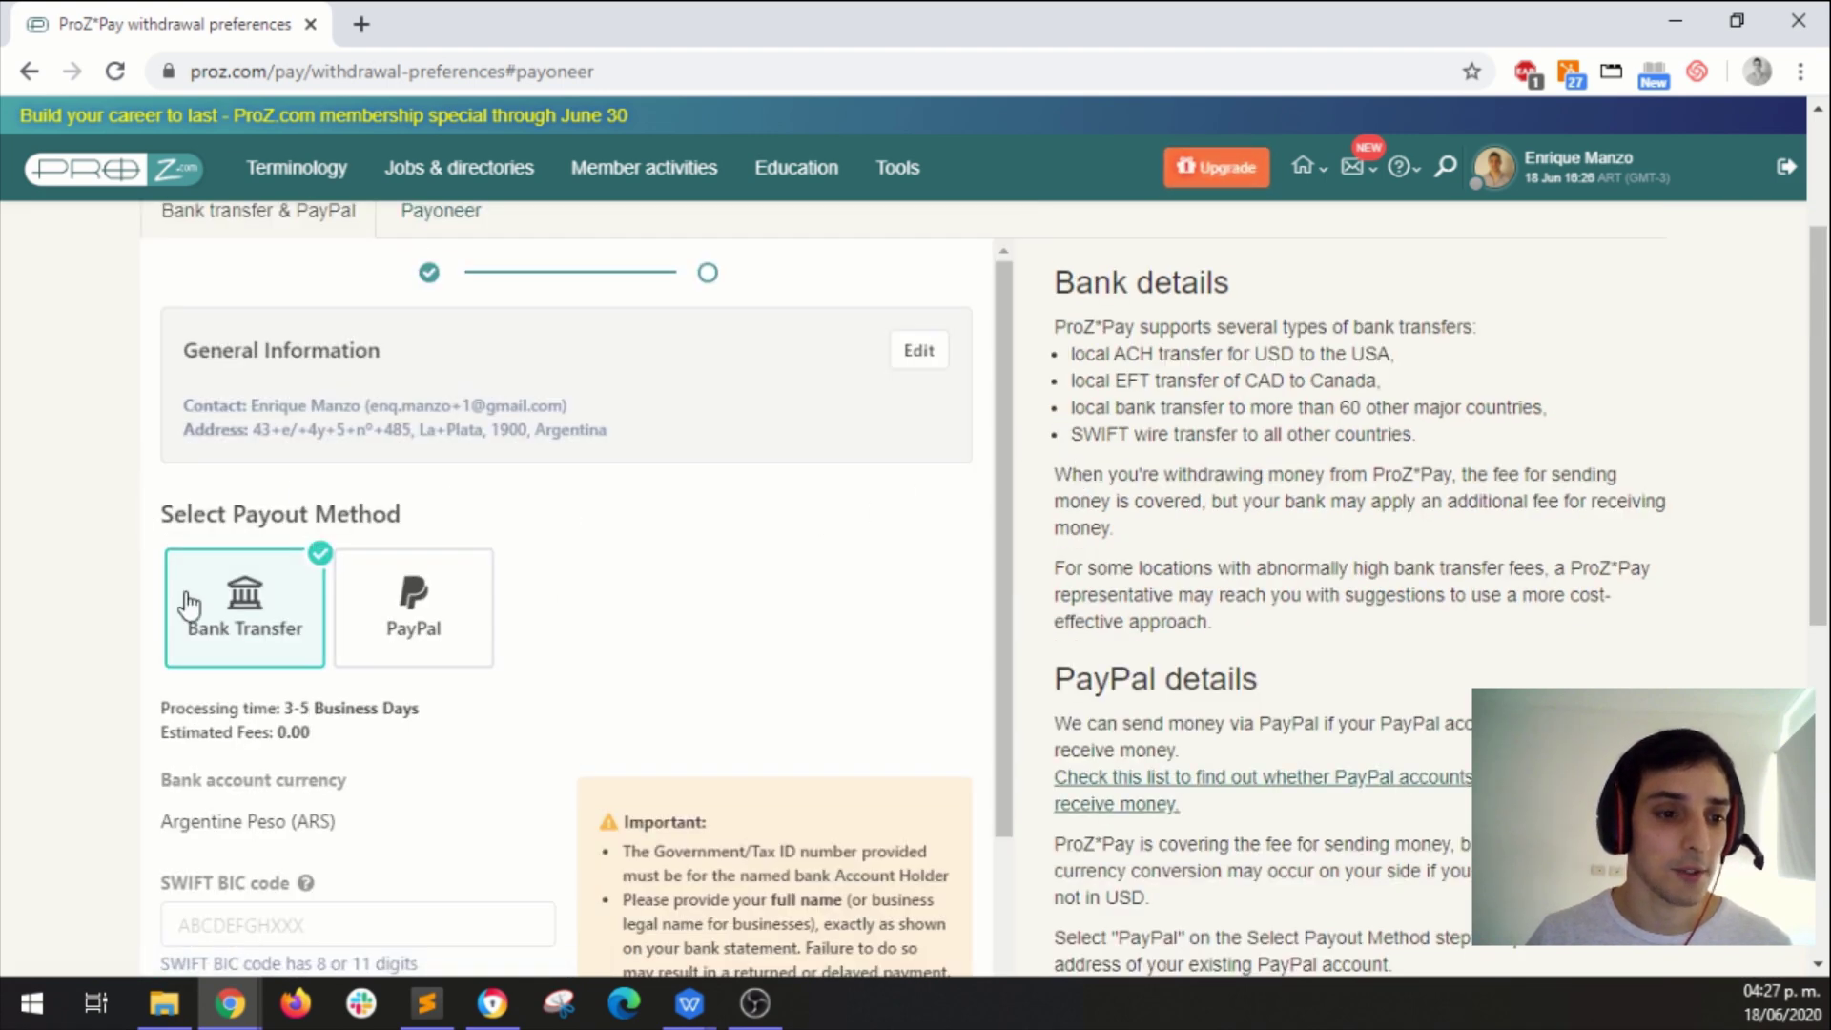
scroll(1157, 483, down, 3)
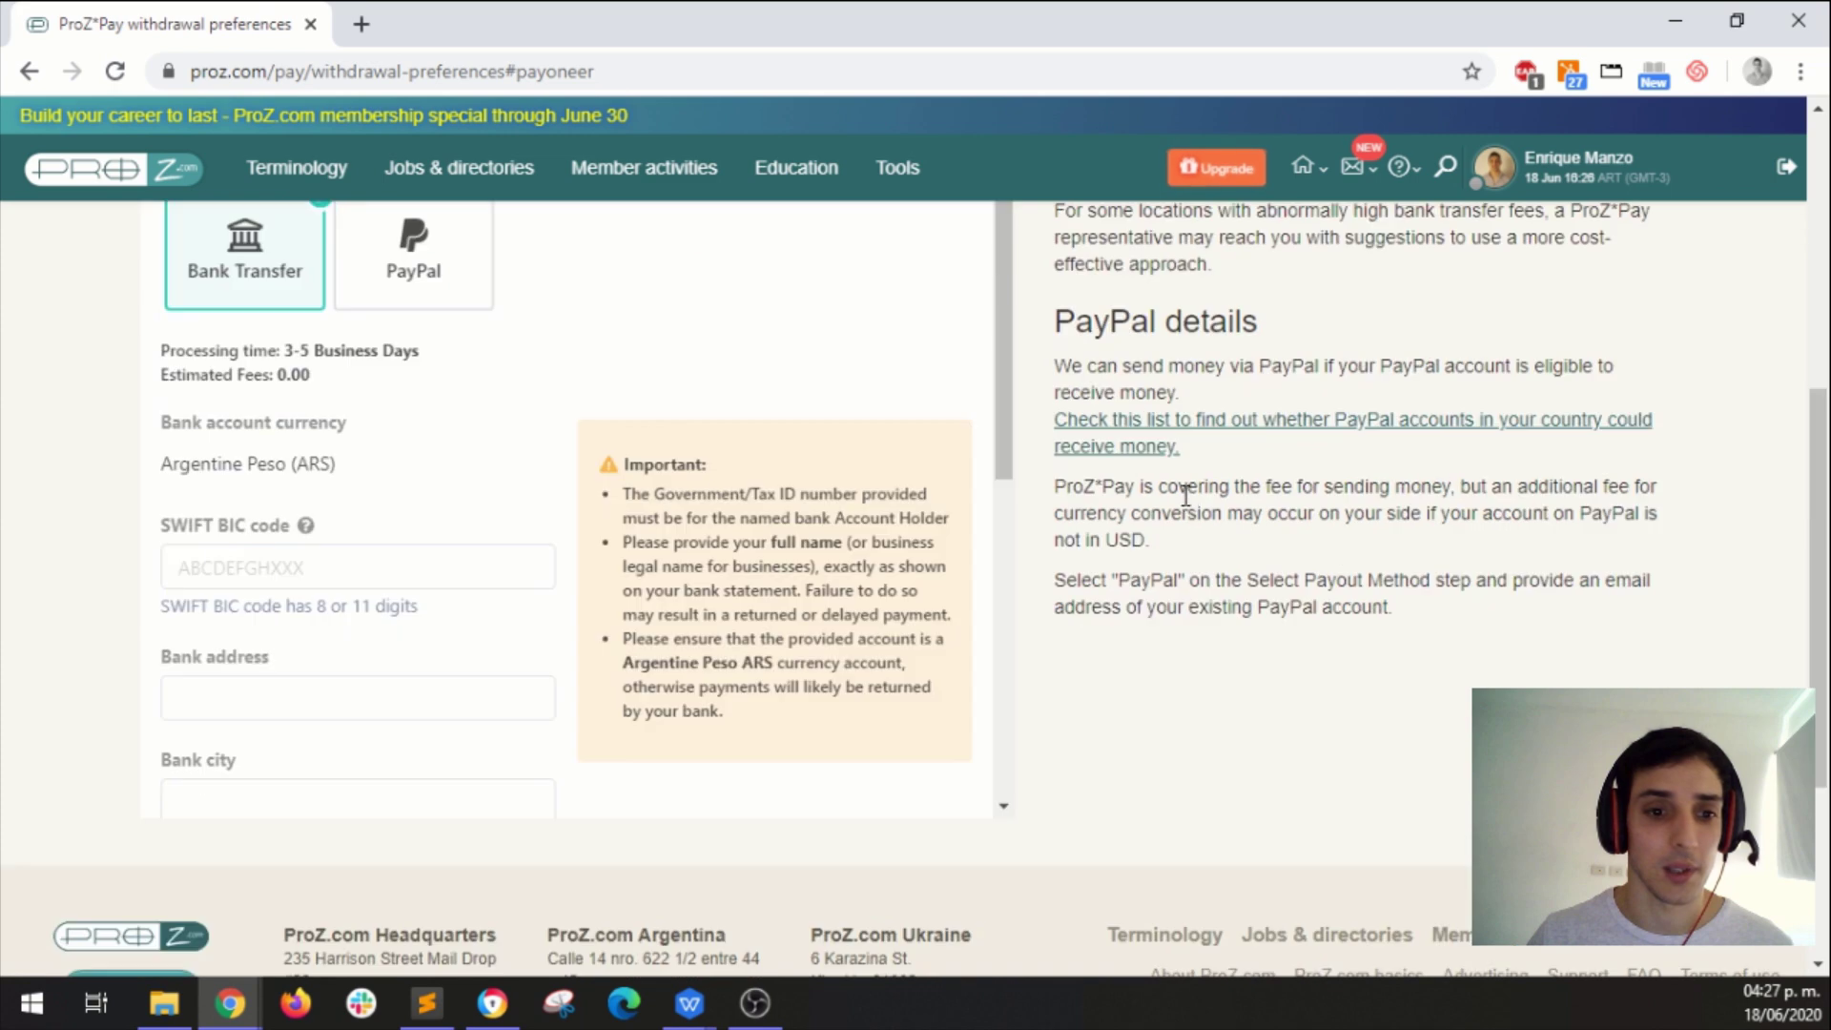
scroll(1152, 481, up, 3)
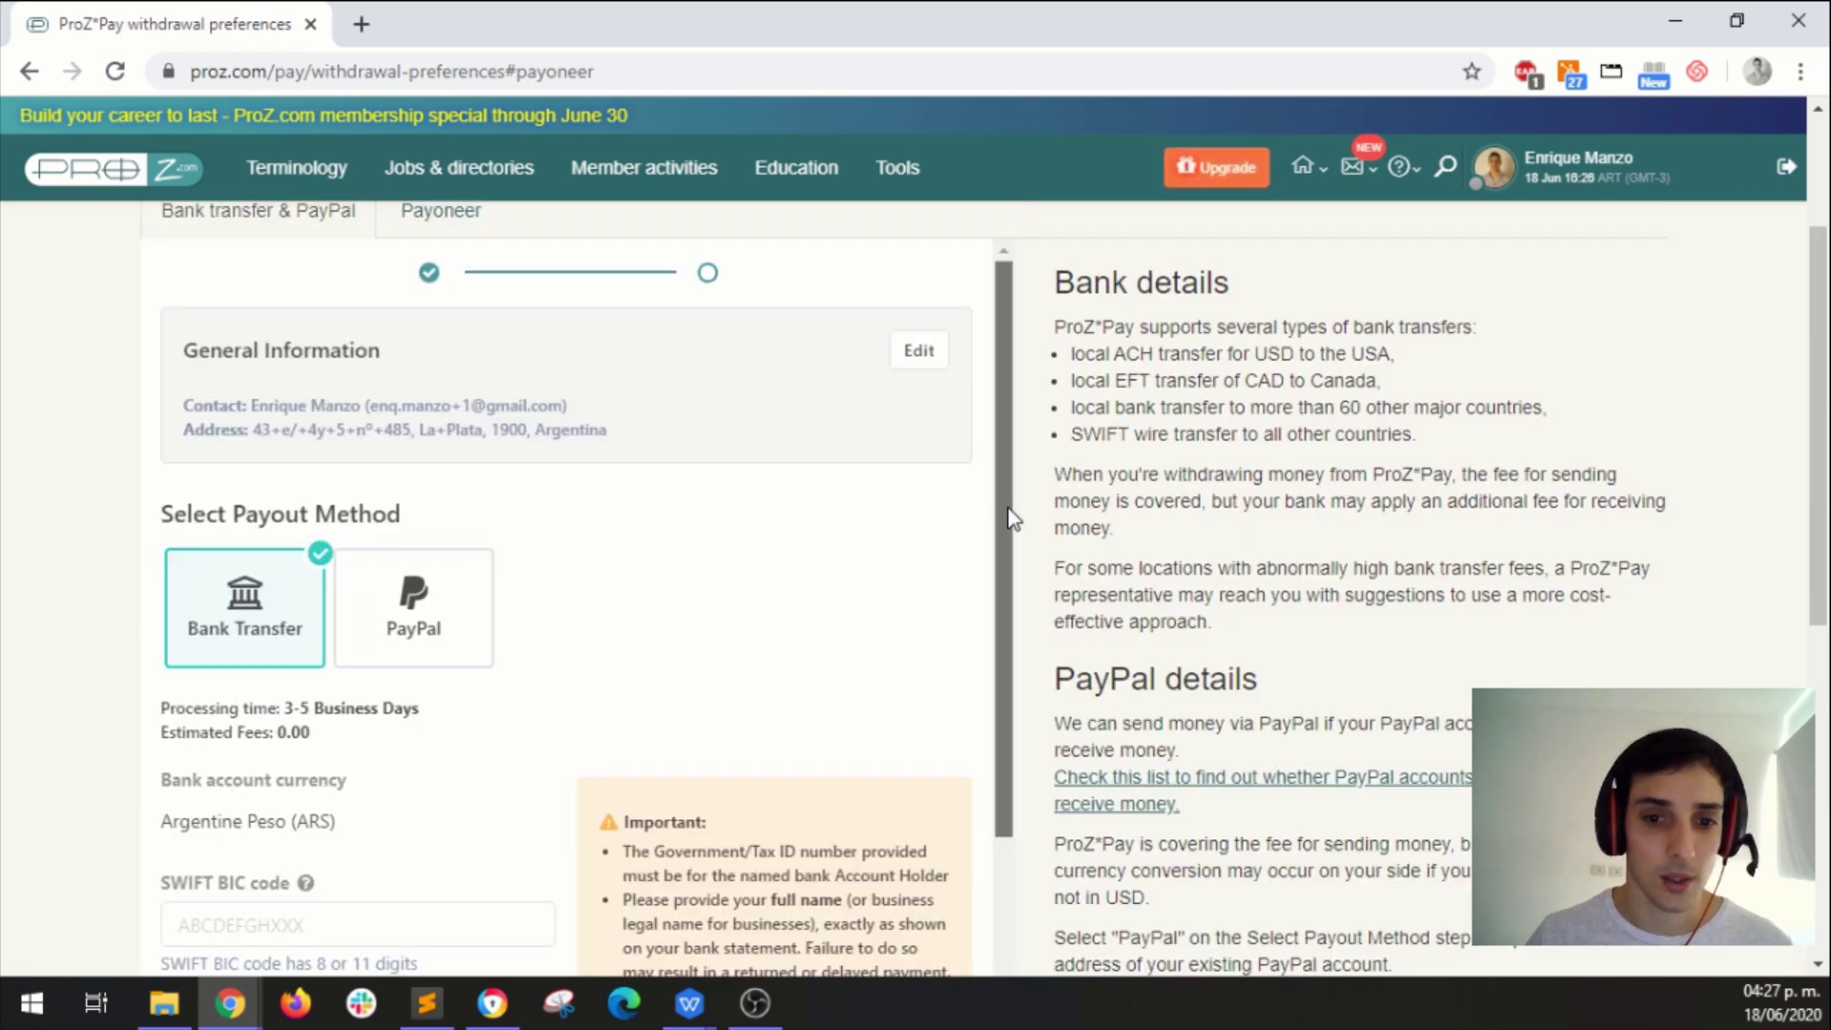
scroll(1022, 563, down, 3)
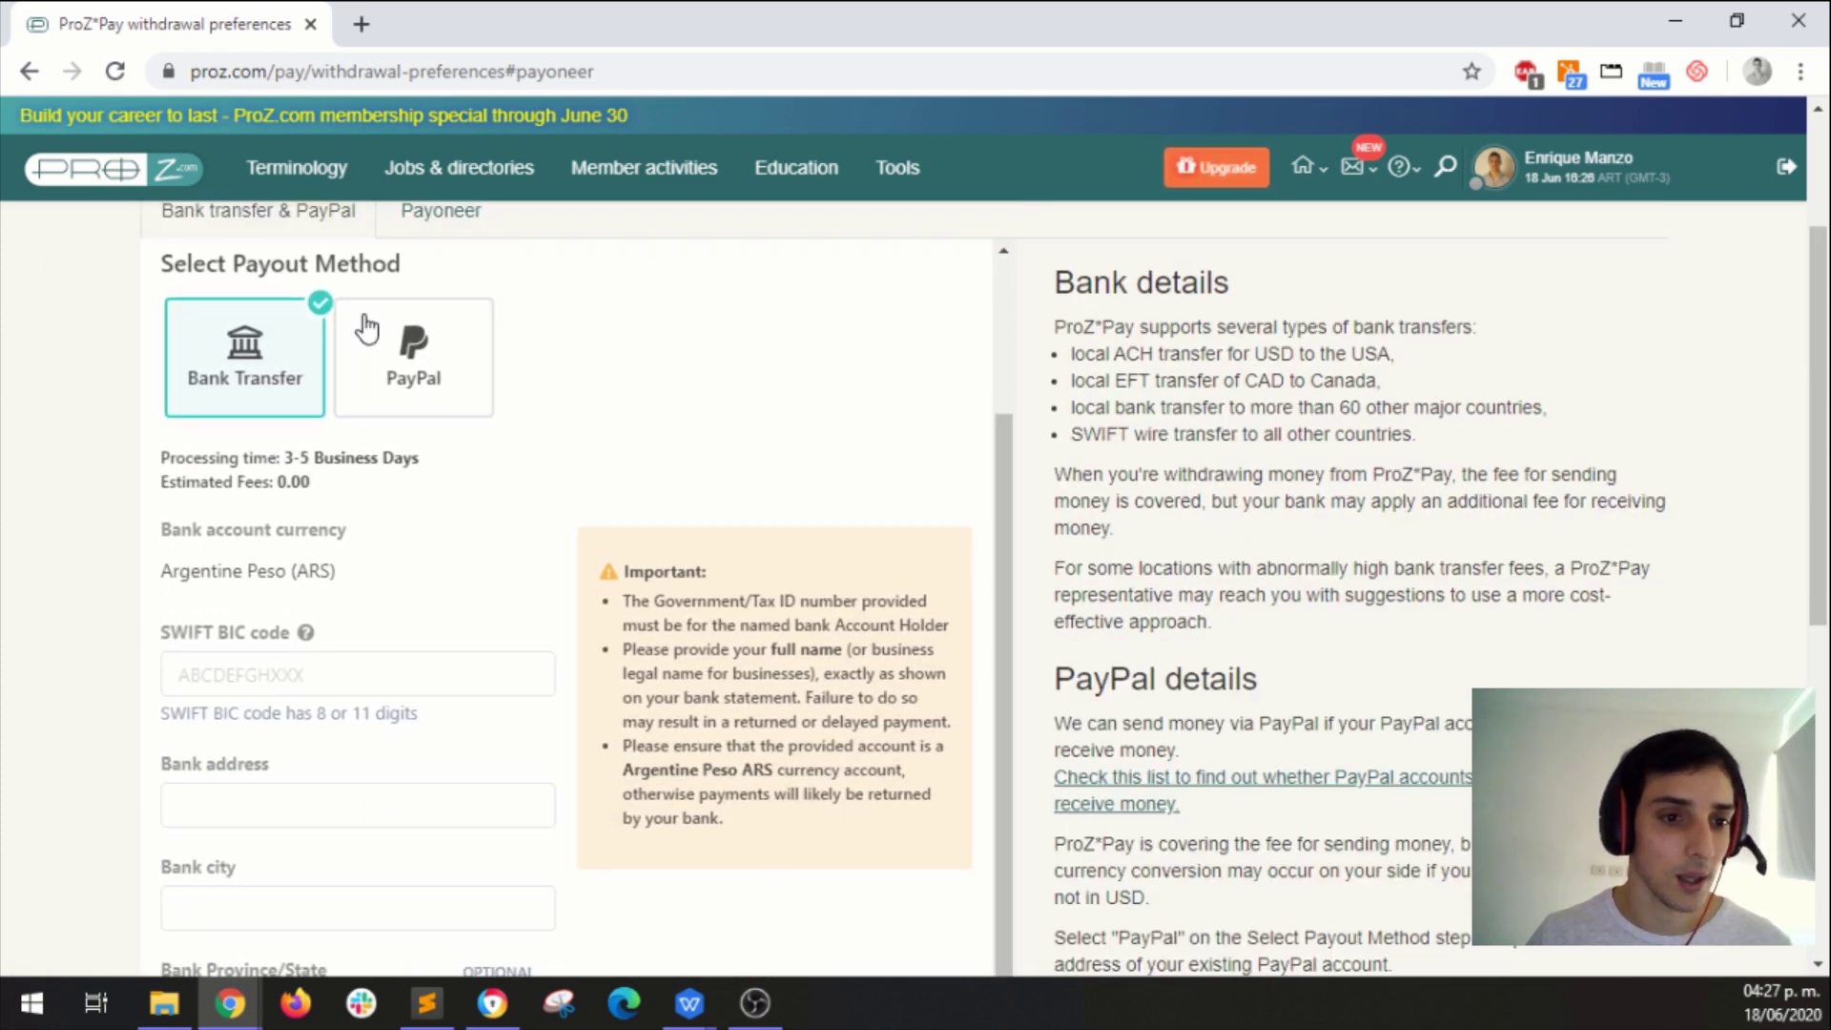
scroll(948, 443, down, 3)
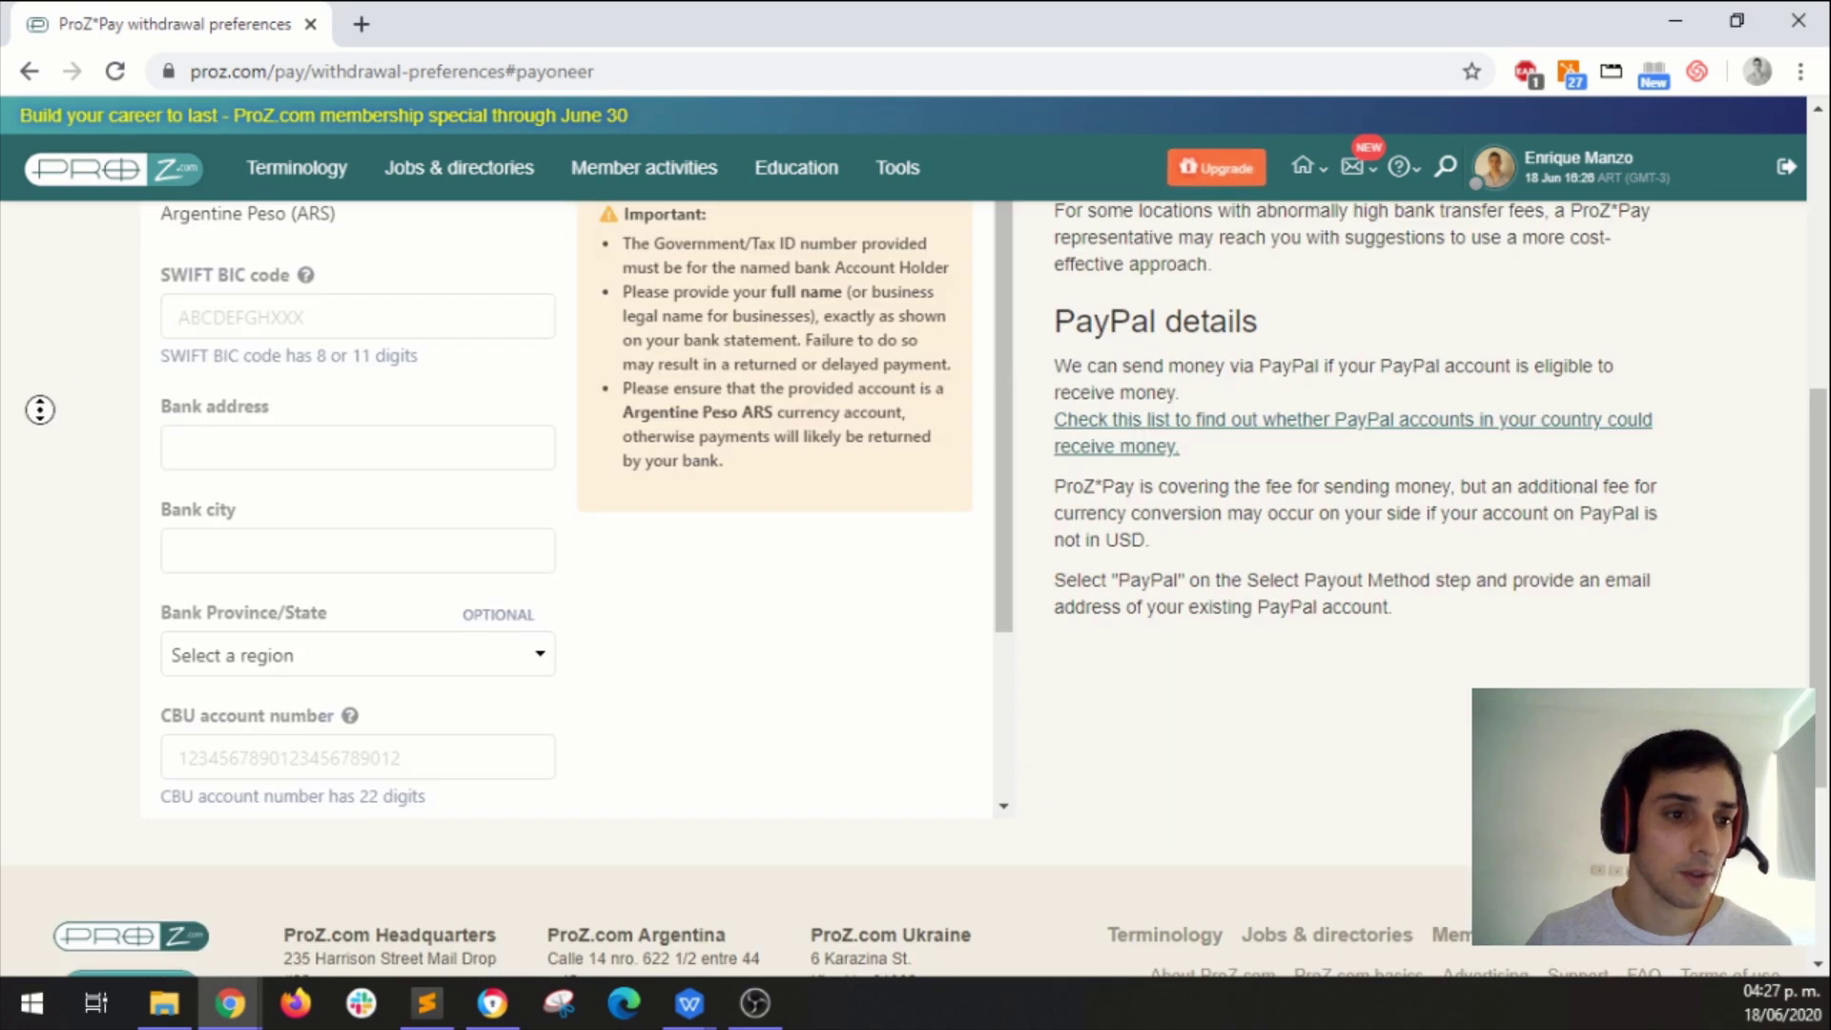
scroll(40, 409, up, 2)
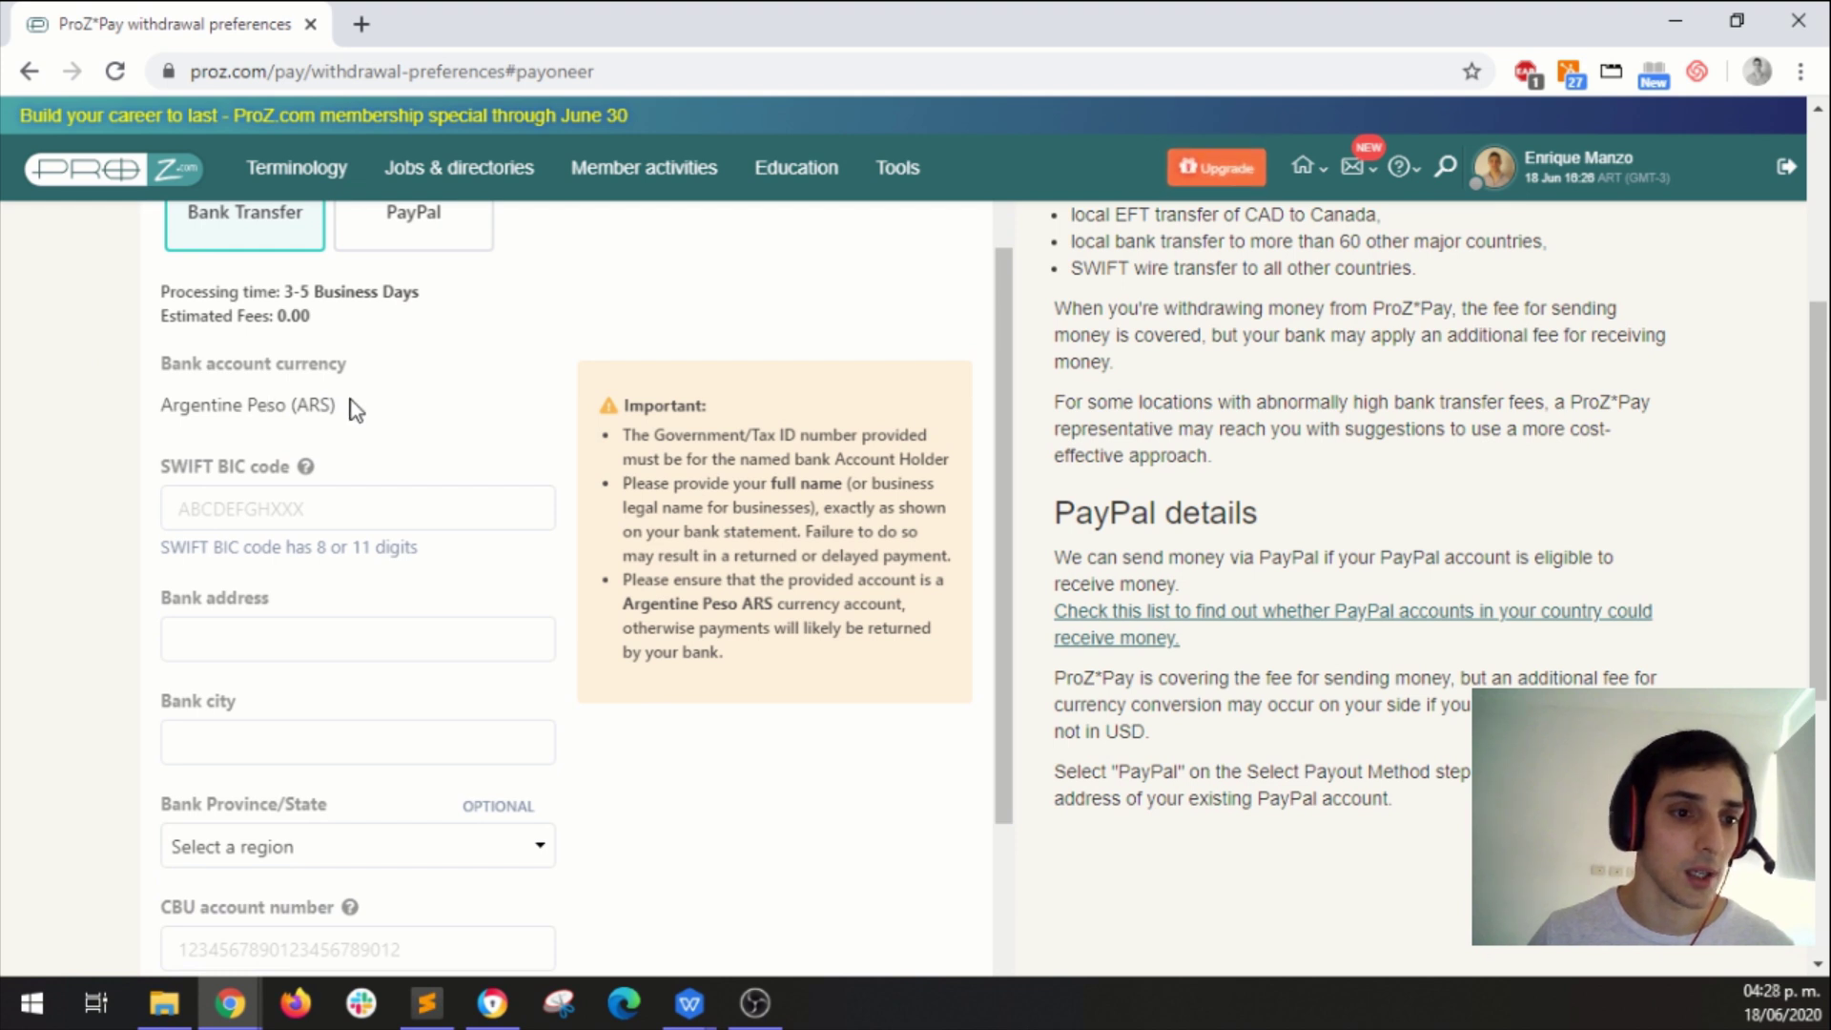
drag(353, 406, 165, 407)
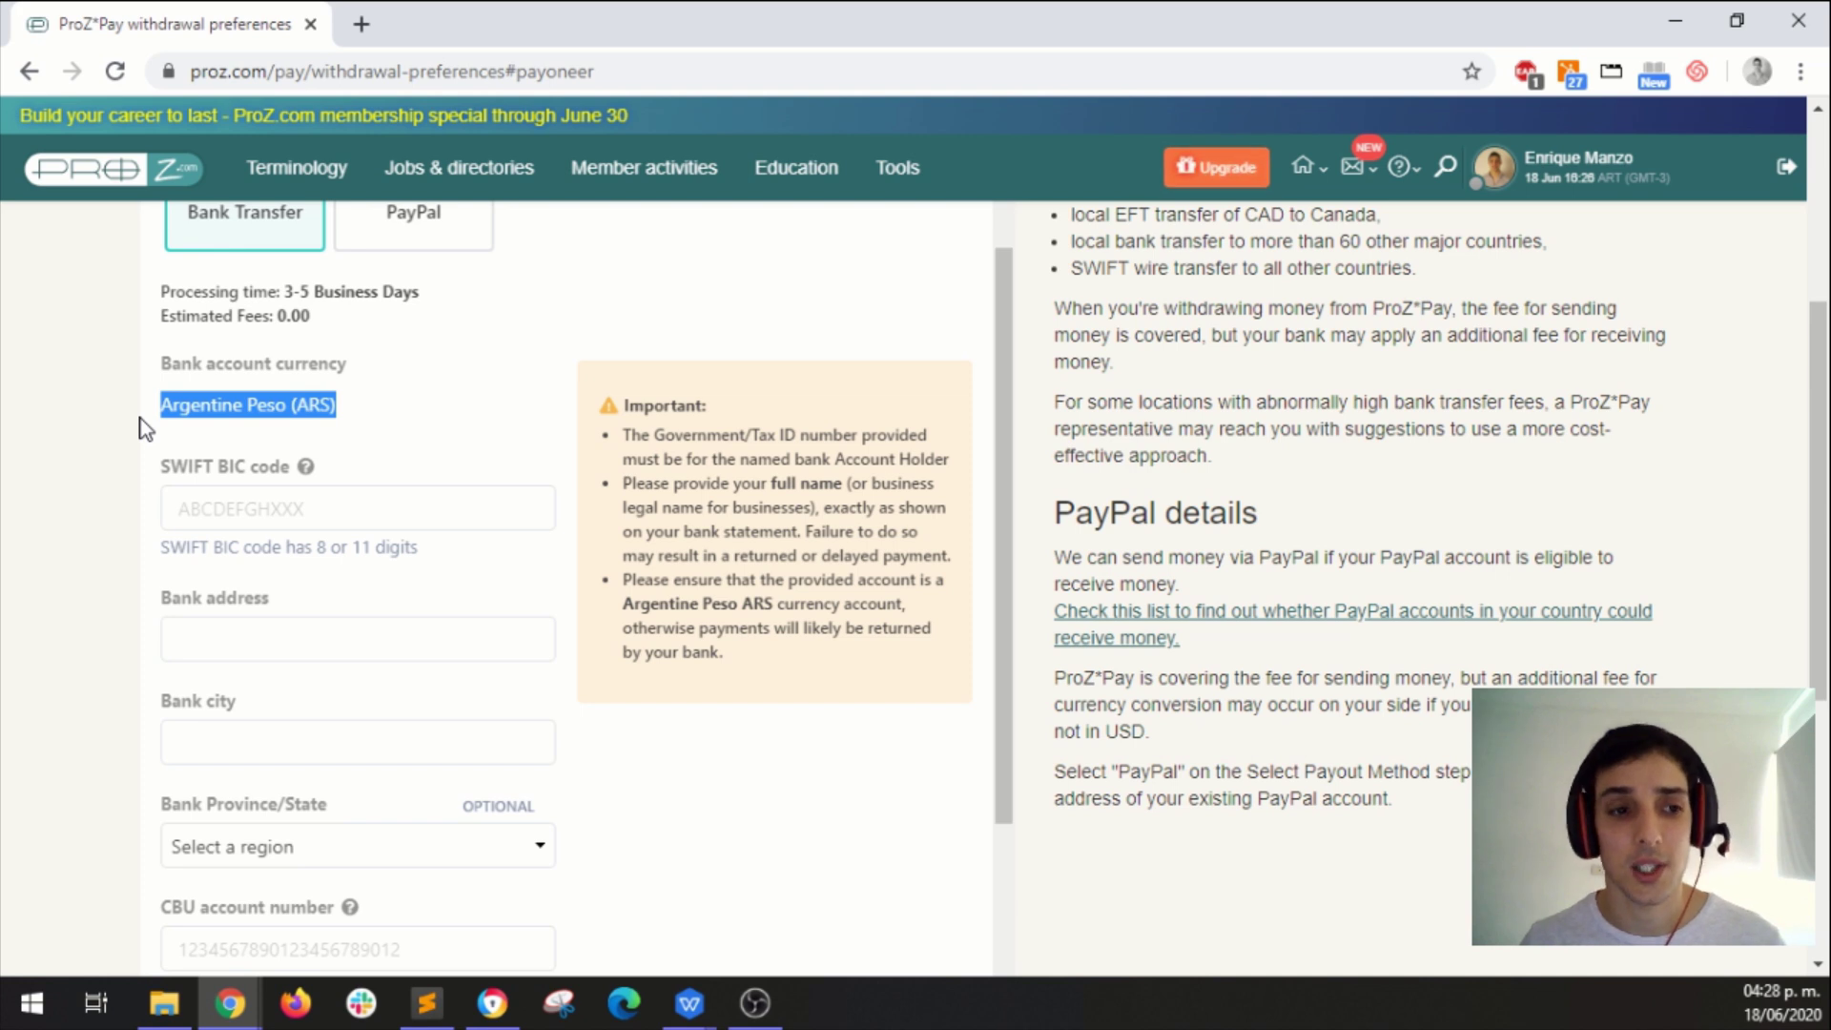
click(163, 408)
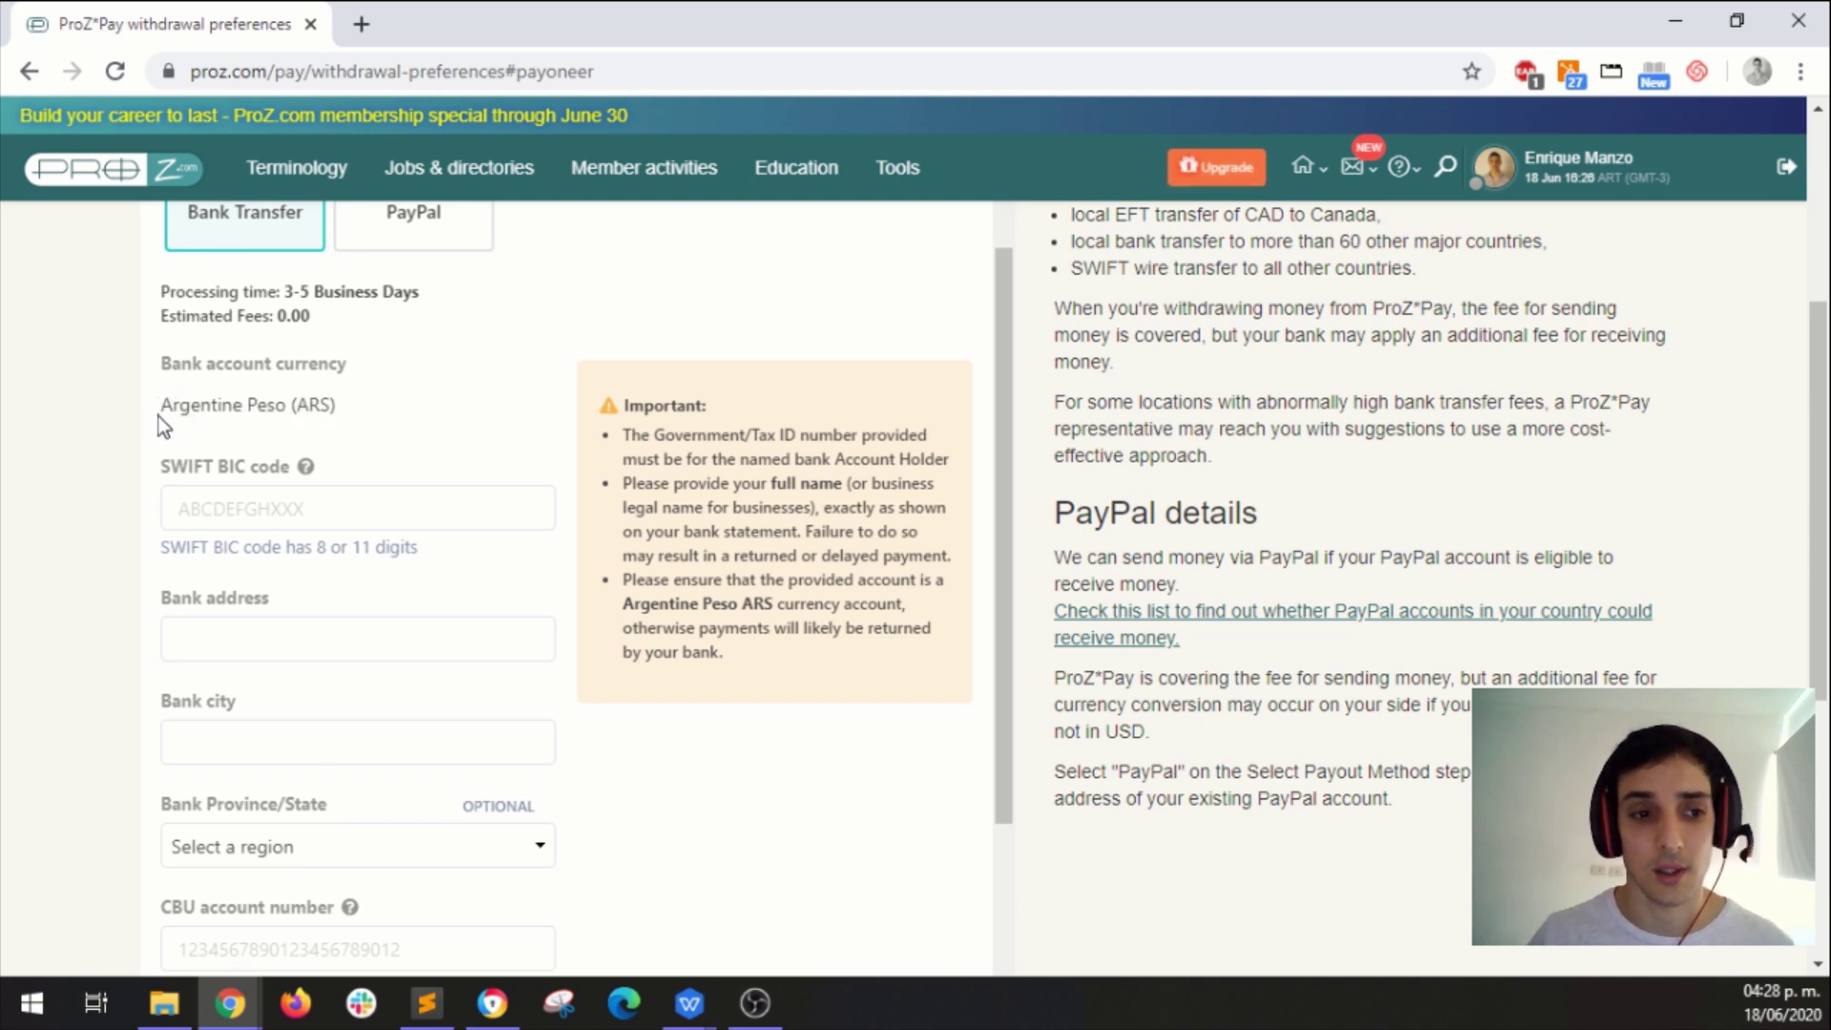
Review the SWIFT BIC, bank address, CBU and Account Holder fields, then scroll back to Select Payout Method.
click(171, 497)
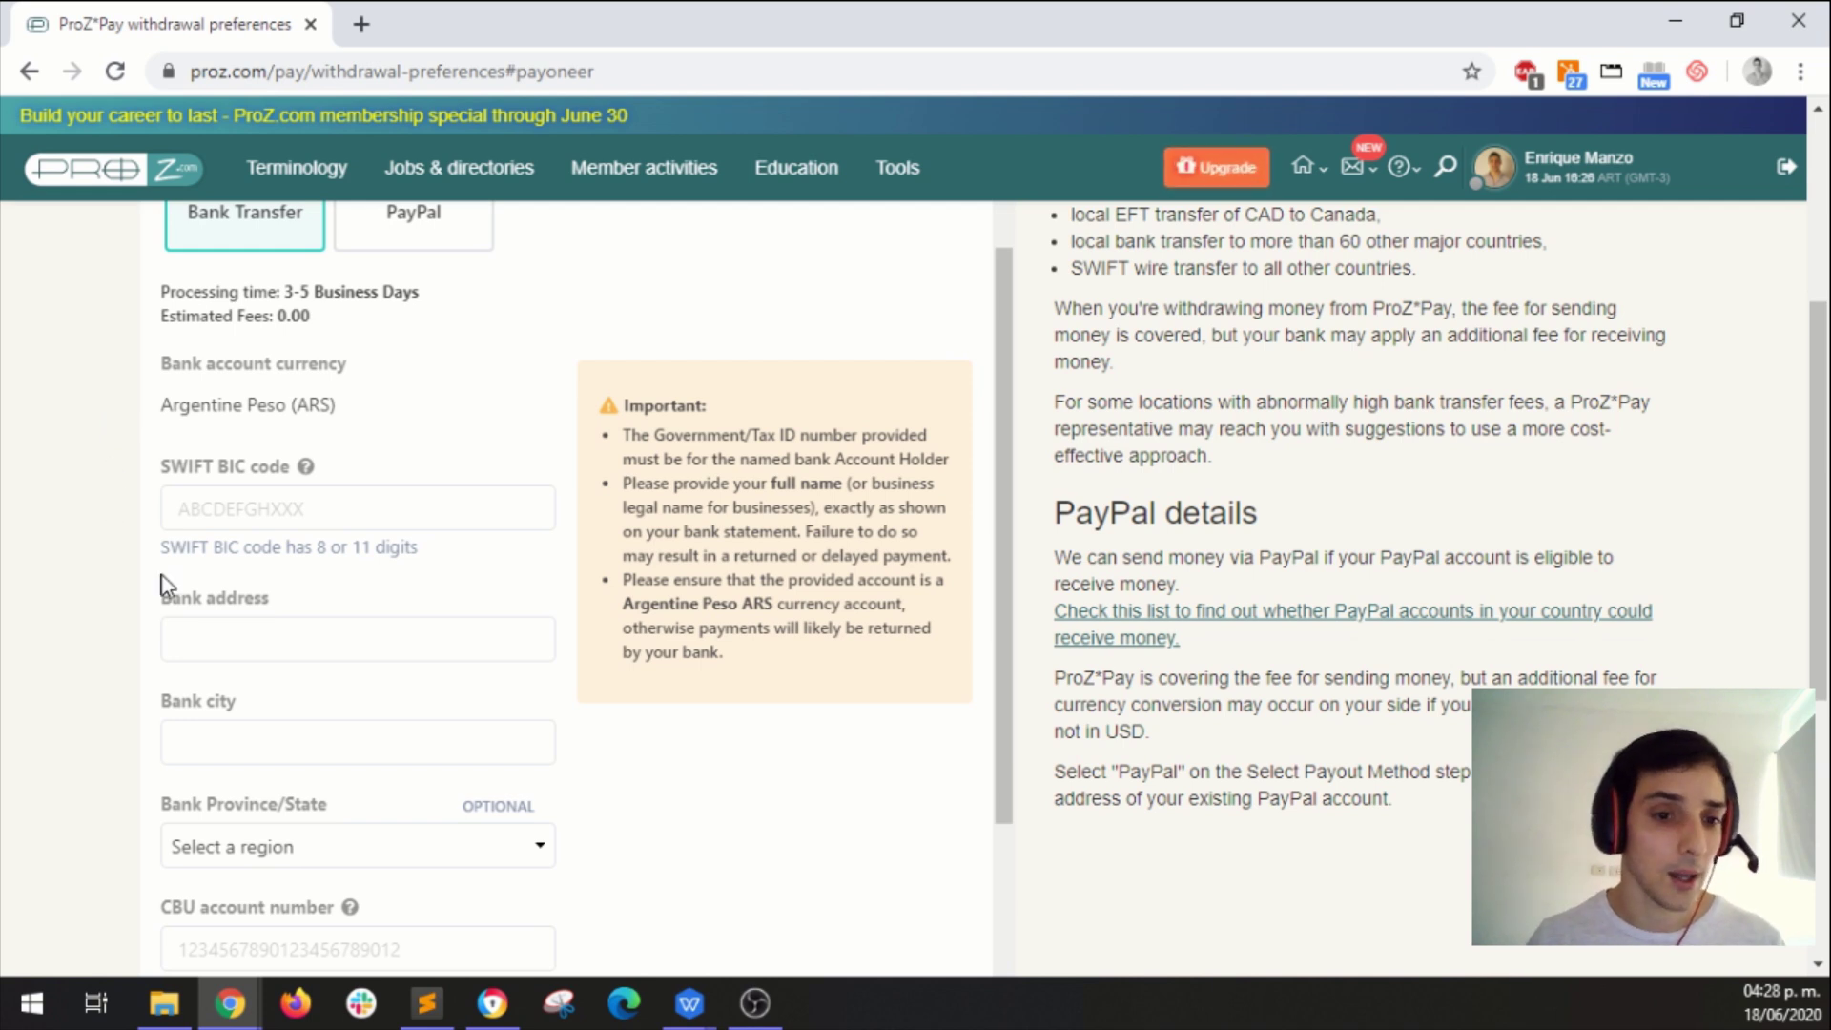
click(211, 630)
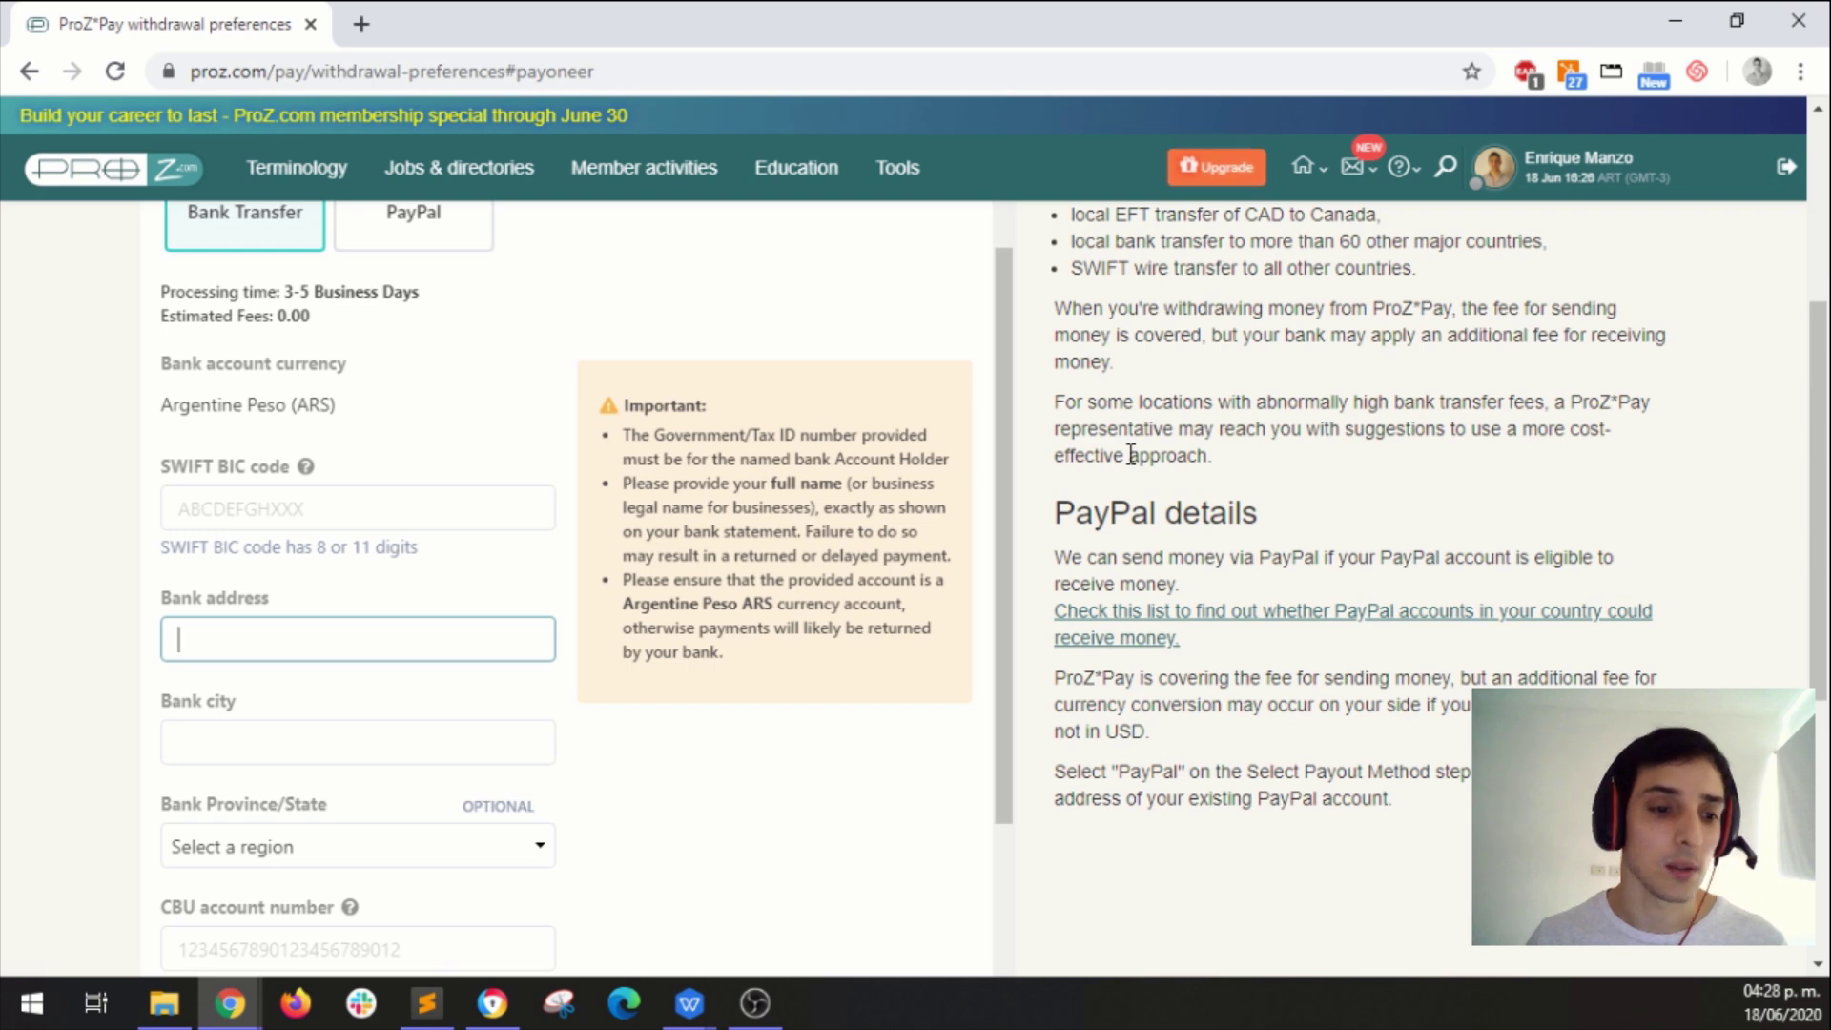
scroll(1130, 455, down, 4)
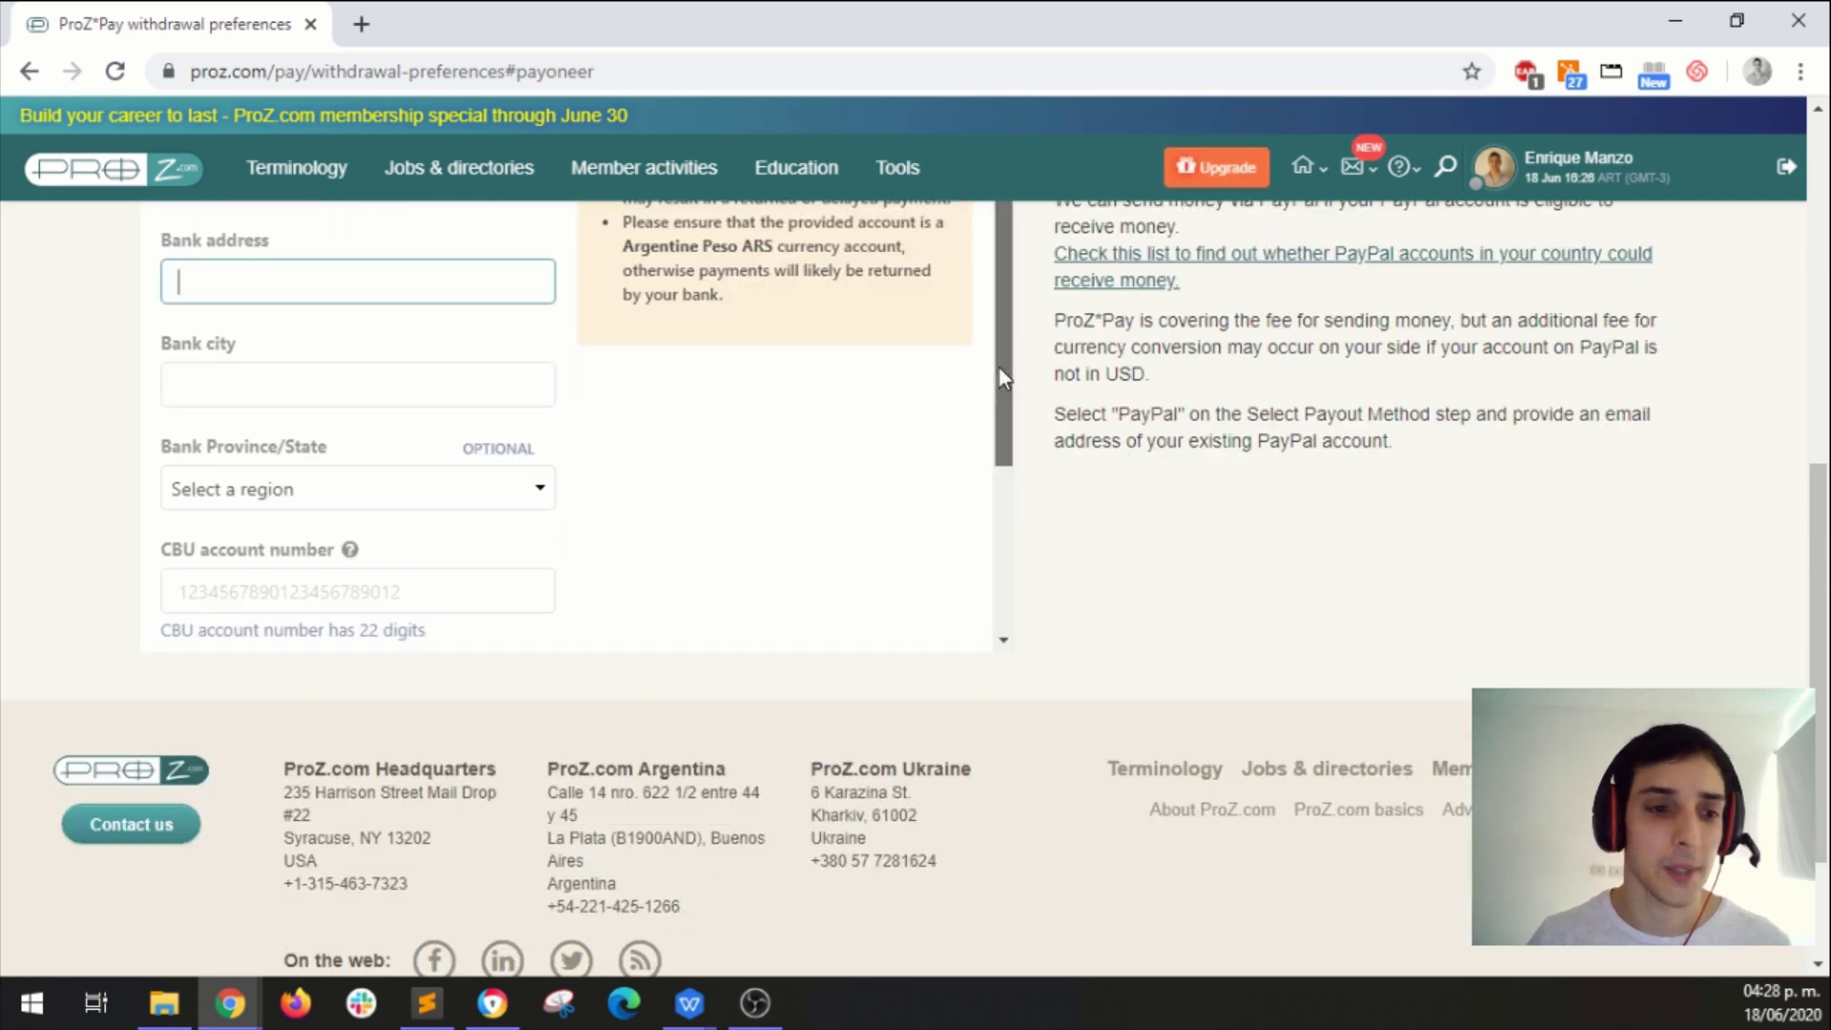
drag(1004, 381, 1011, 601)
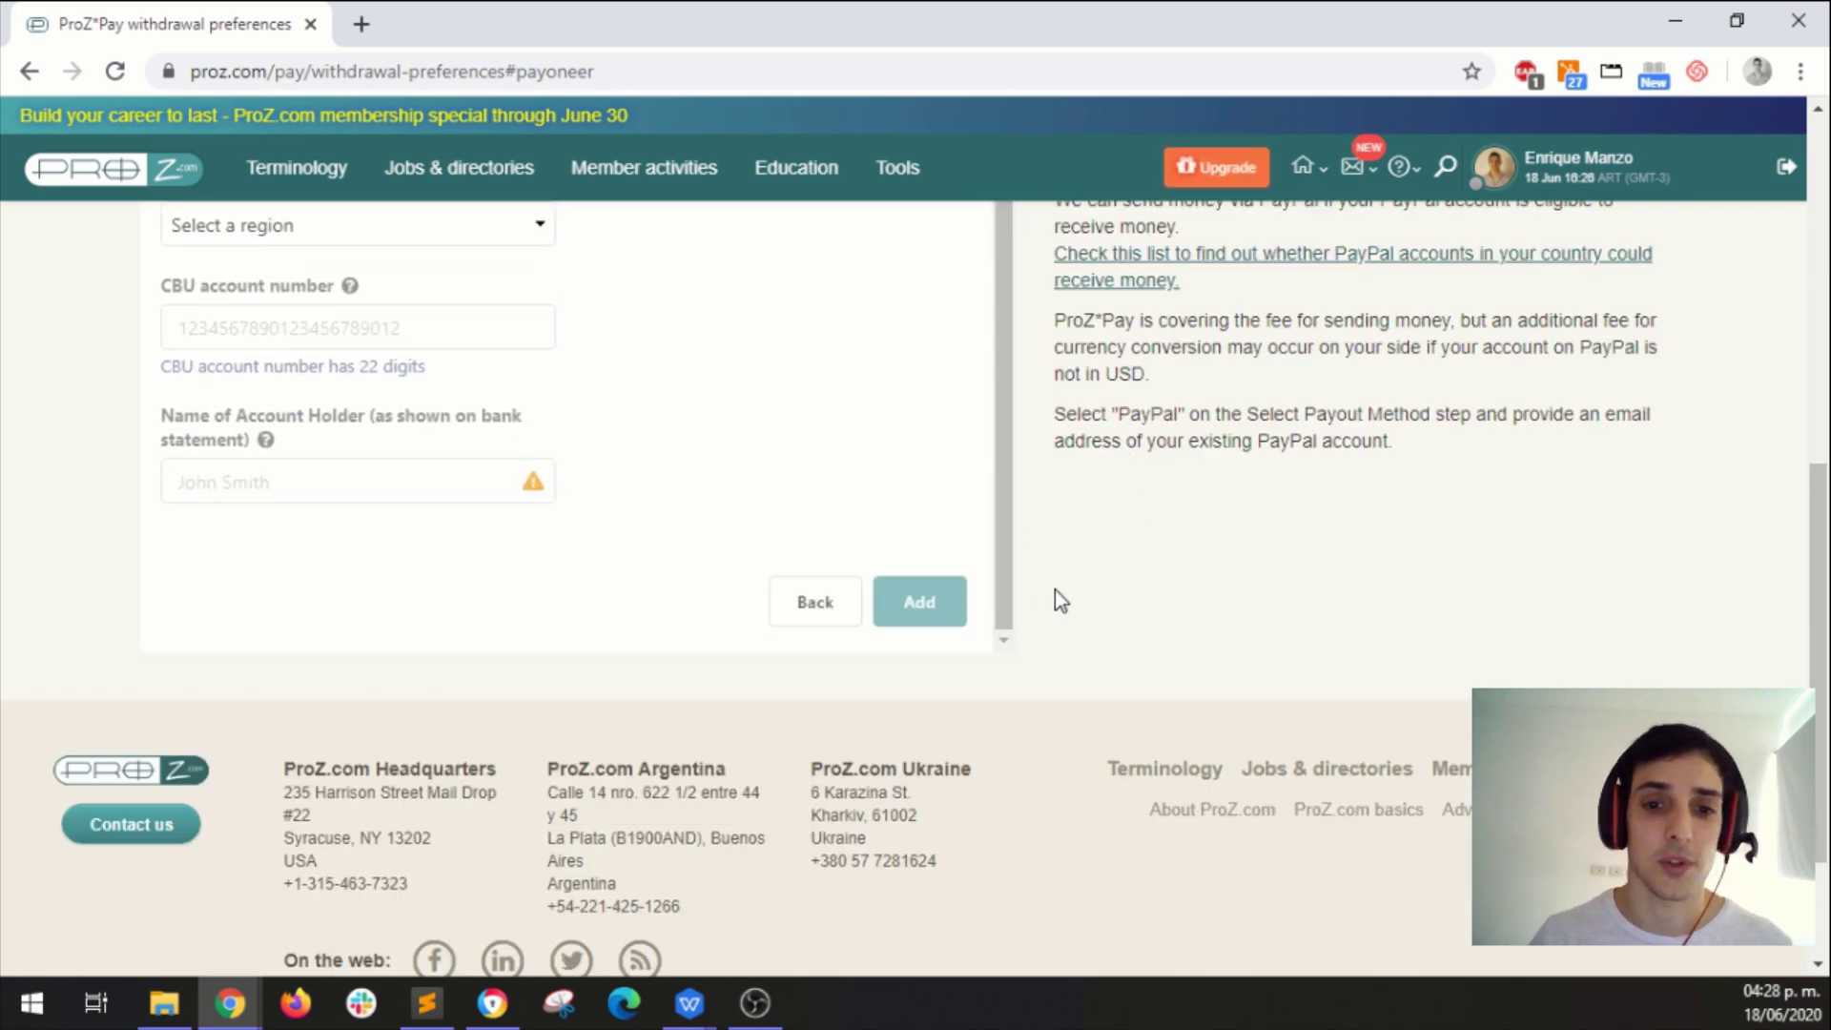
scroll(1055, 592, up, 6)
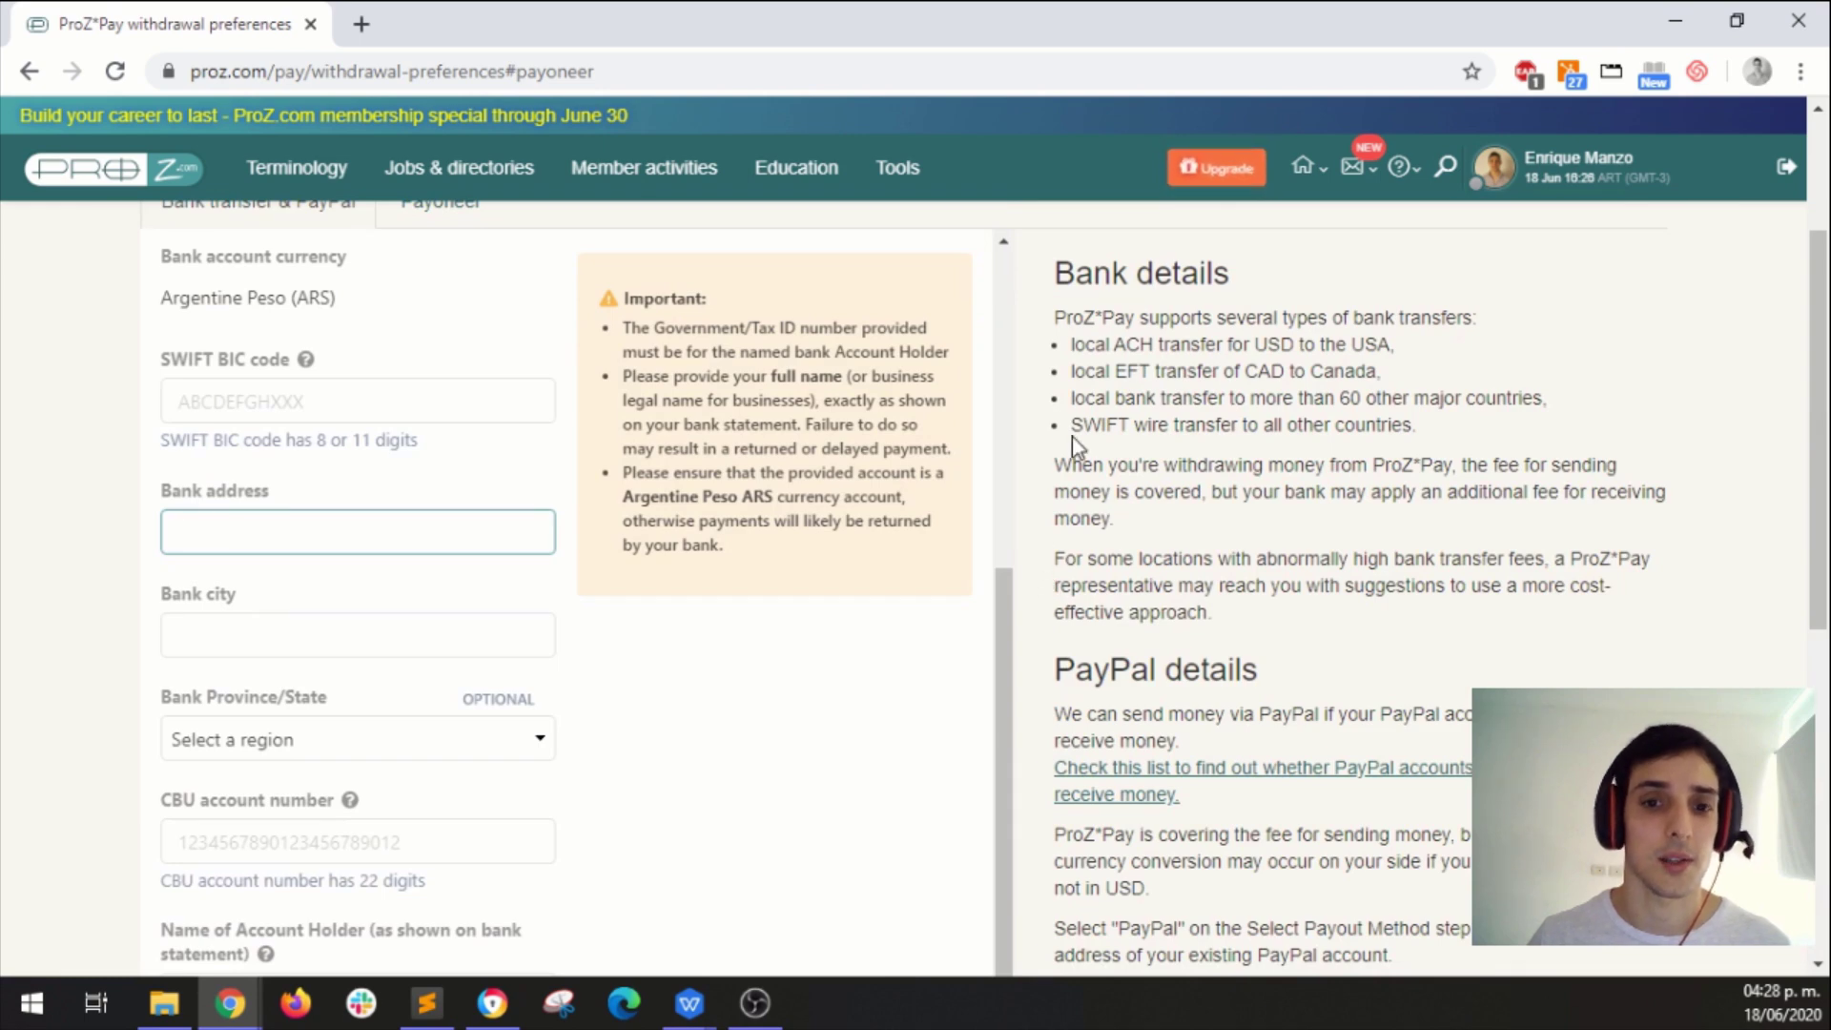
scroll(1076, 453, down, 4)
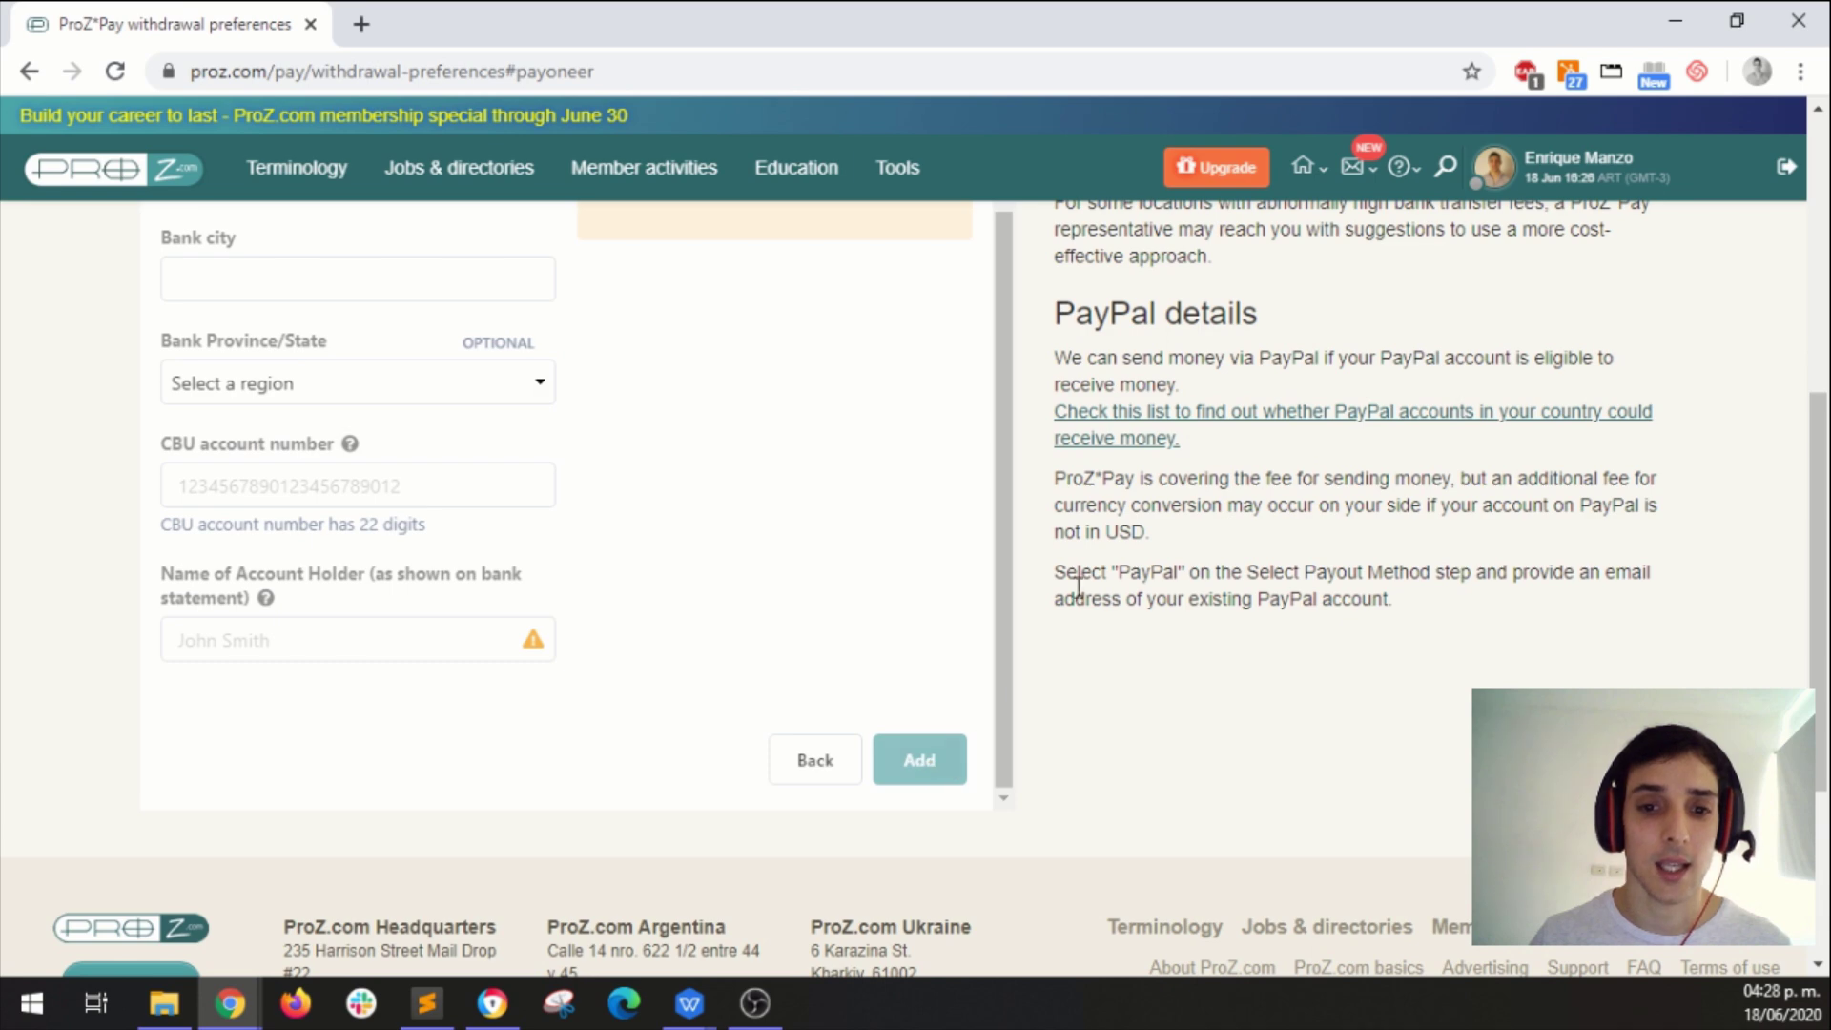
scroll(1022, 580, down, 8)
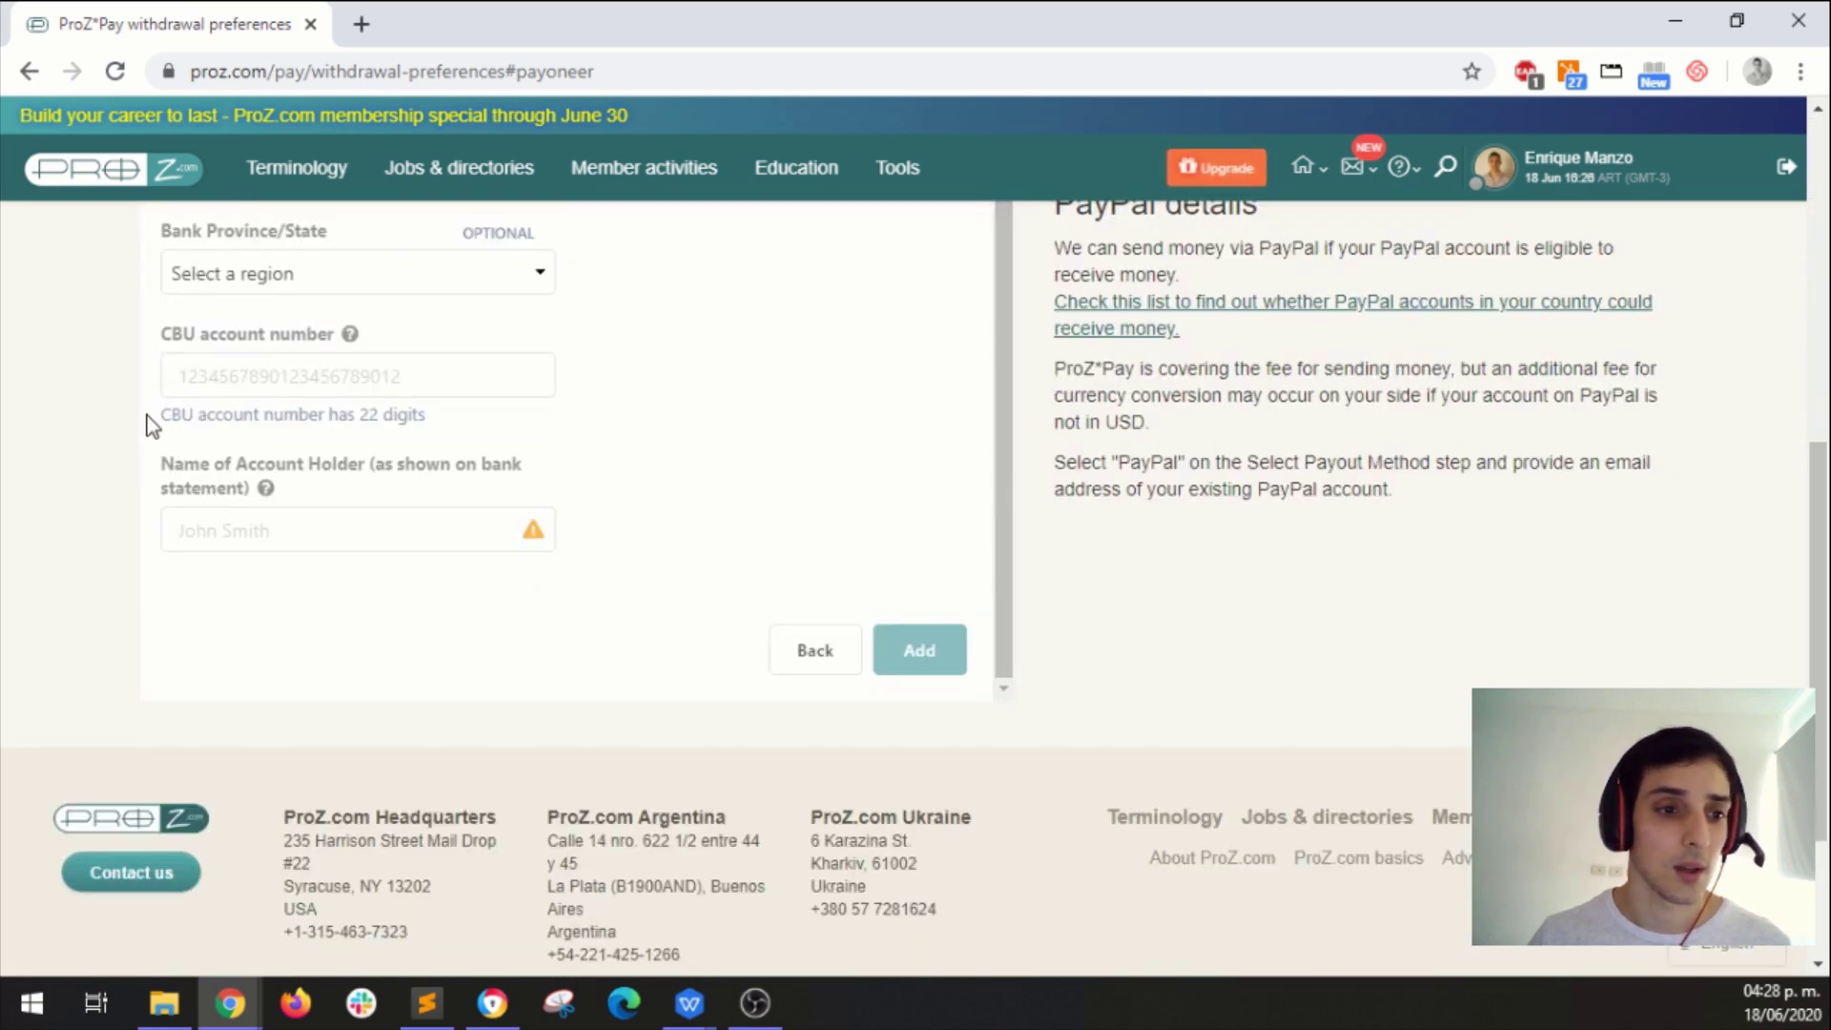
scroll(83, 353, up, 8)
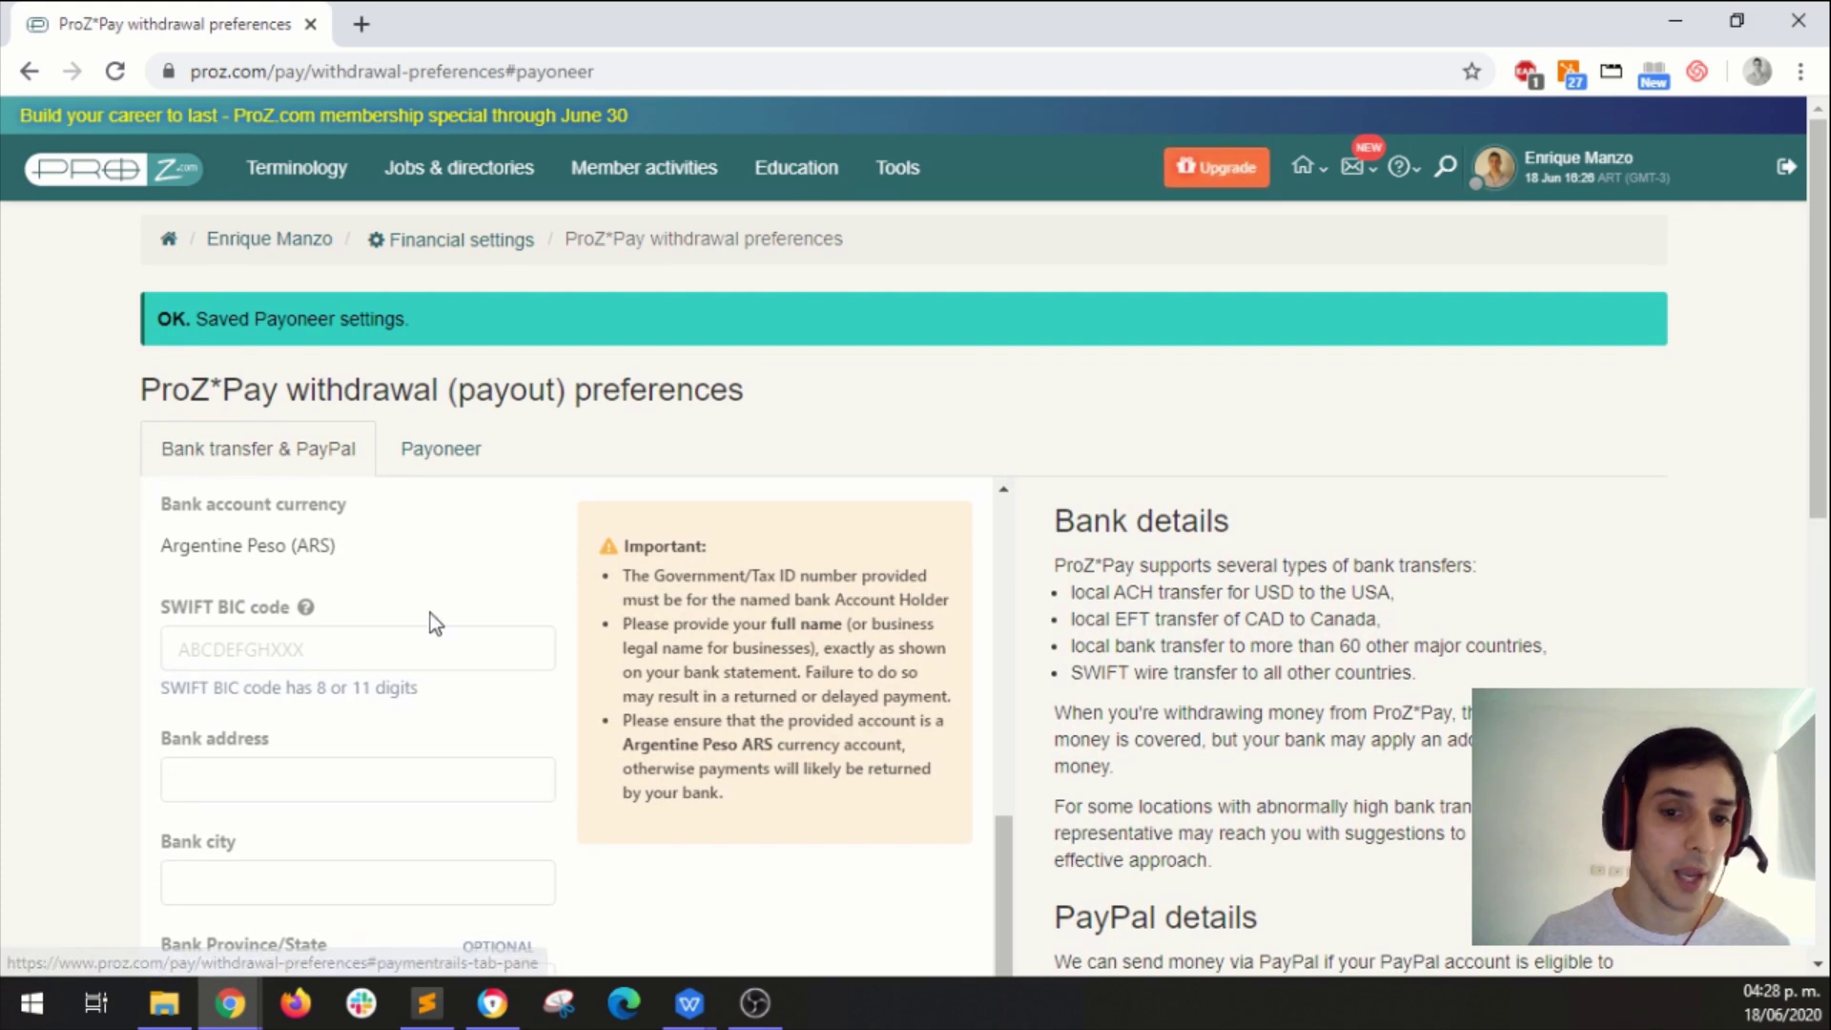
click(446, 651)
drag(1001, 883, 1002, 675)
Select PayPal as payout method and fill its account e-mail from the saved autofill address.
click(434, 748)
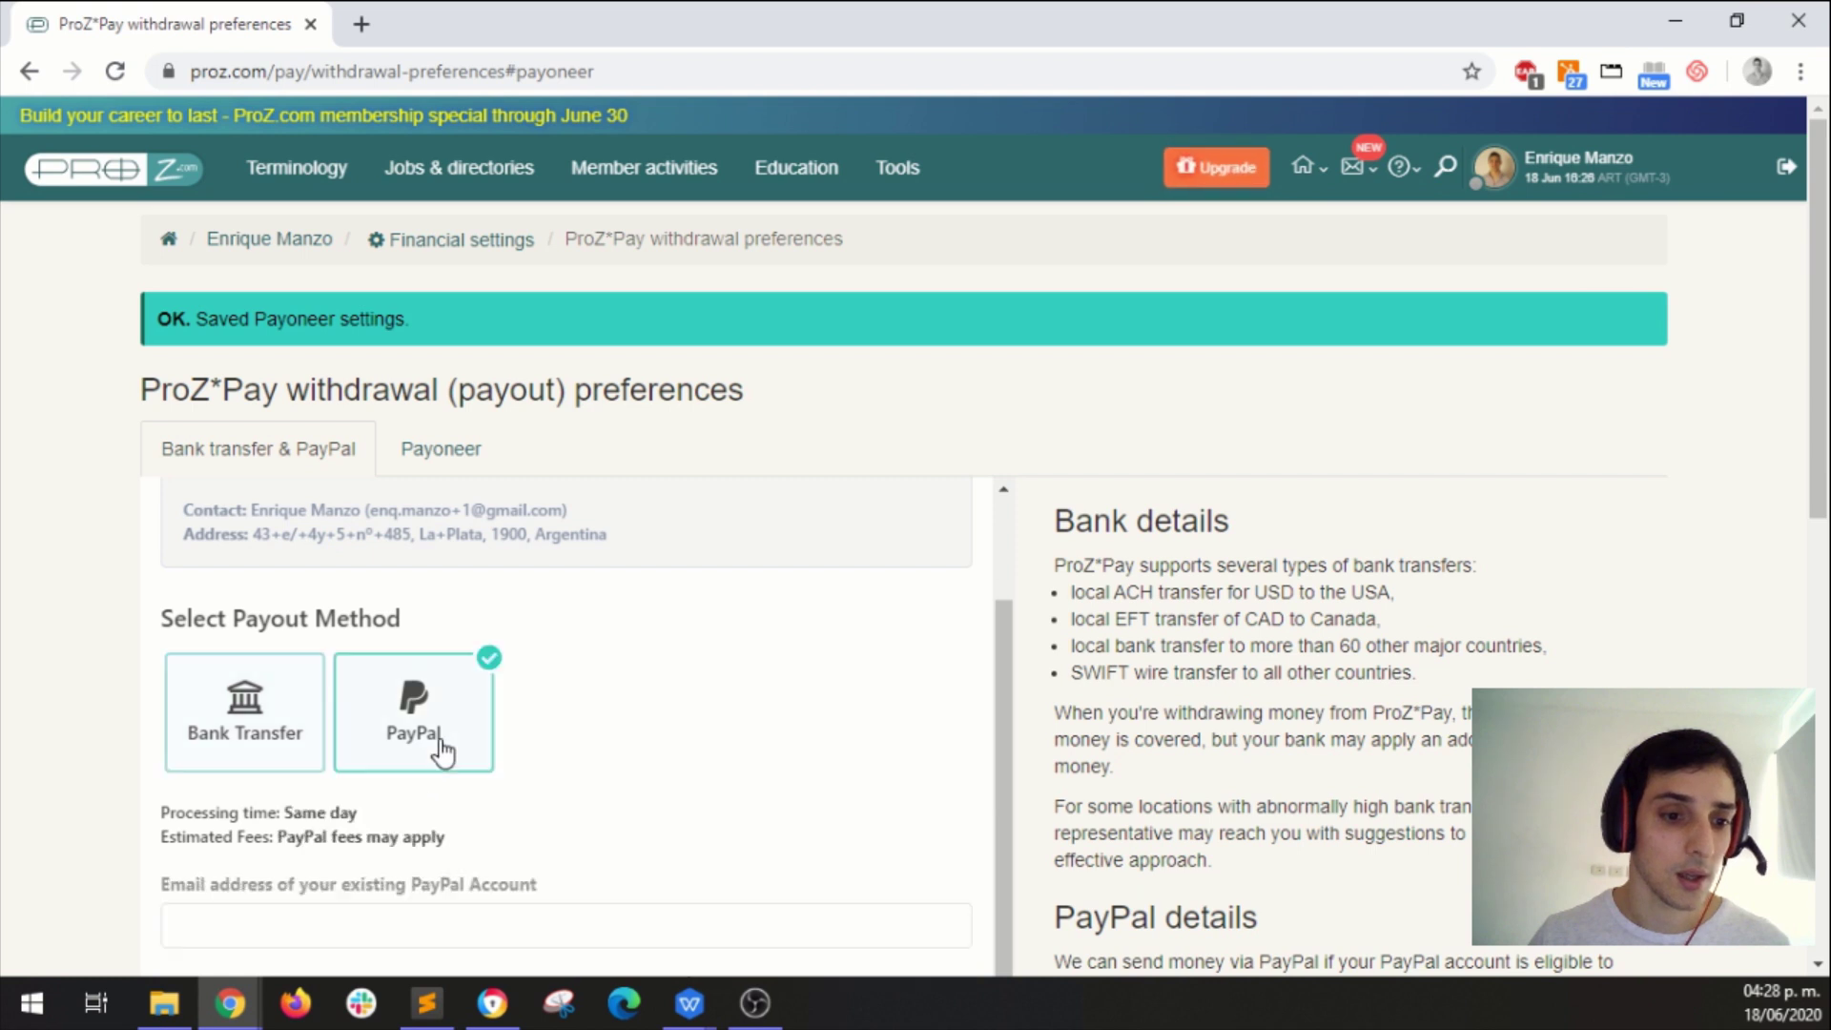
scroll(82, 646, down, 4)
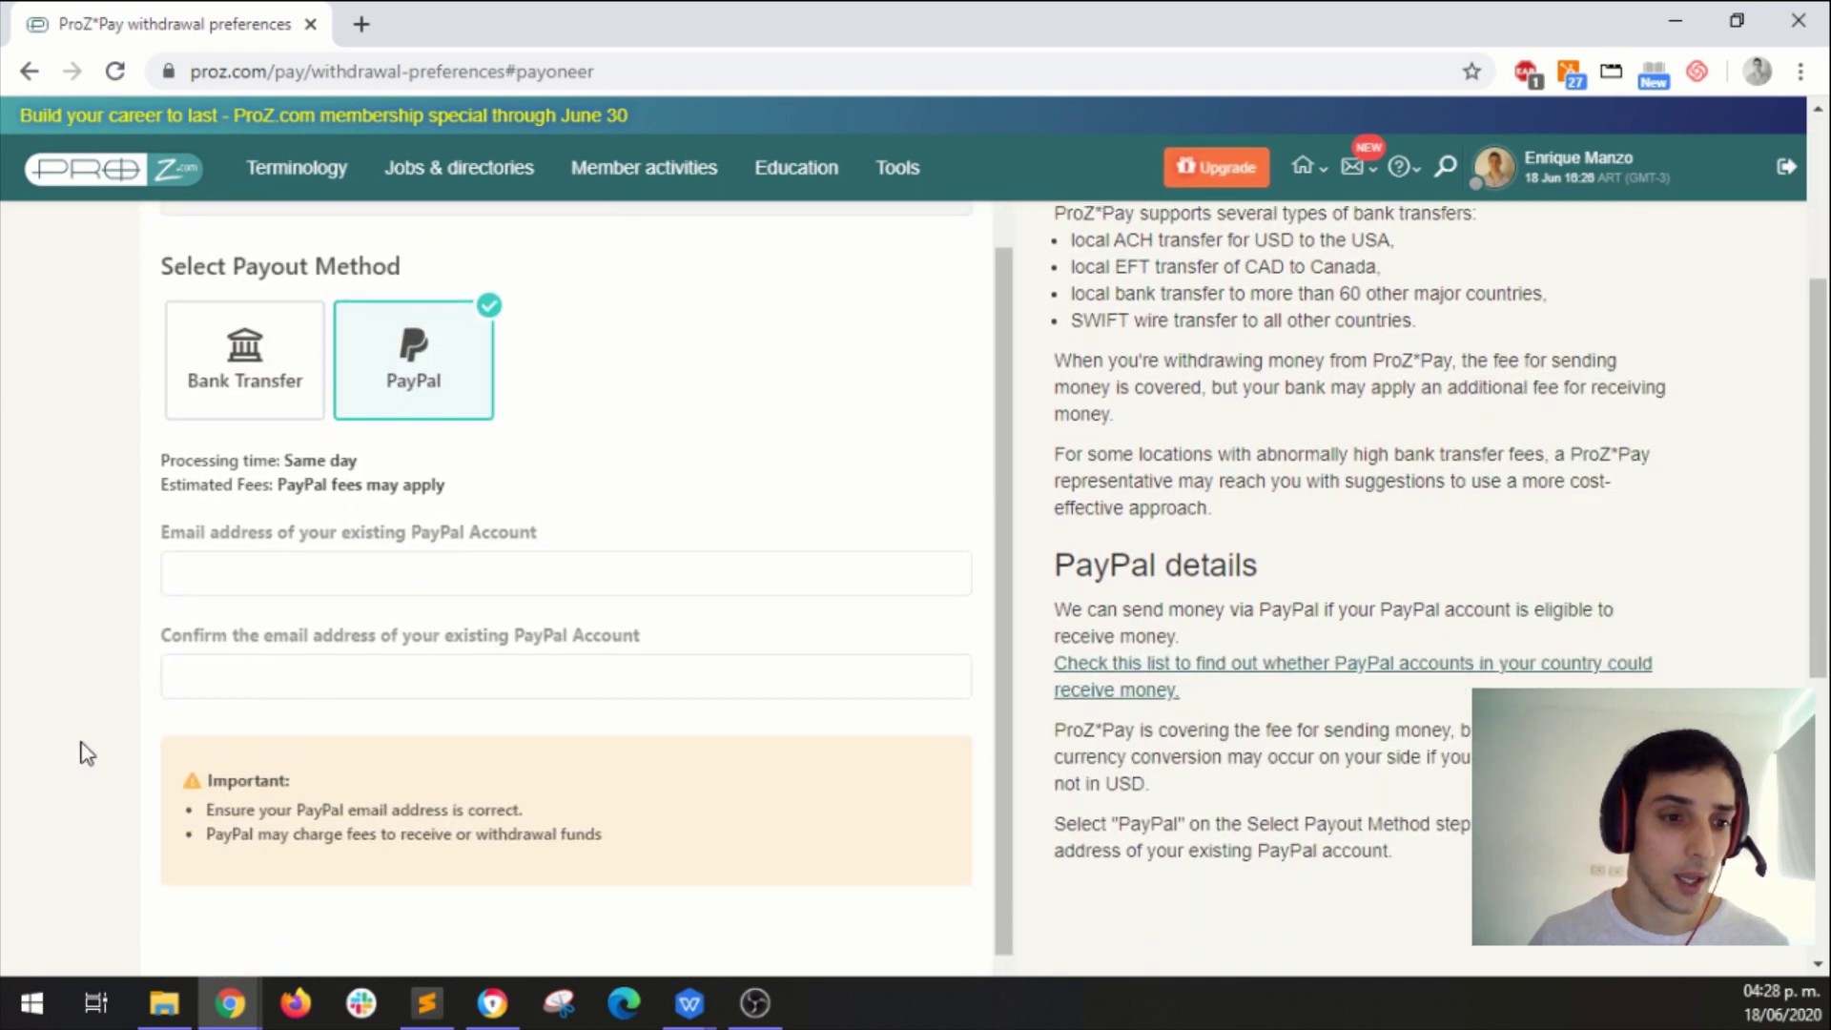
click(200, 584)
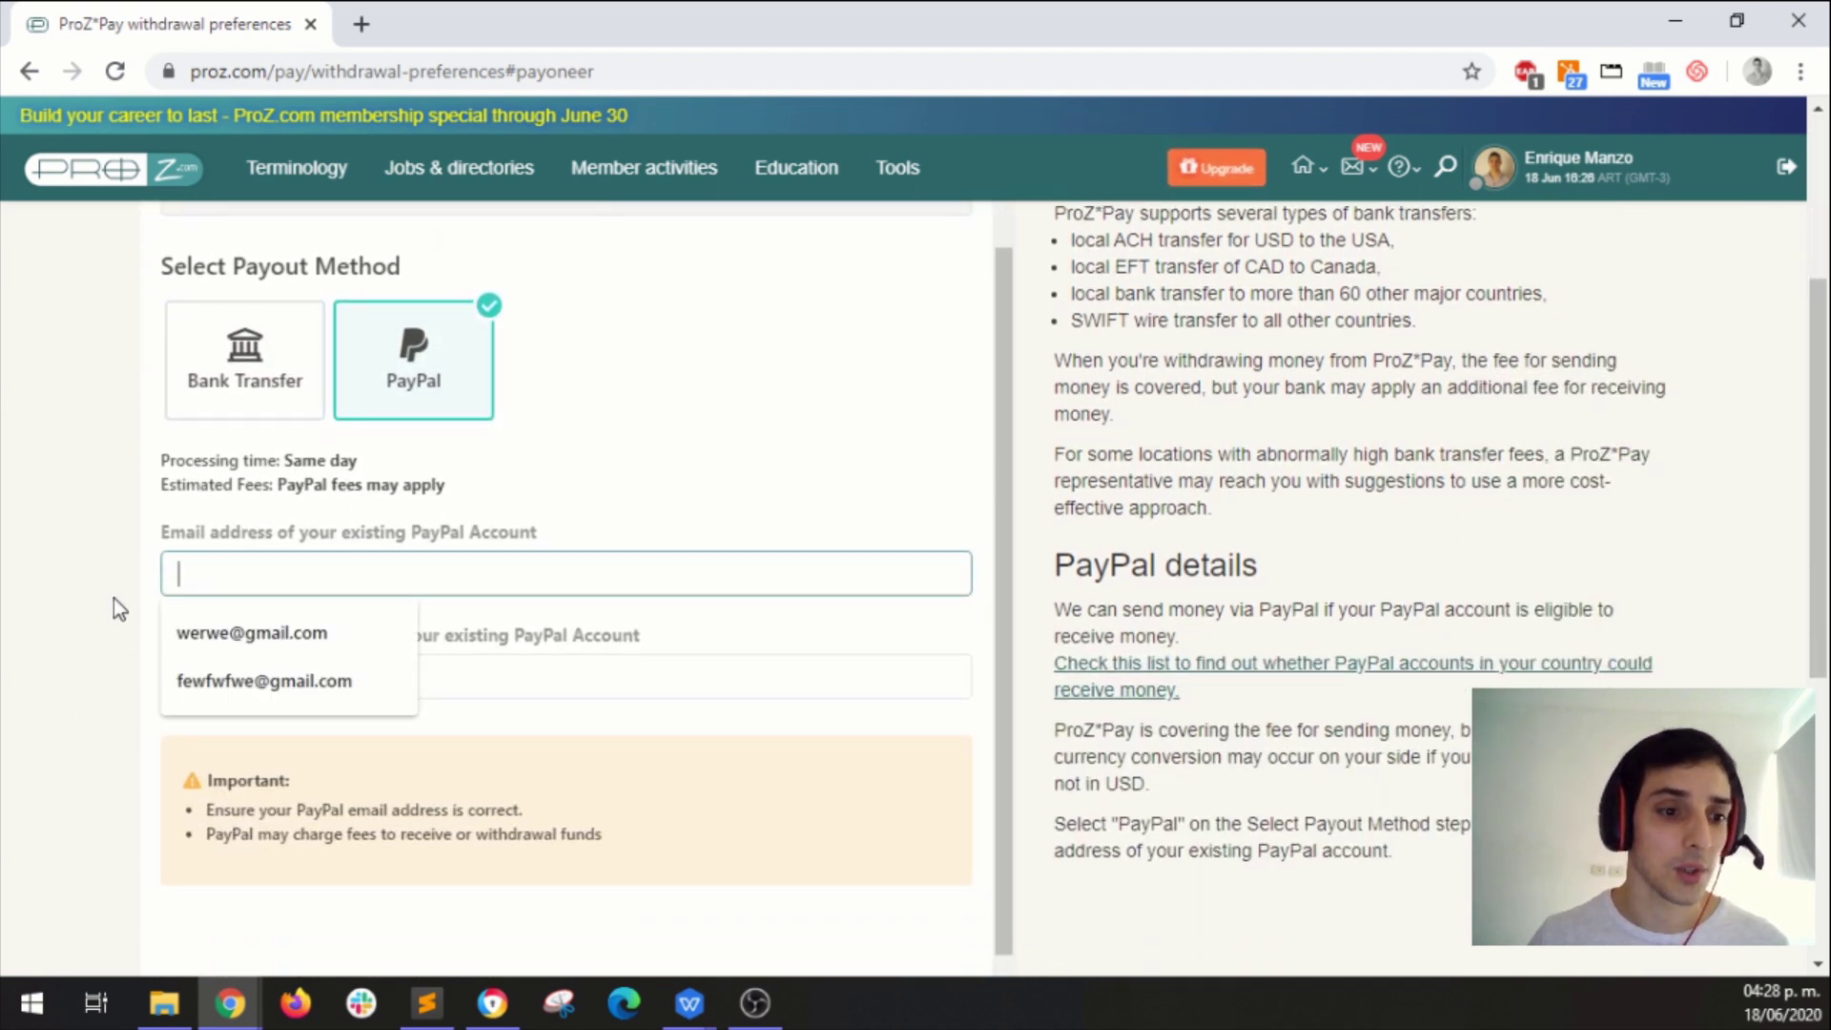
click(184, 679)
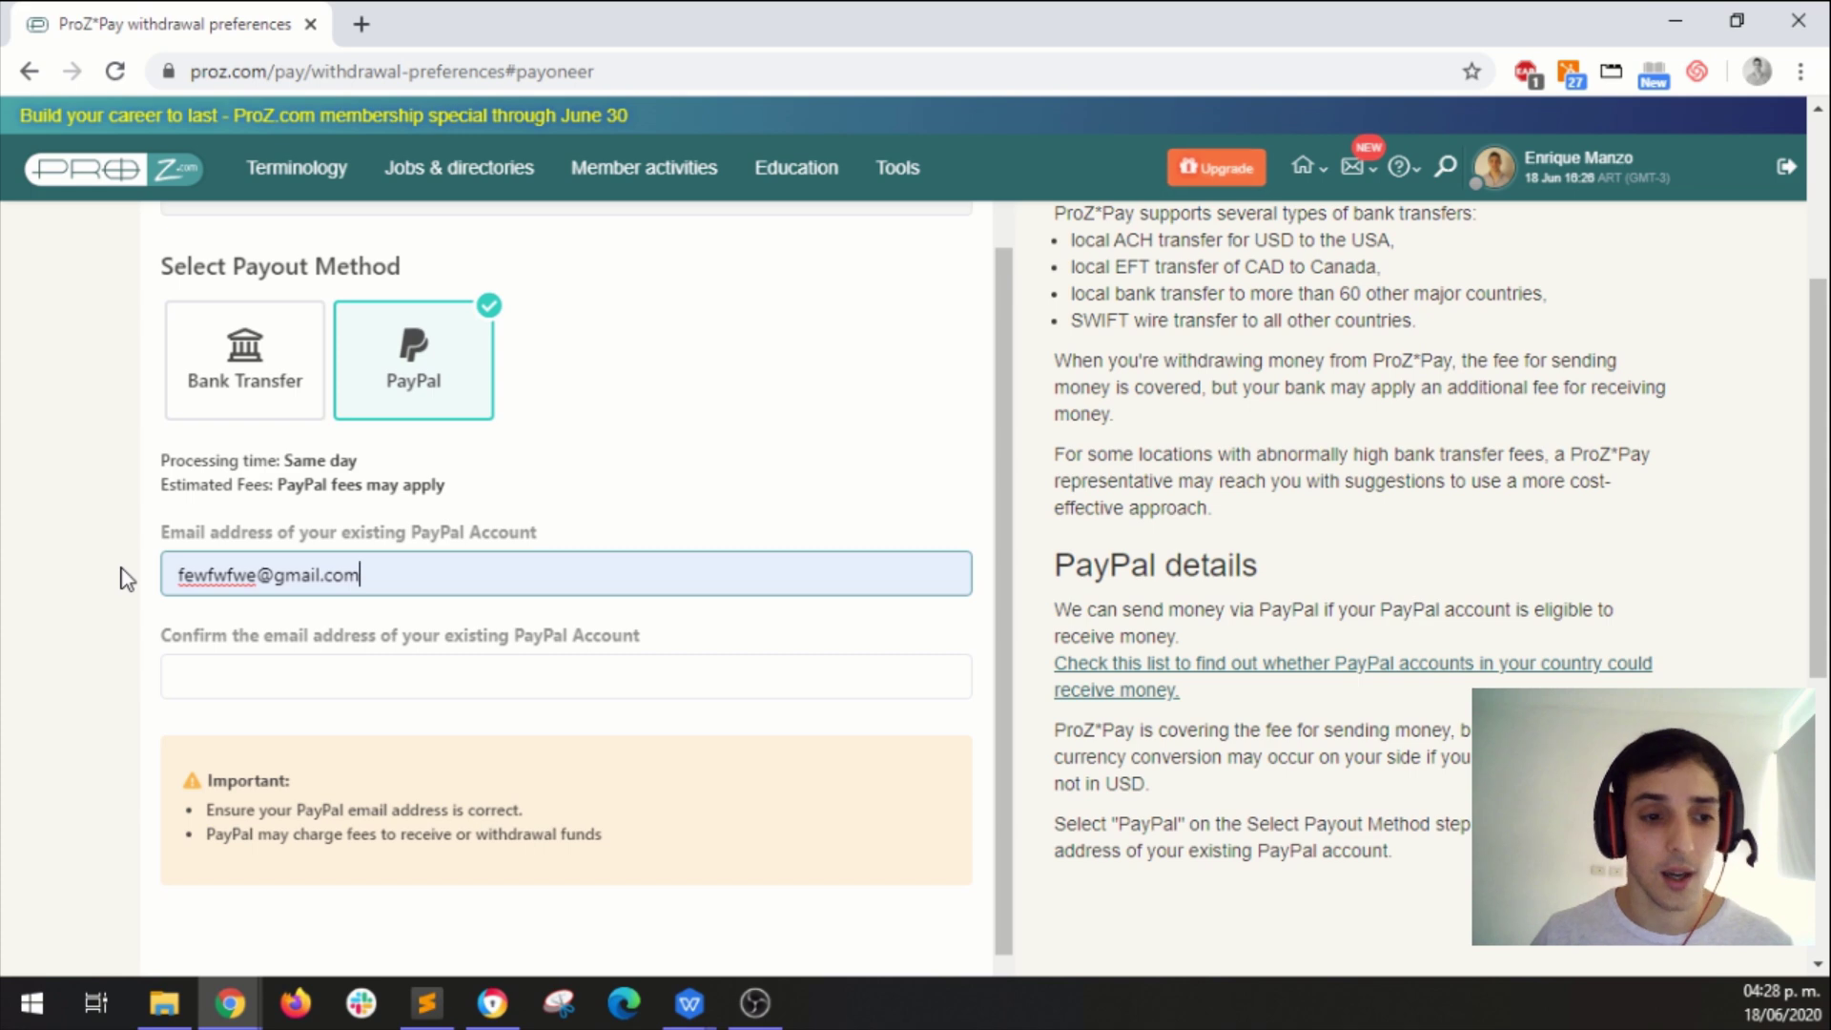
middle_click(88, 671)
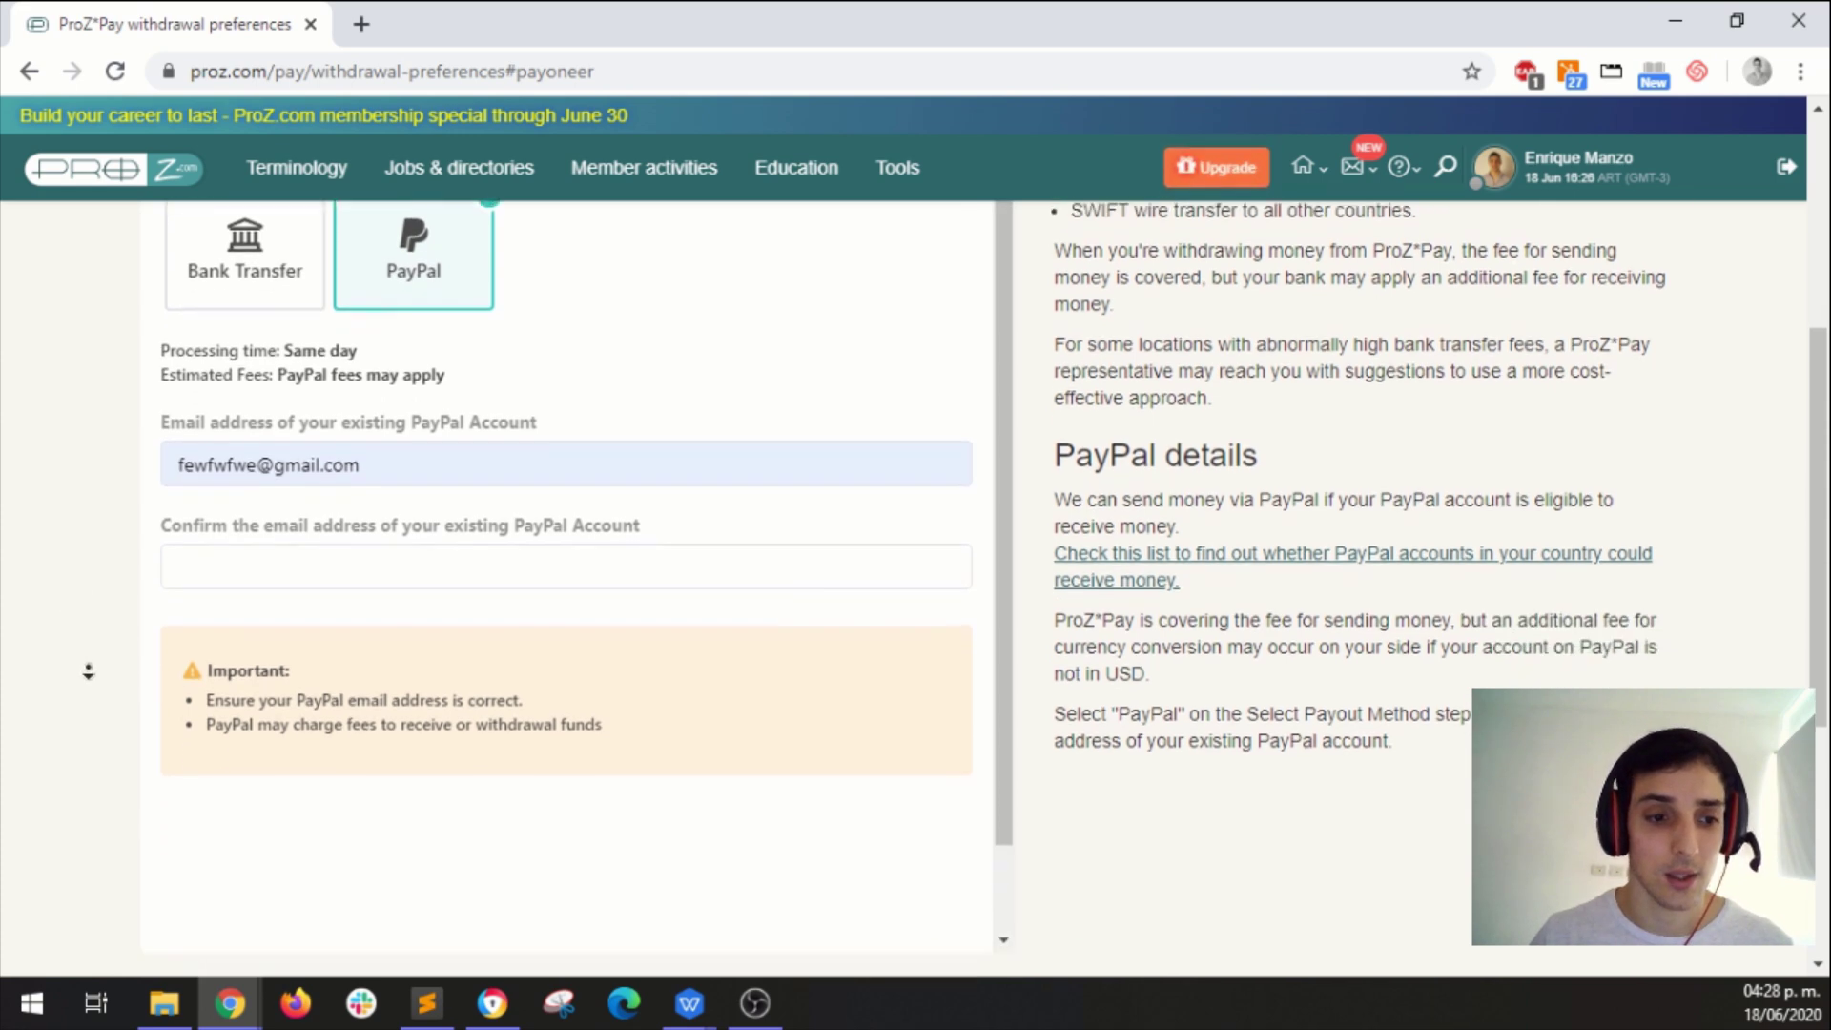
middle_click(84, 622)
scroll(107, 582, up, 4)
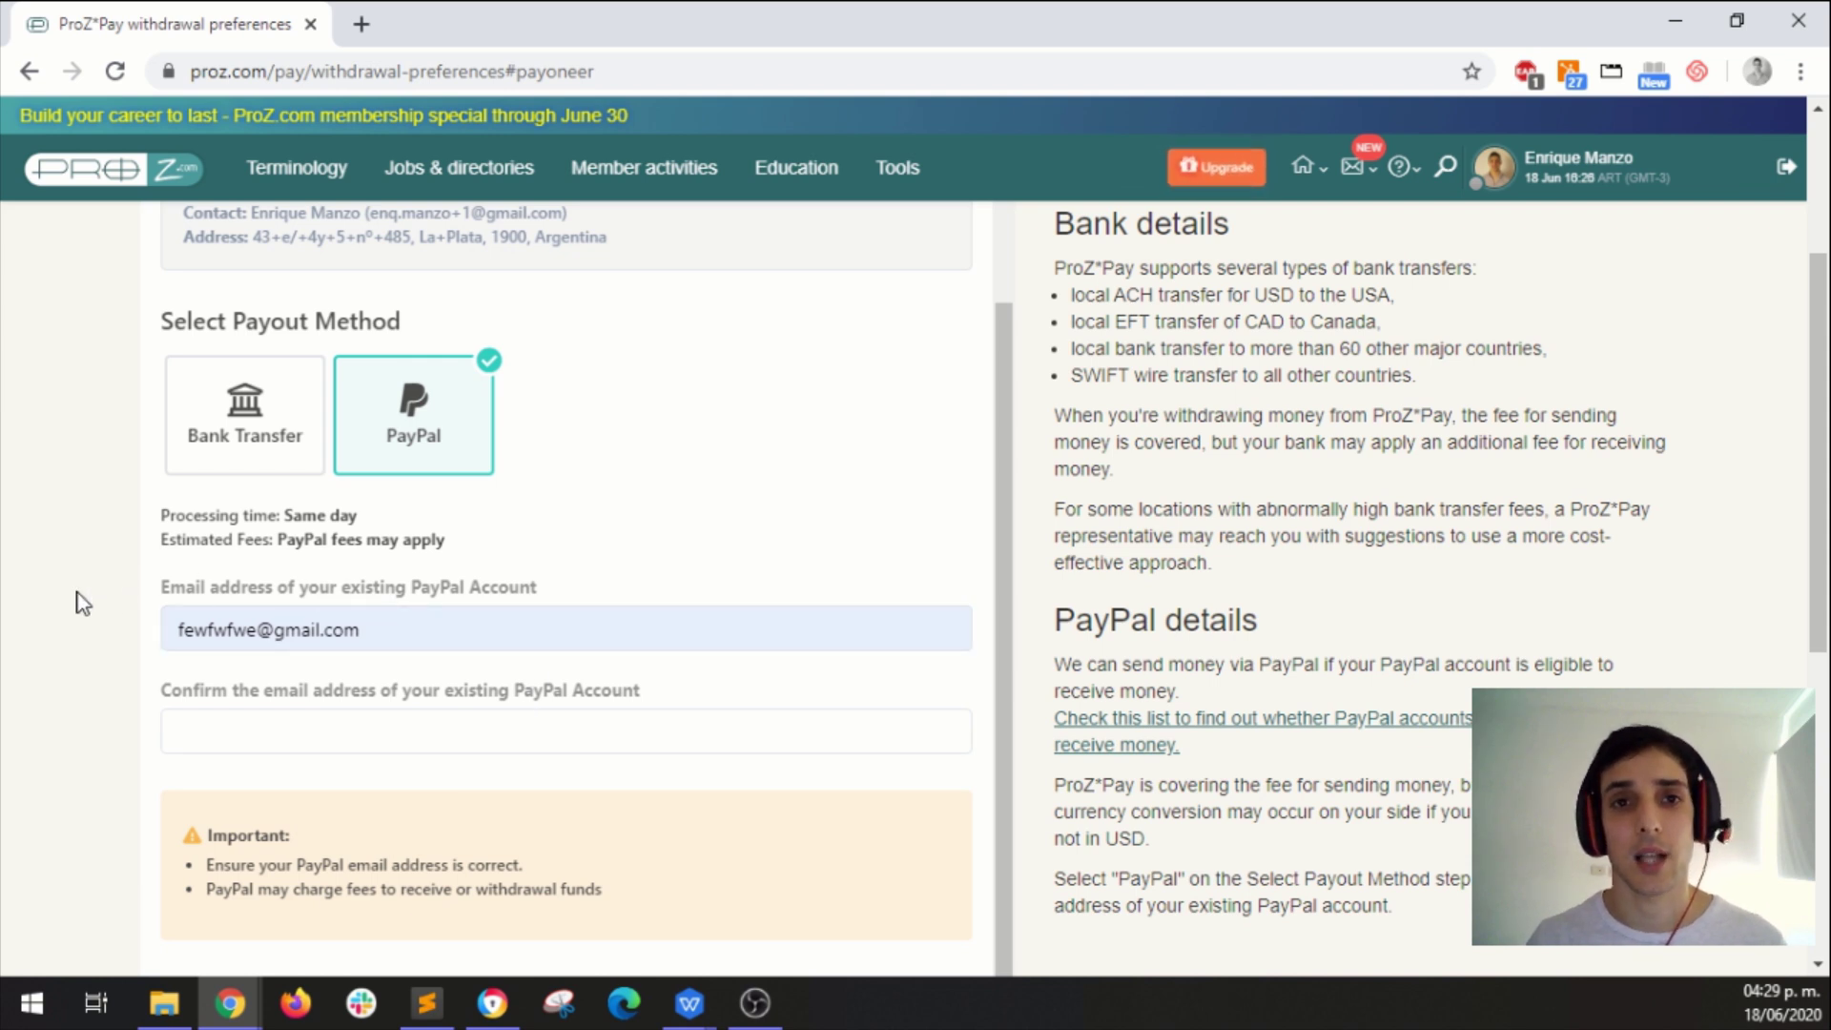
scroll(82, 472, up, 3)
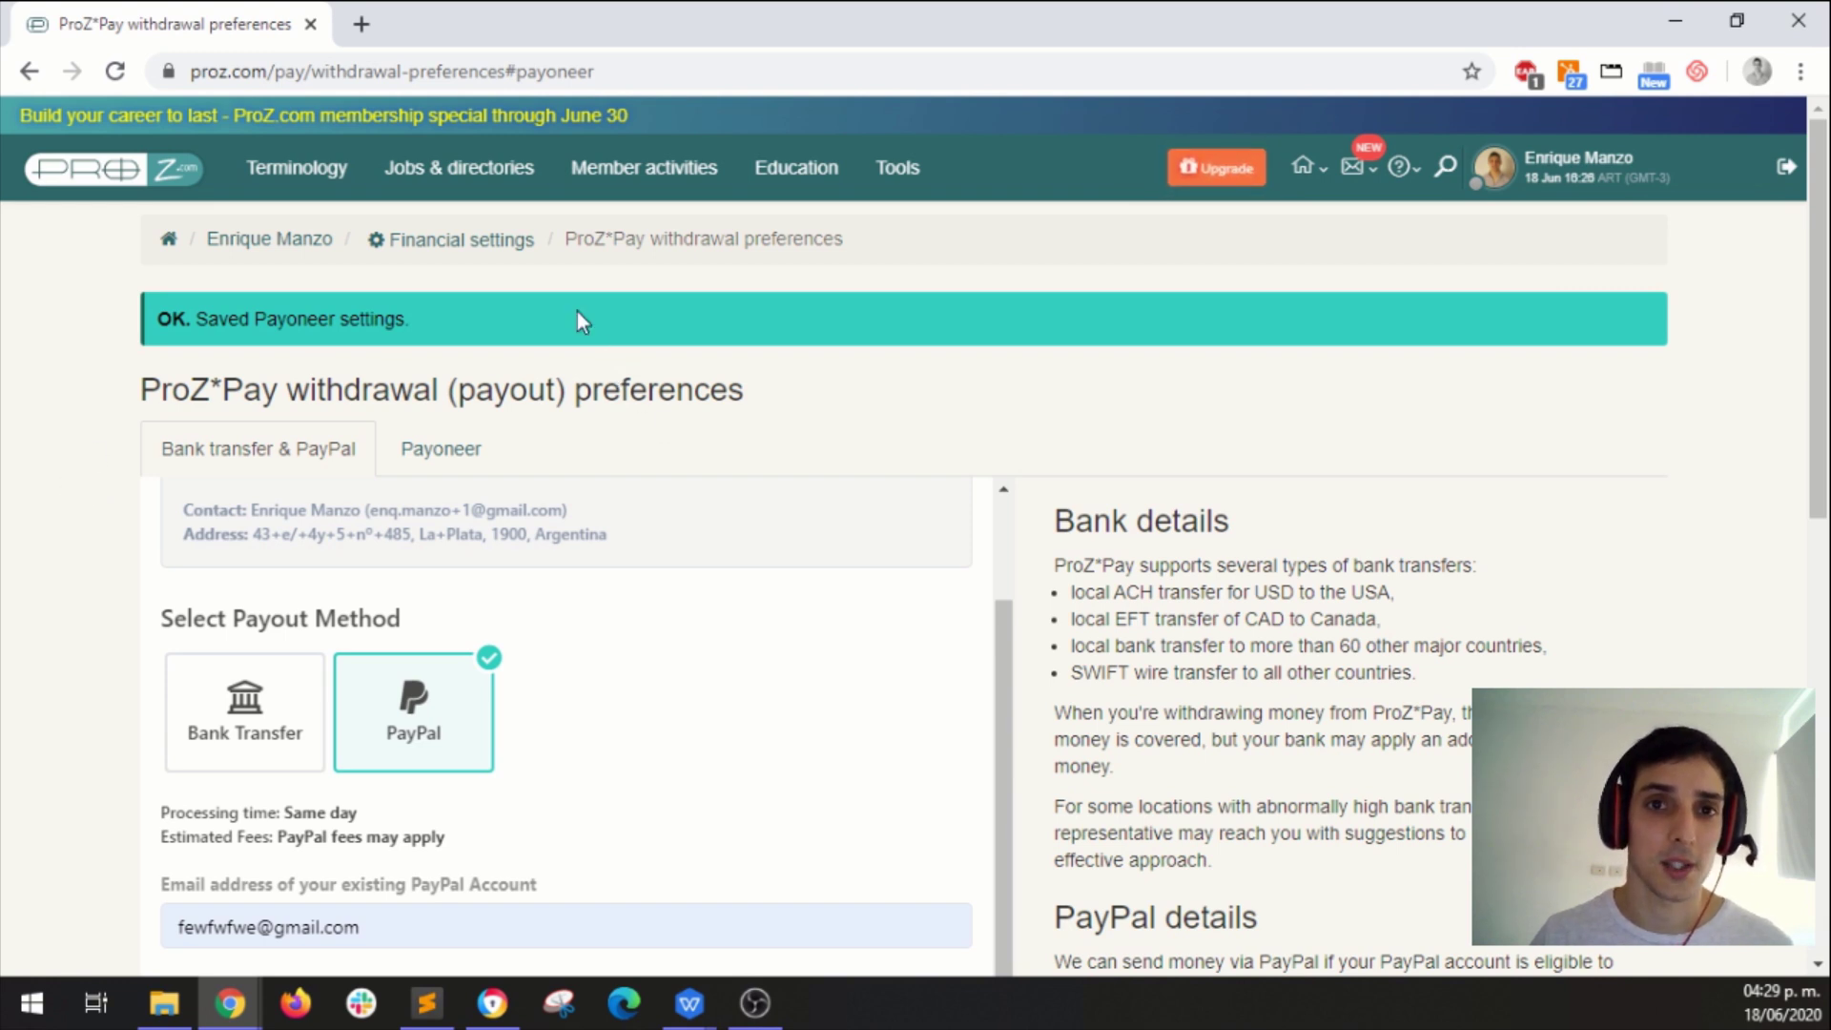
Go via Financial settings to Data security and review the mobile phone and registered e-mails.
click(430, 244)
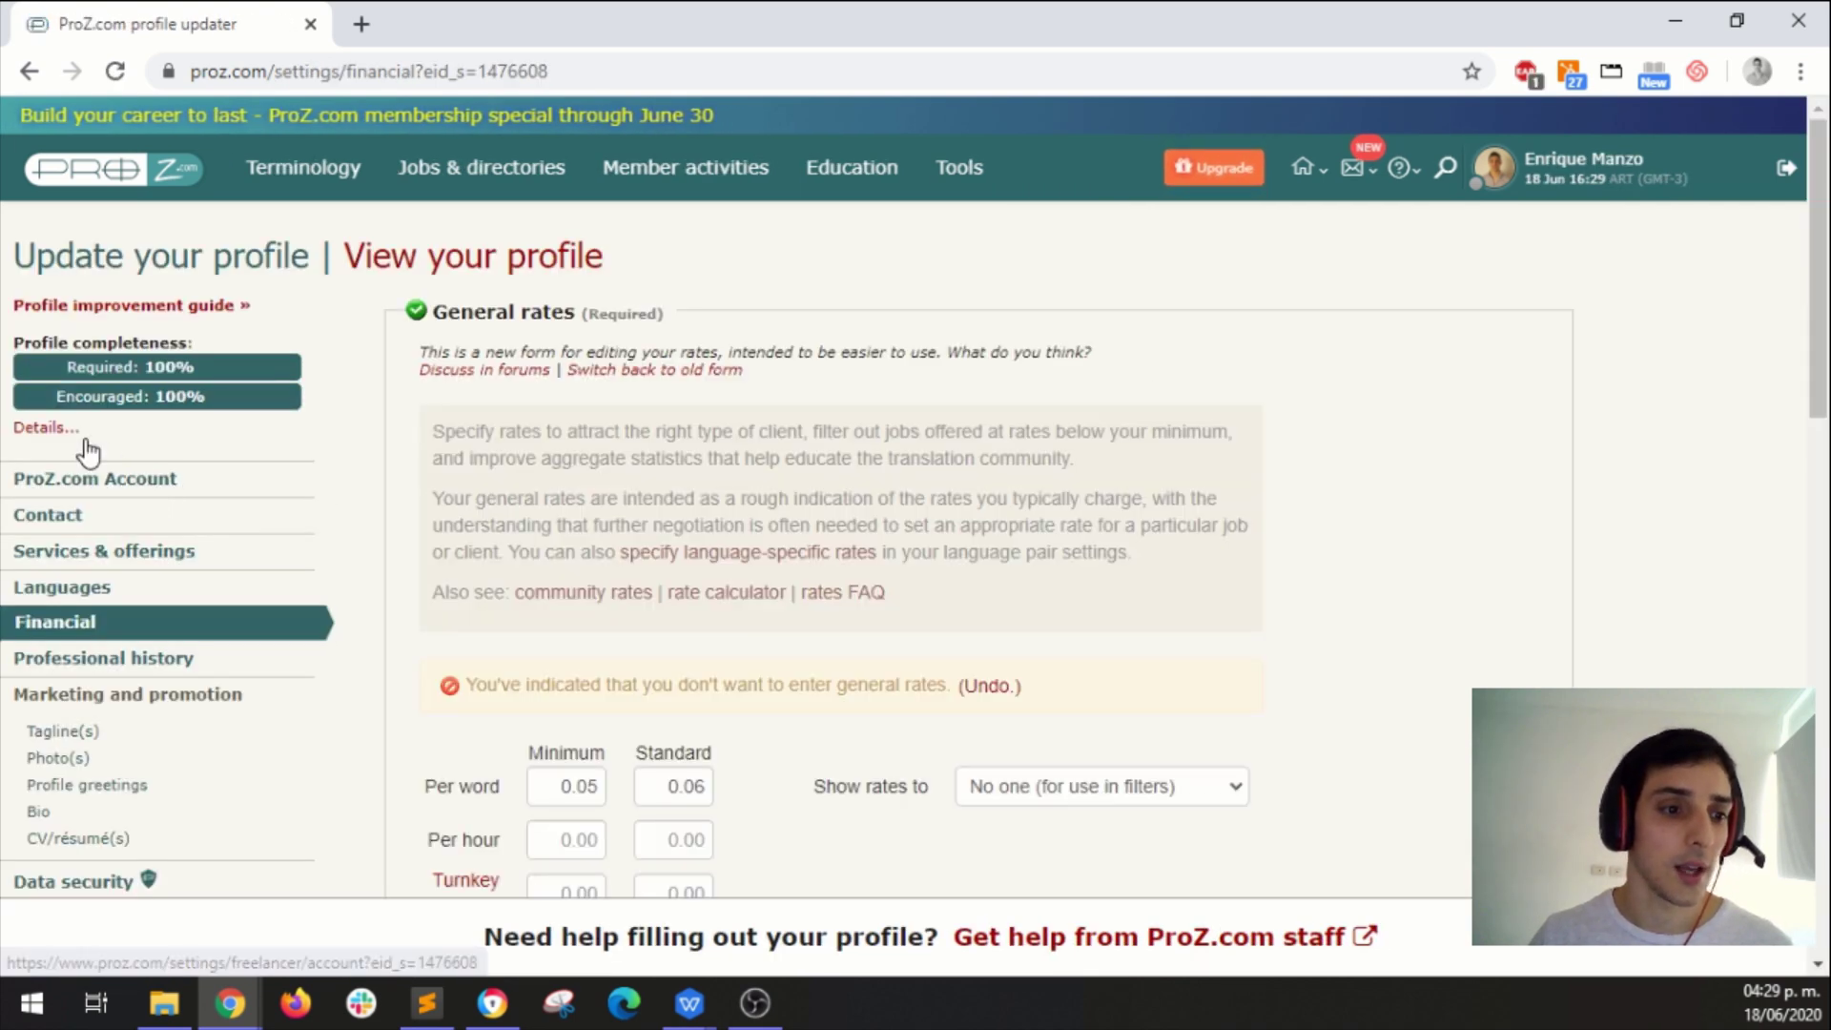
scroll(94, 448, down, 3)
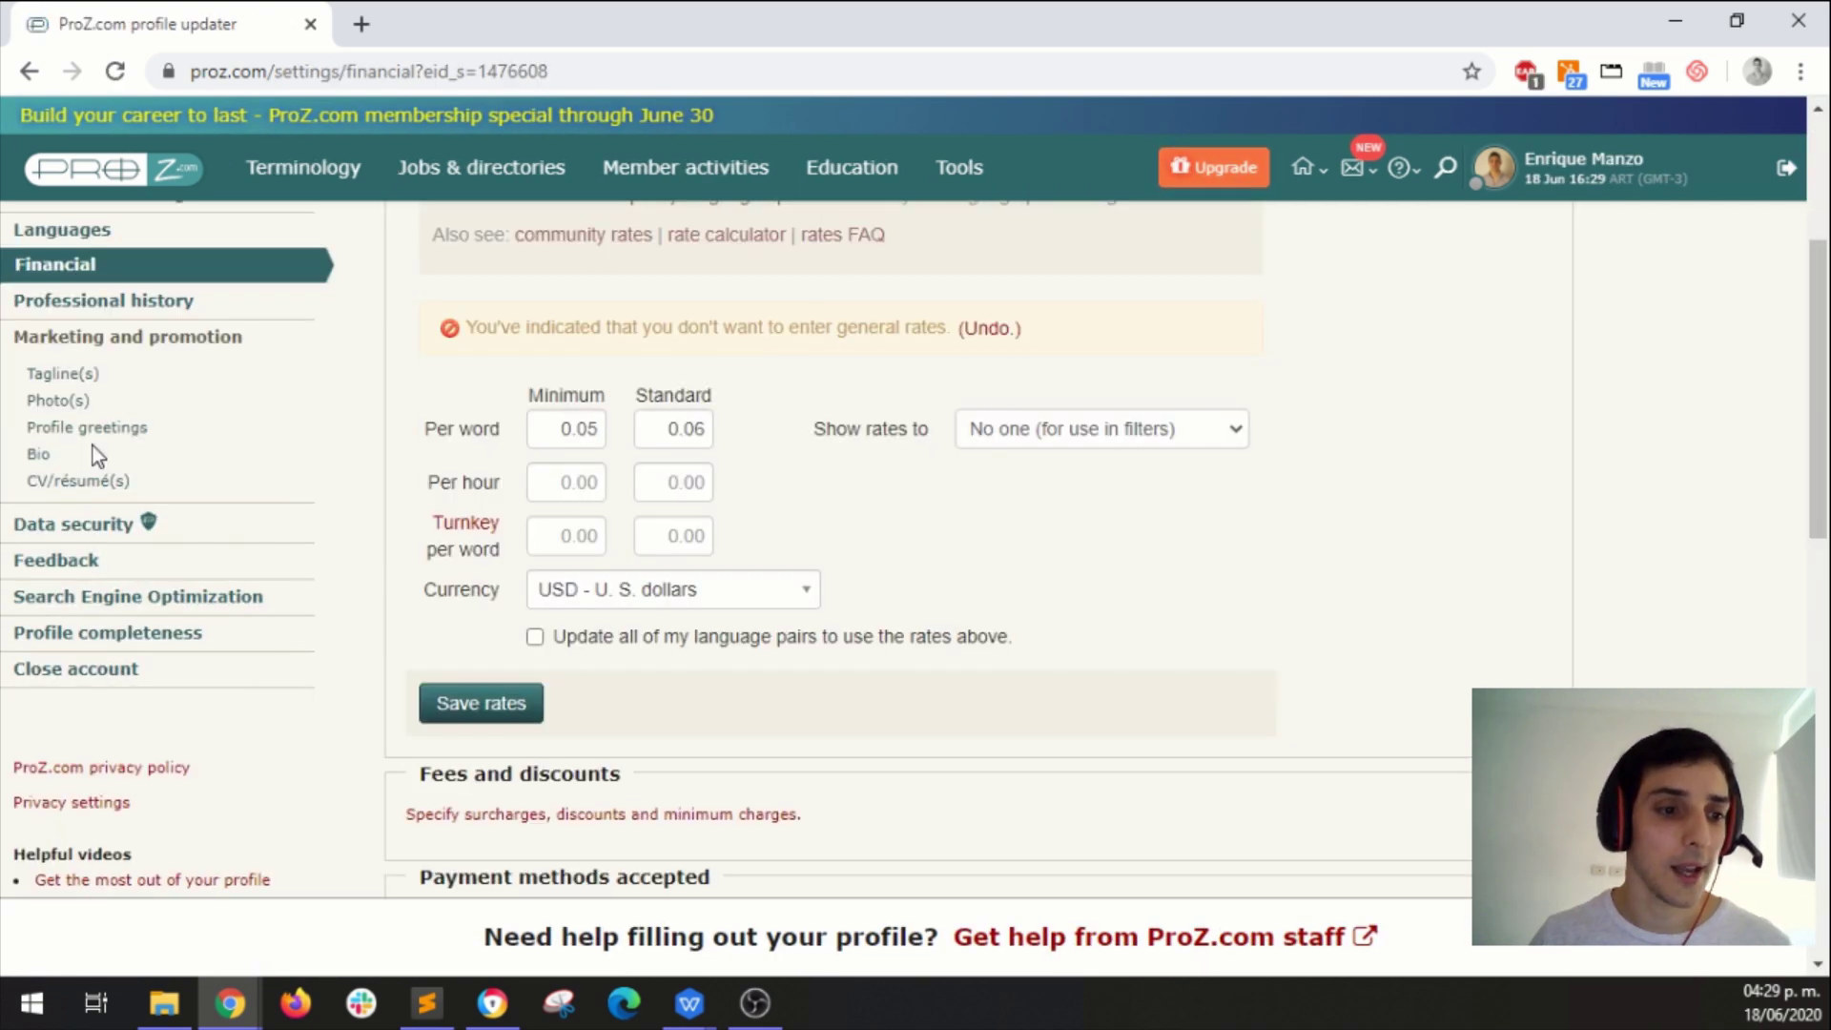
click(85, 532)
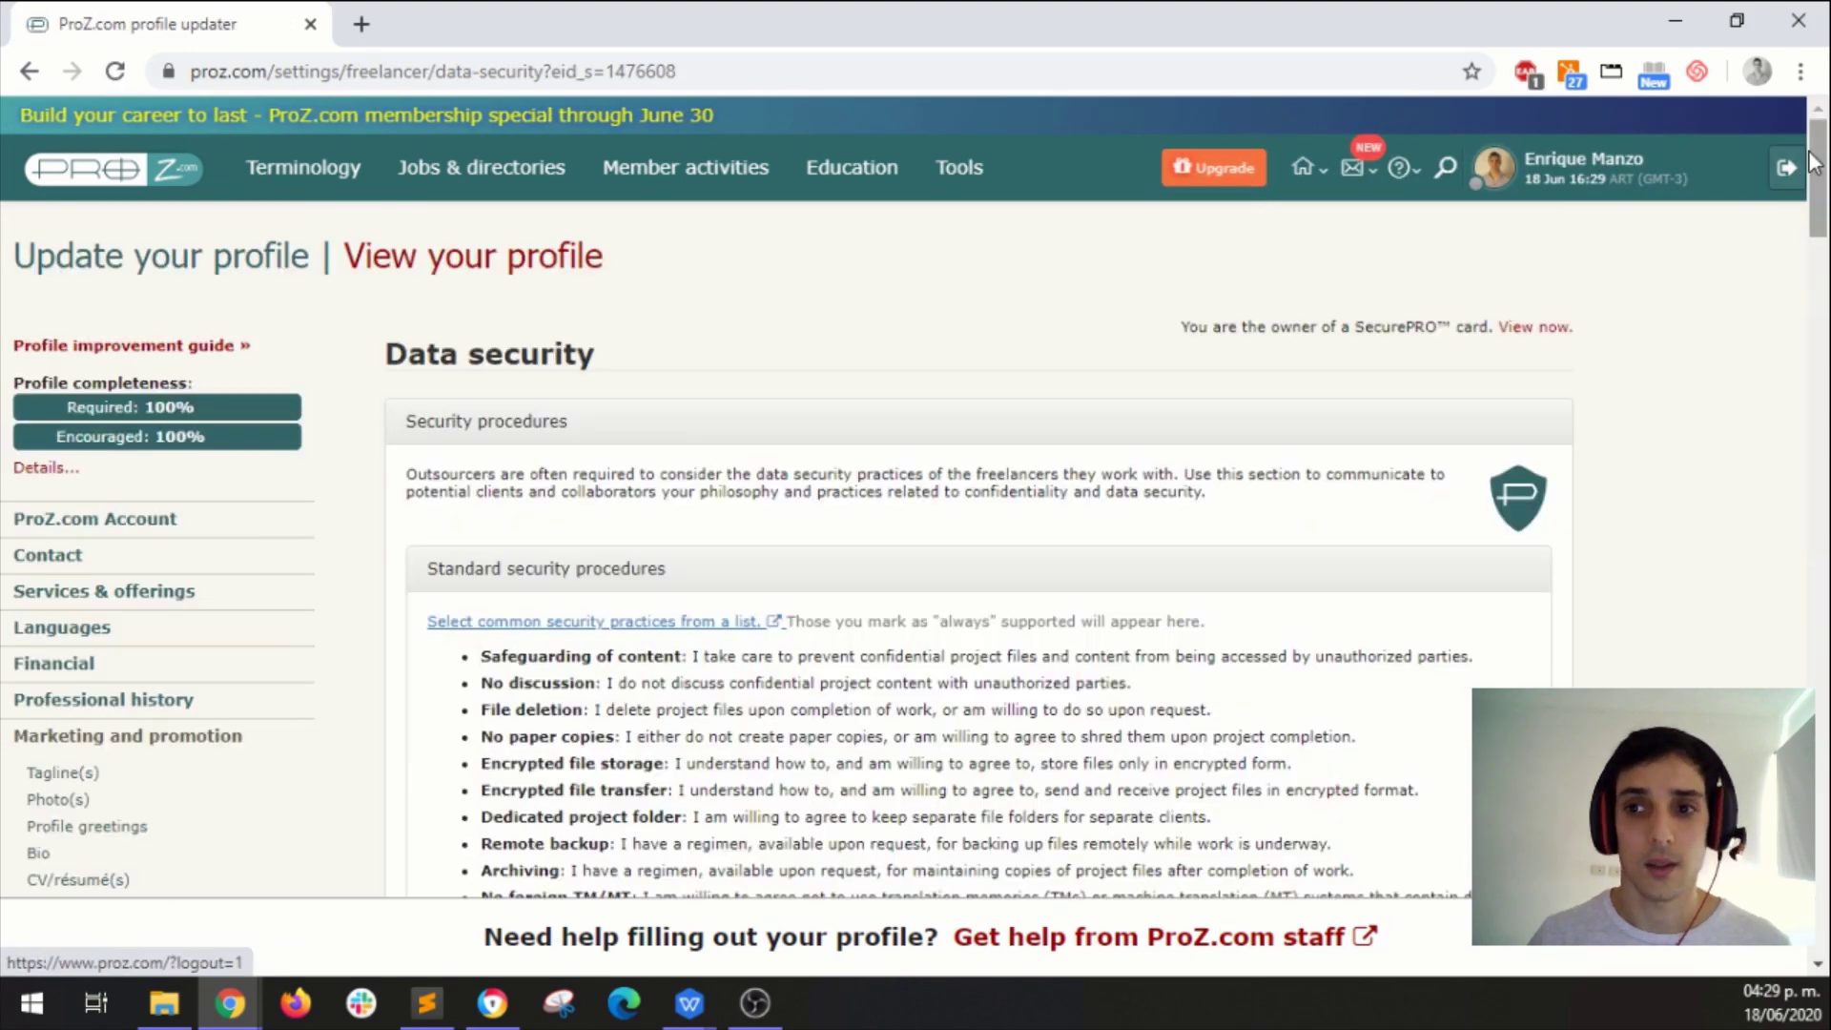
drag(1824, 155, 1823, 775)
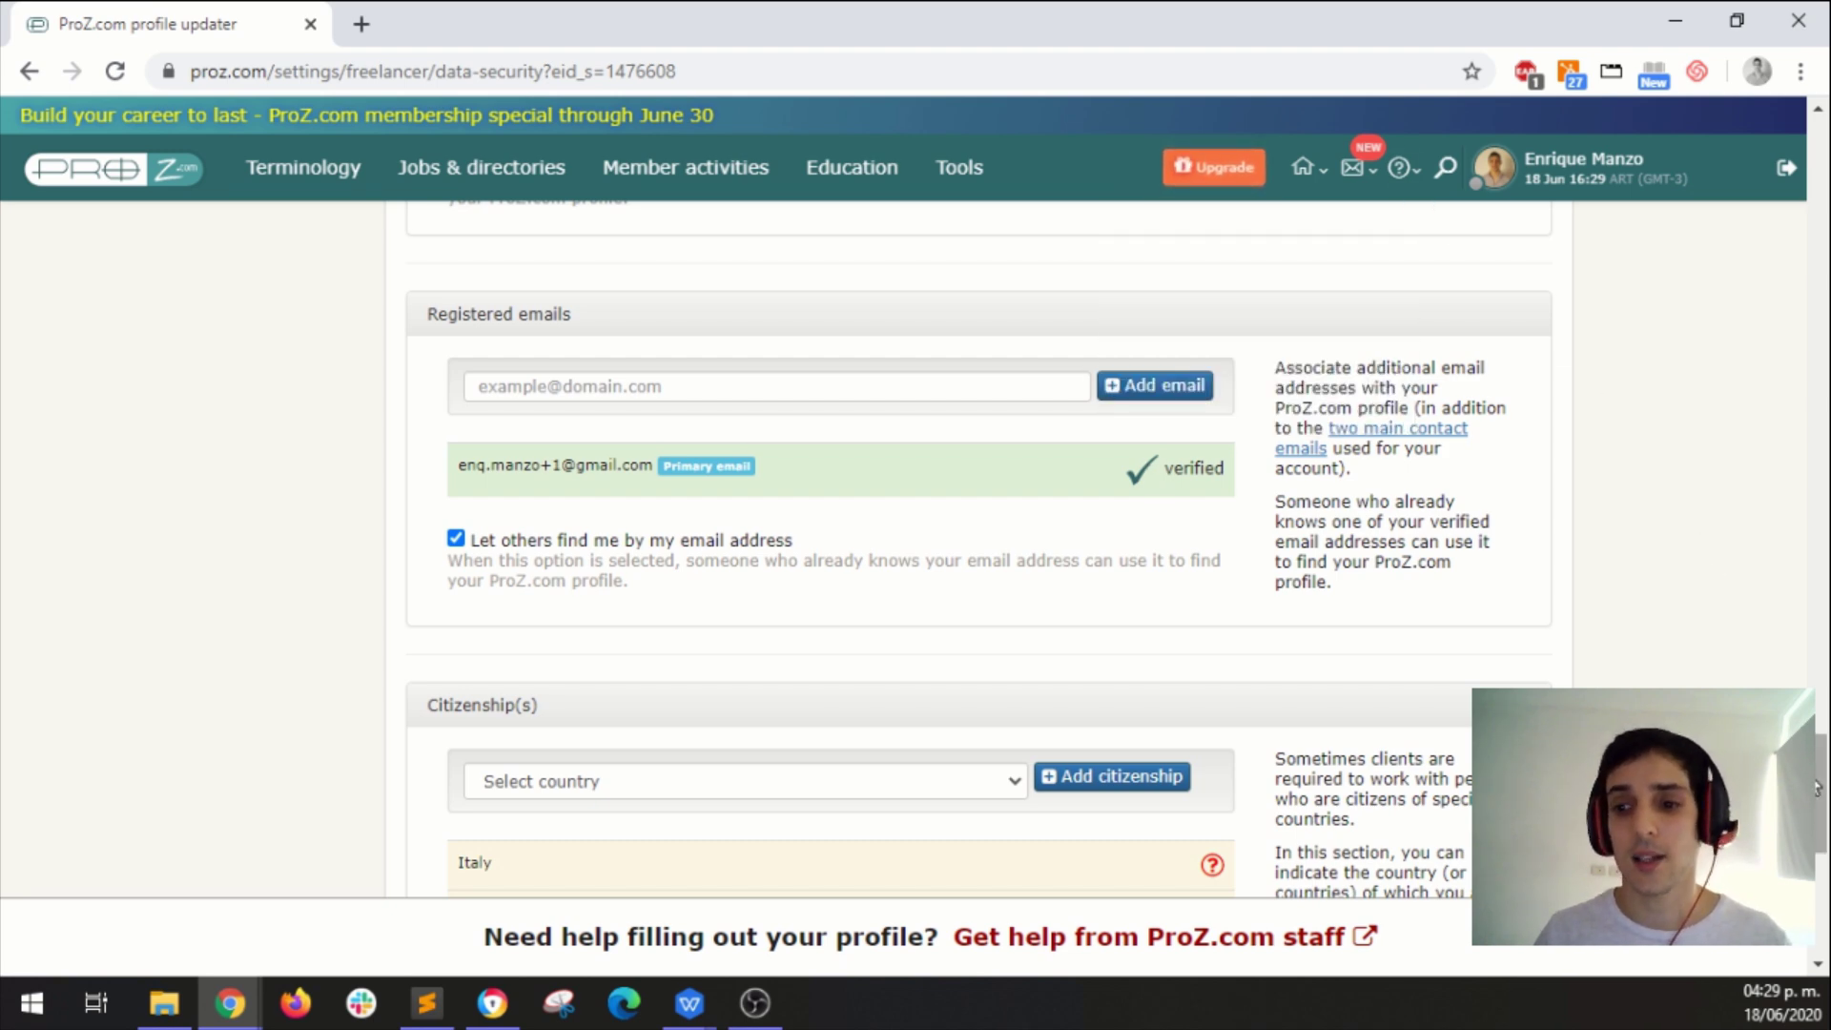
scroll(1817, 788, down, 3)
scroll(1817, 788, up, 6)
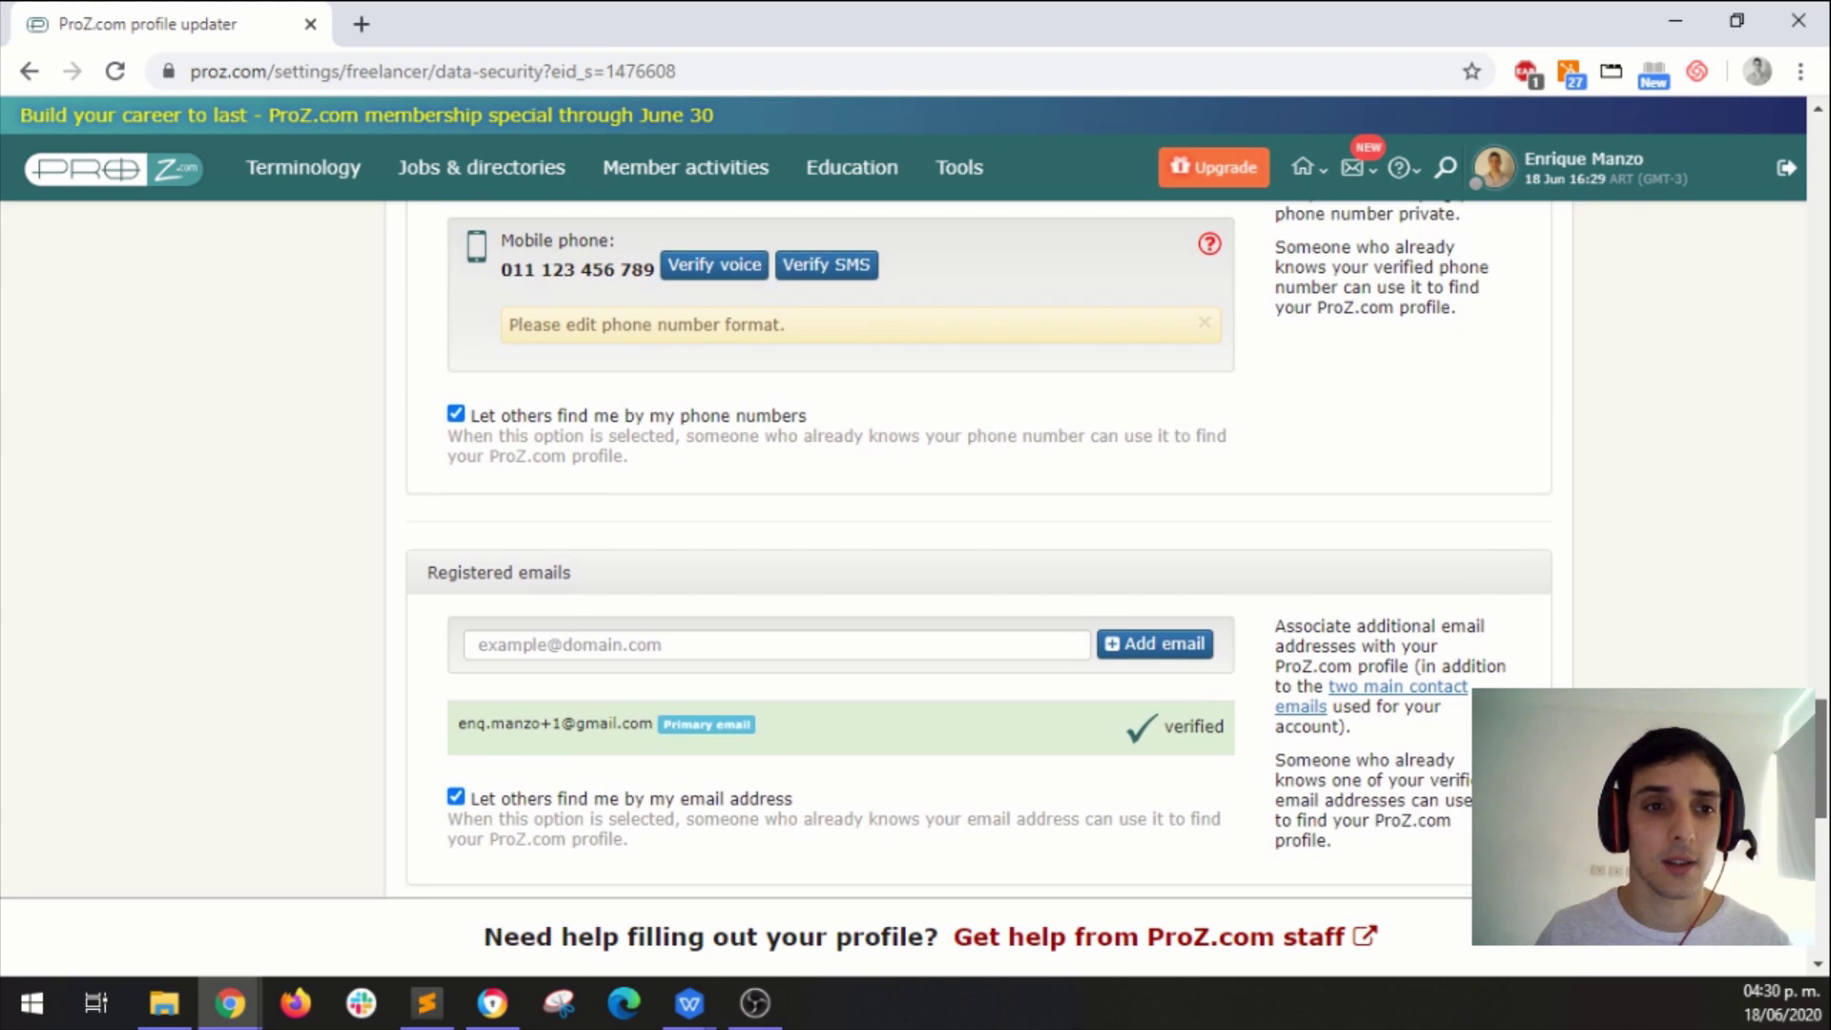
Open My funds from the account menu, then the Set payment method page for withdrawals.
click(1507, 167)
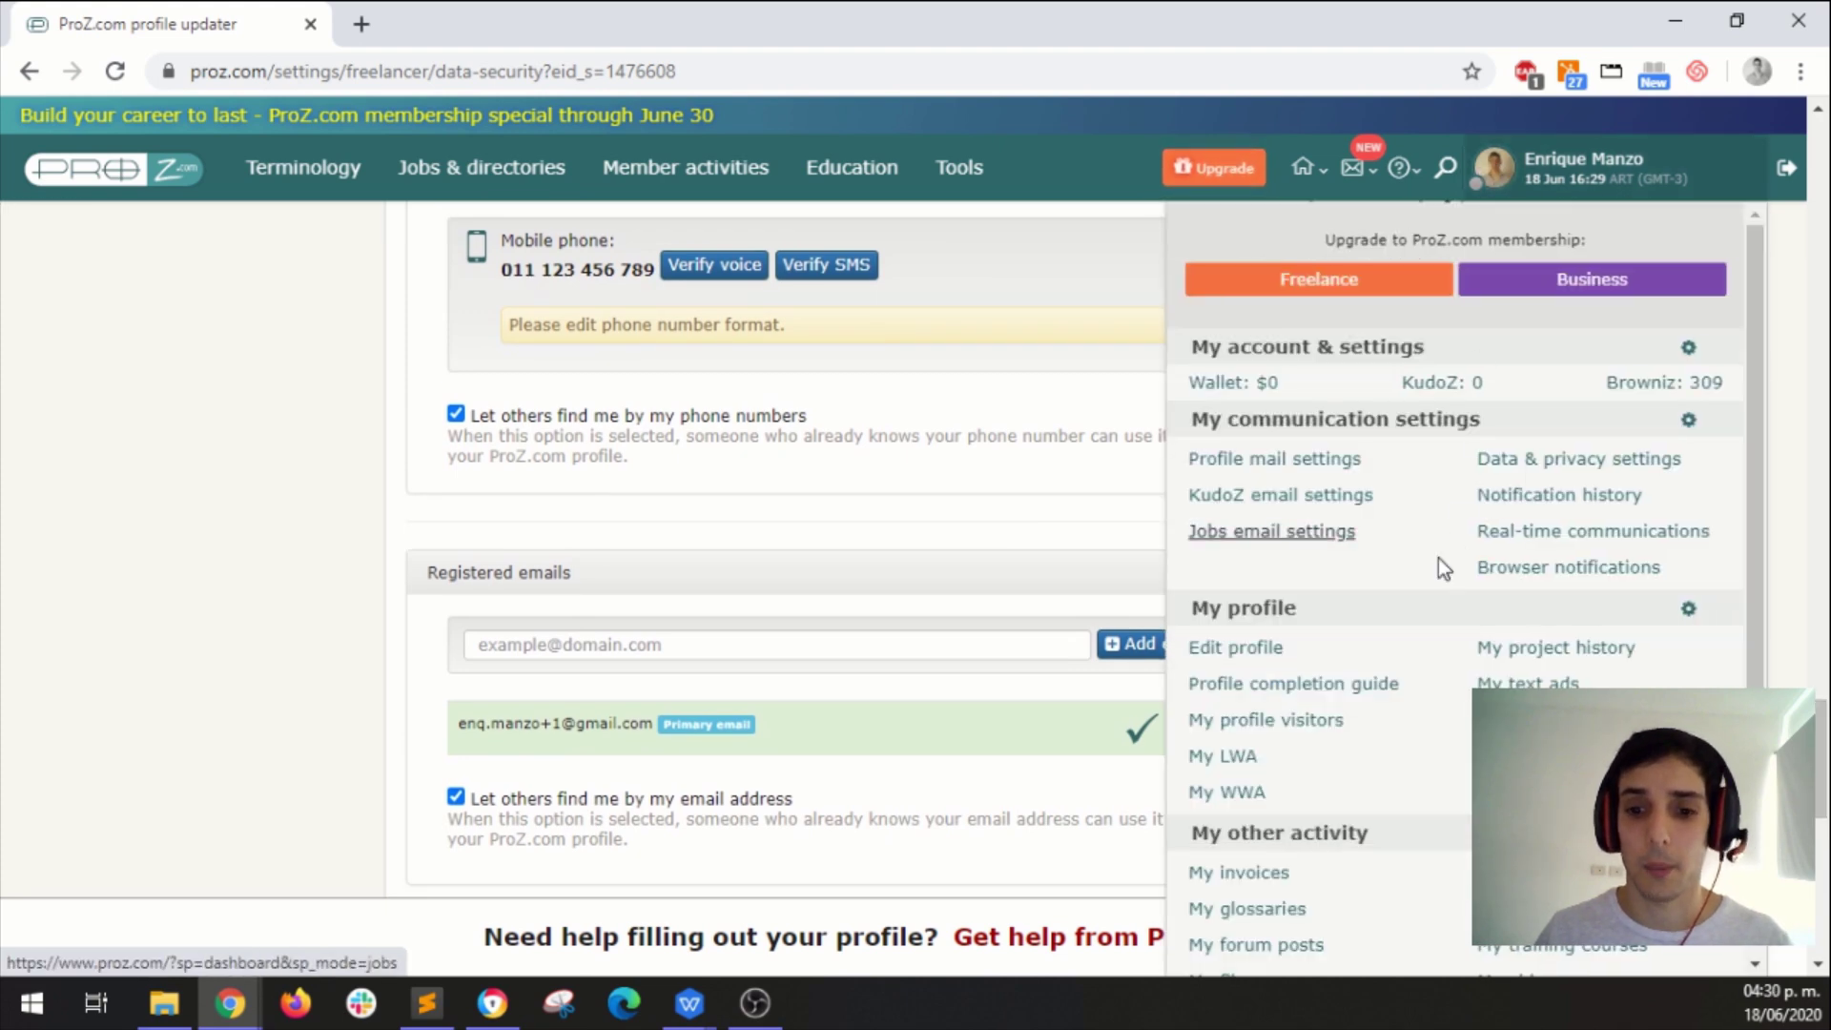
scroll(1383, 620, down, 2)
click(1240, 853)
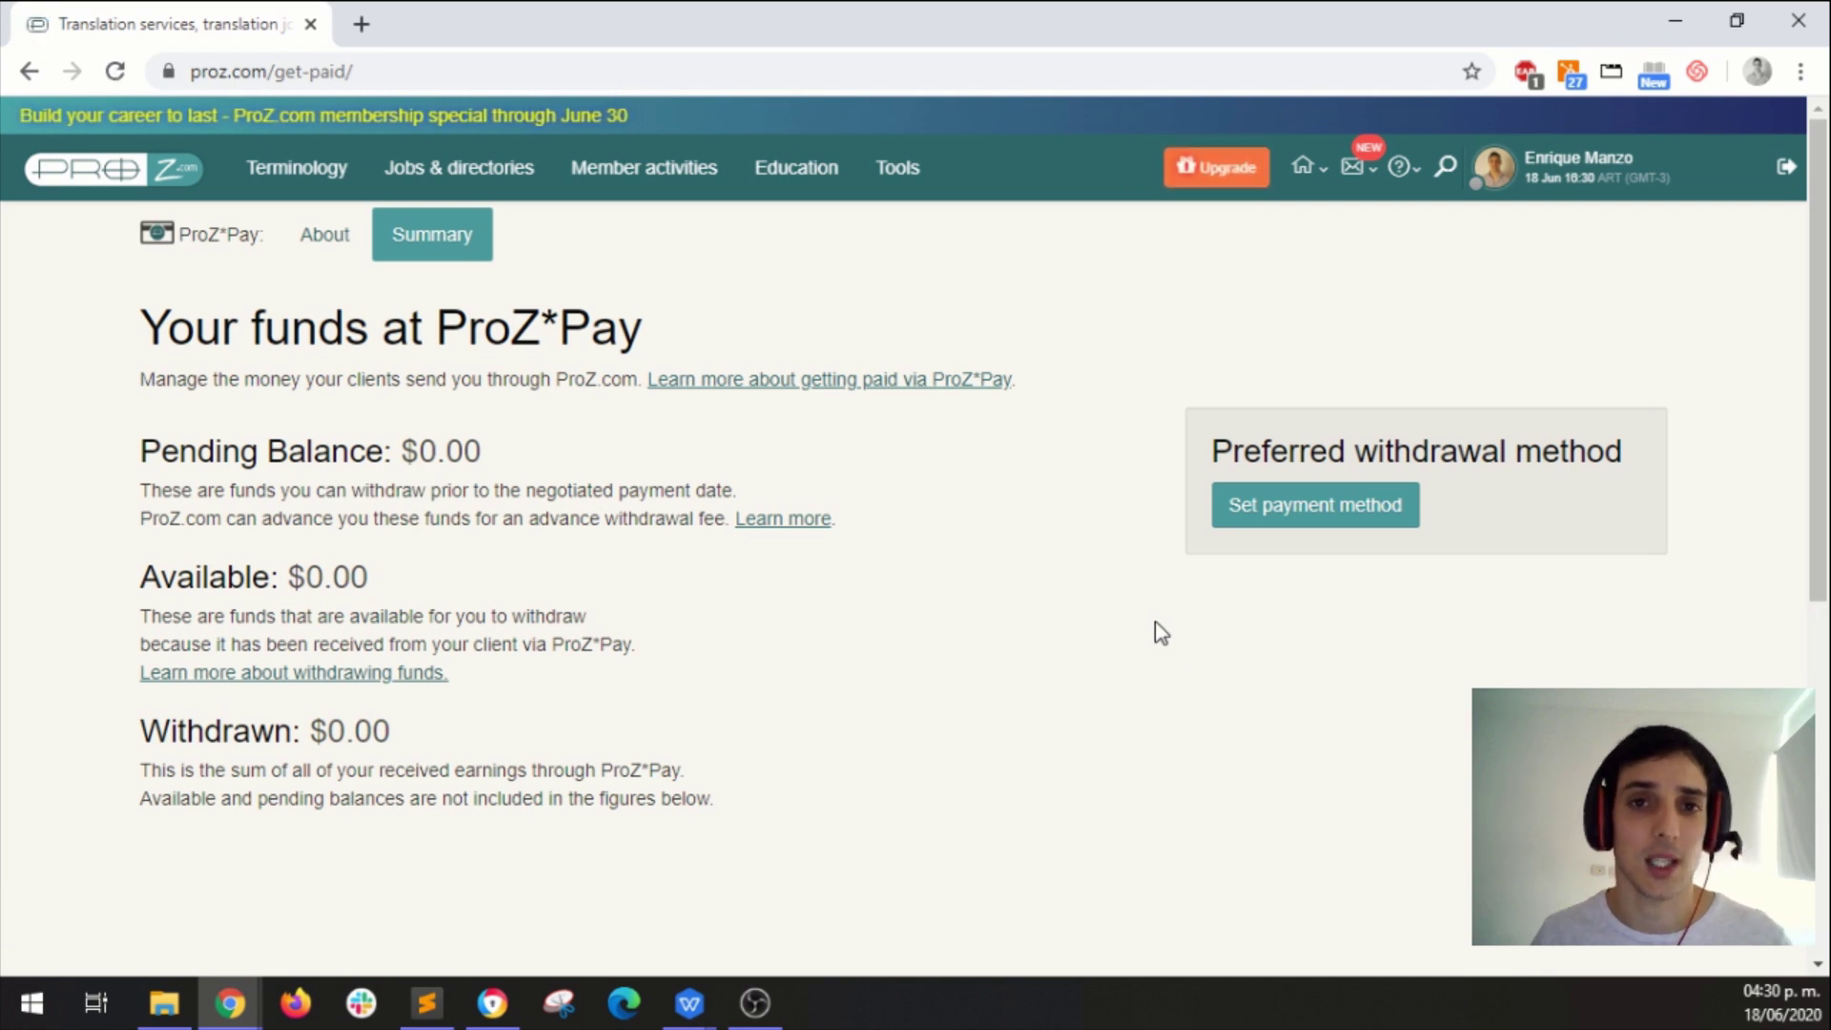
click(1305, 520)
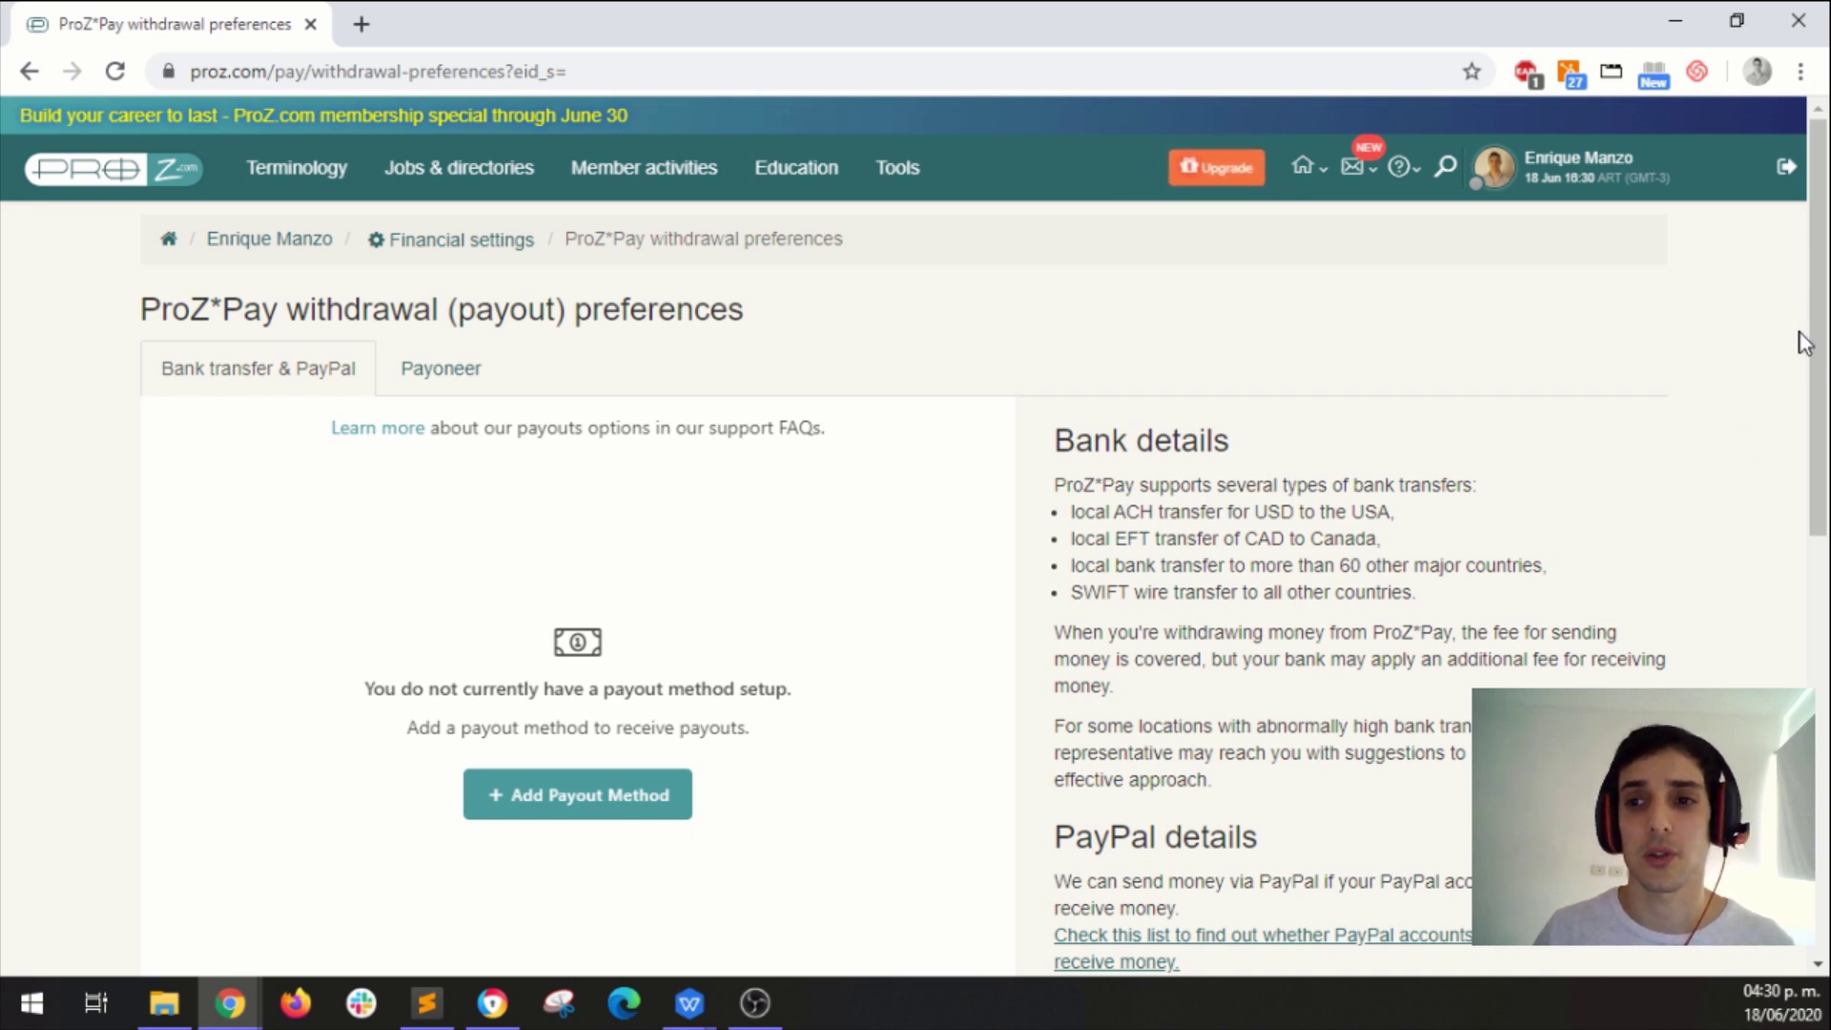
mouse_move(1820, 291)
mouse_down()
mouse_move(1815, 528)
mouse_move(1789, 323)
mouse_move(1815, 319)
mouse_move(1817, 270)
mouse_up()
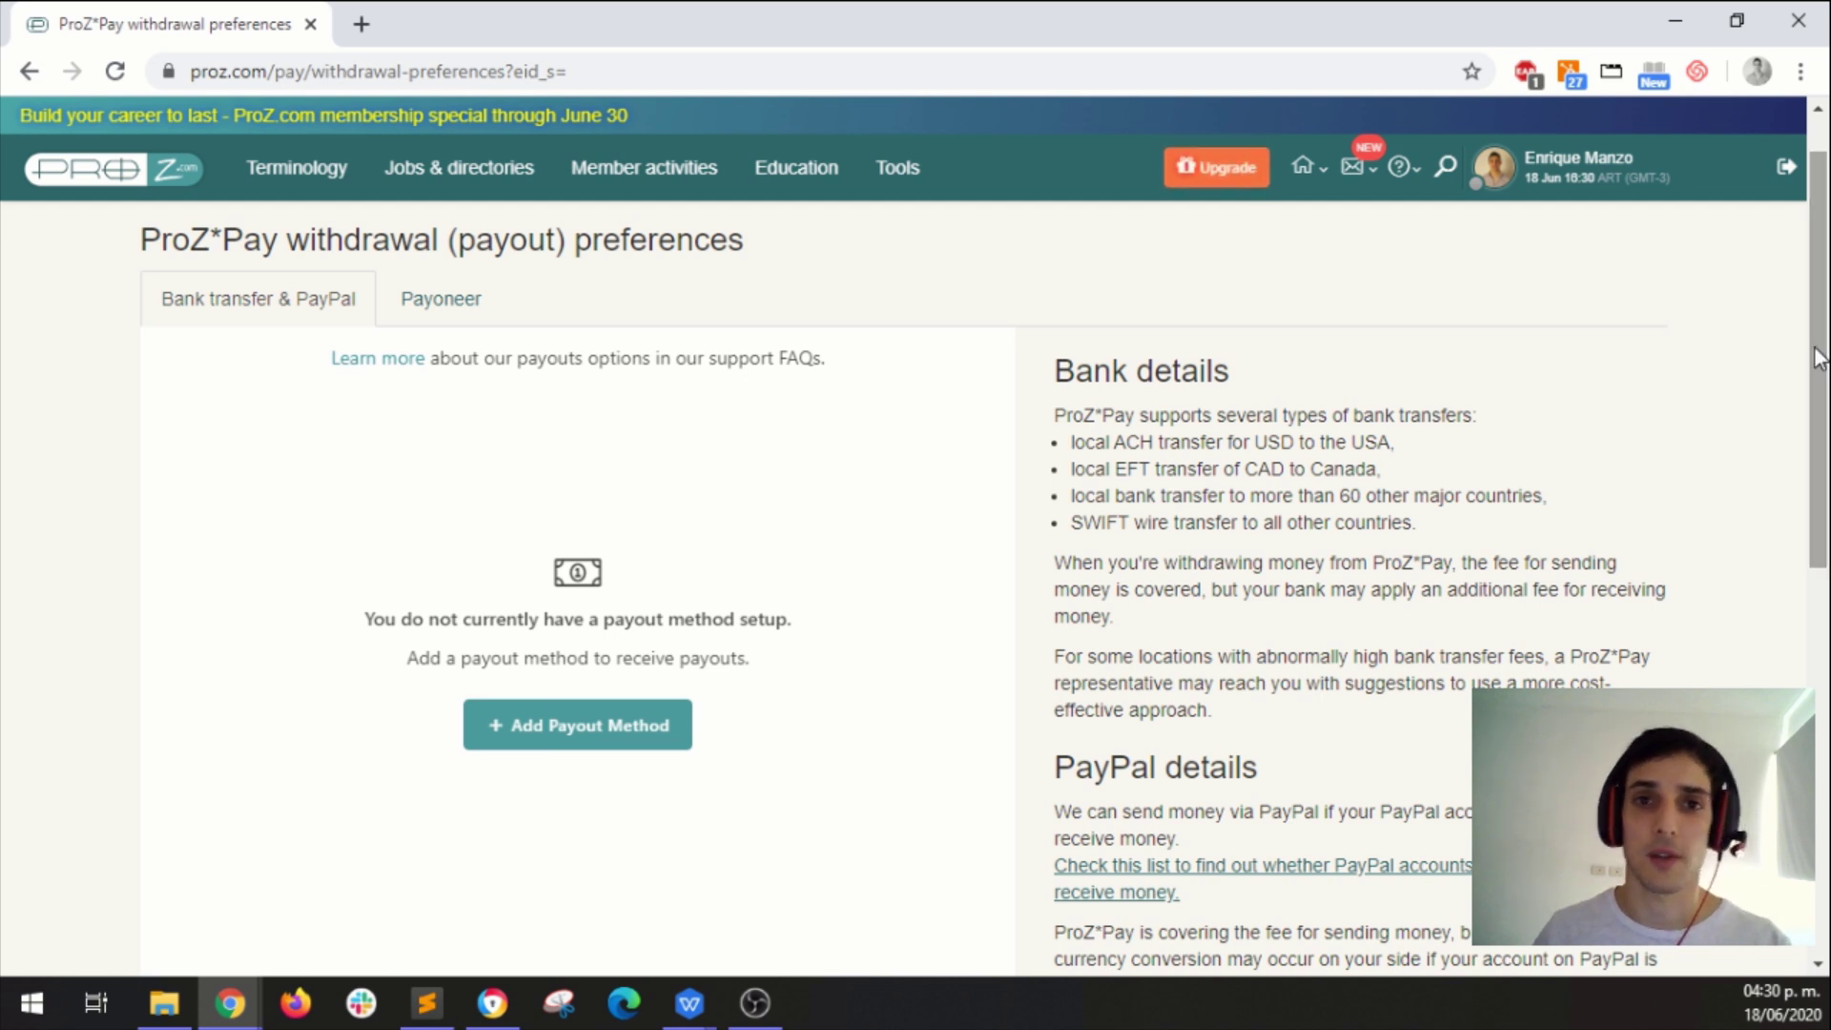
mouse_move(1820, 357)
mouse_down()
mouse_move(1821, 439)
mouse_move(1802, 358)
mouse_up()
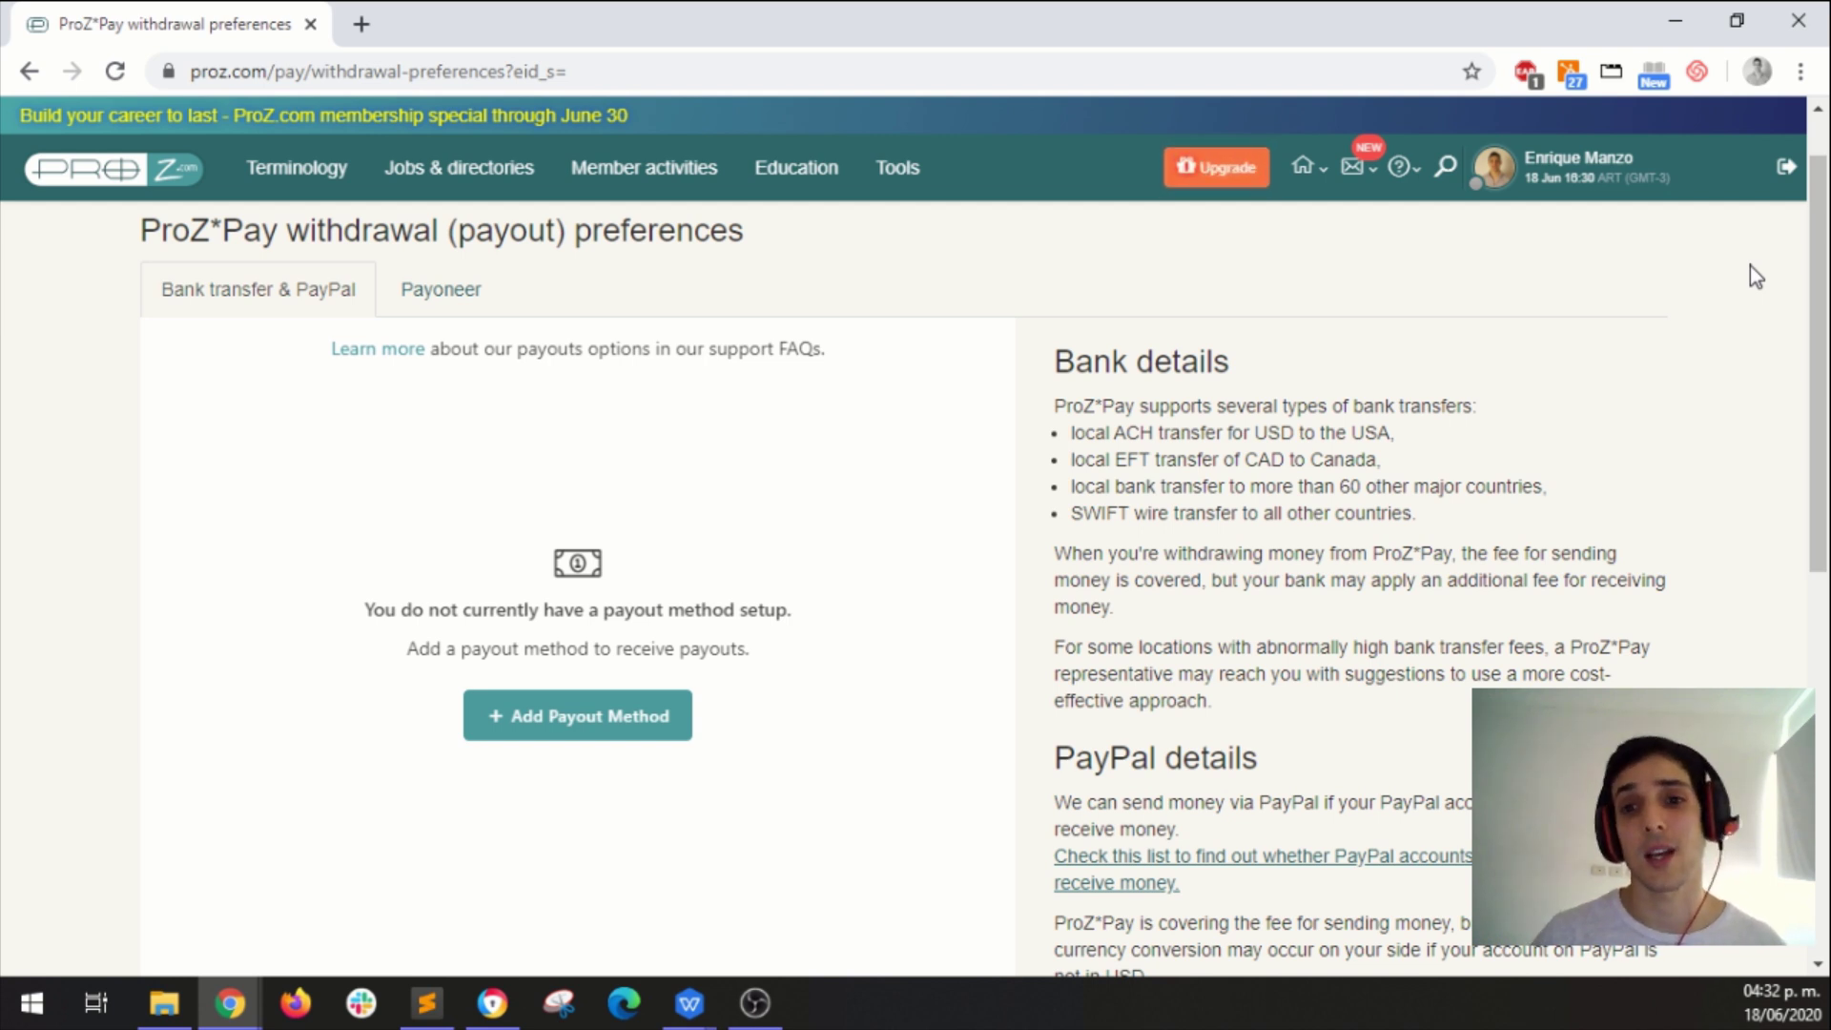
mouse_move(1403, 181)
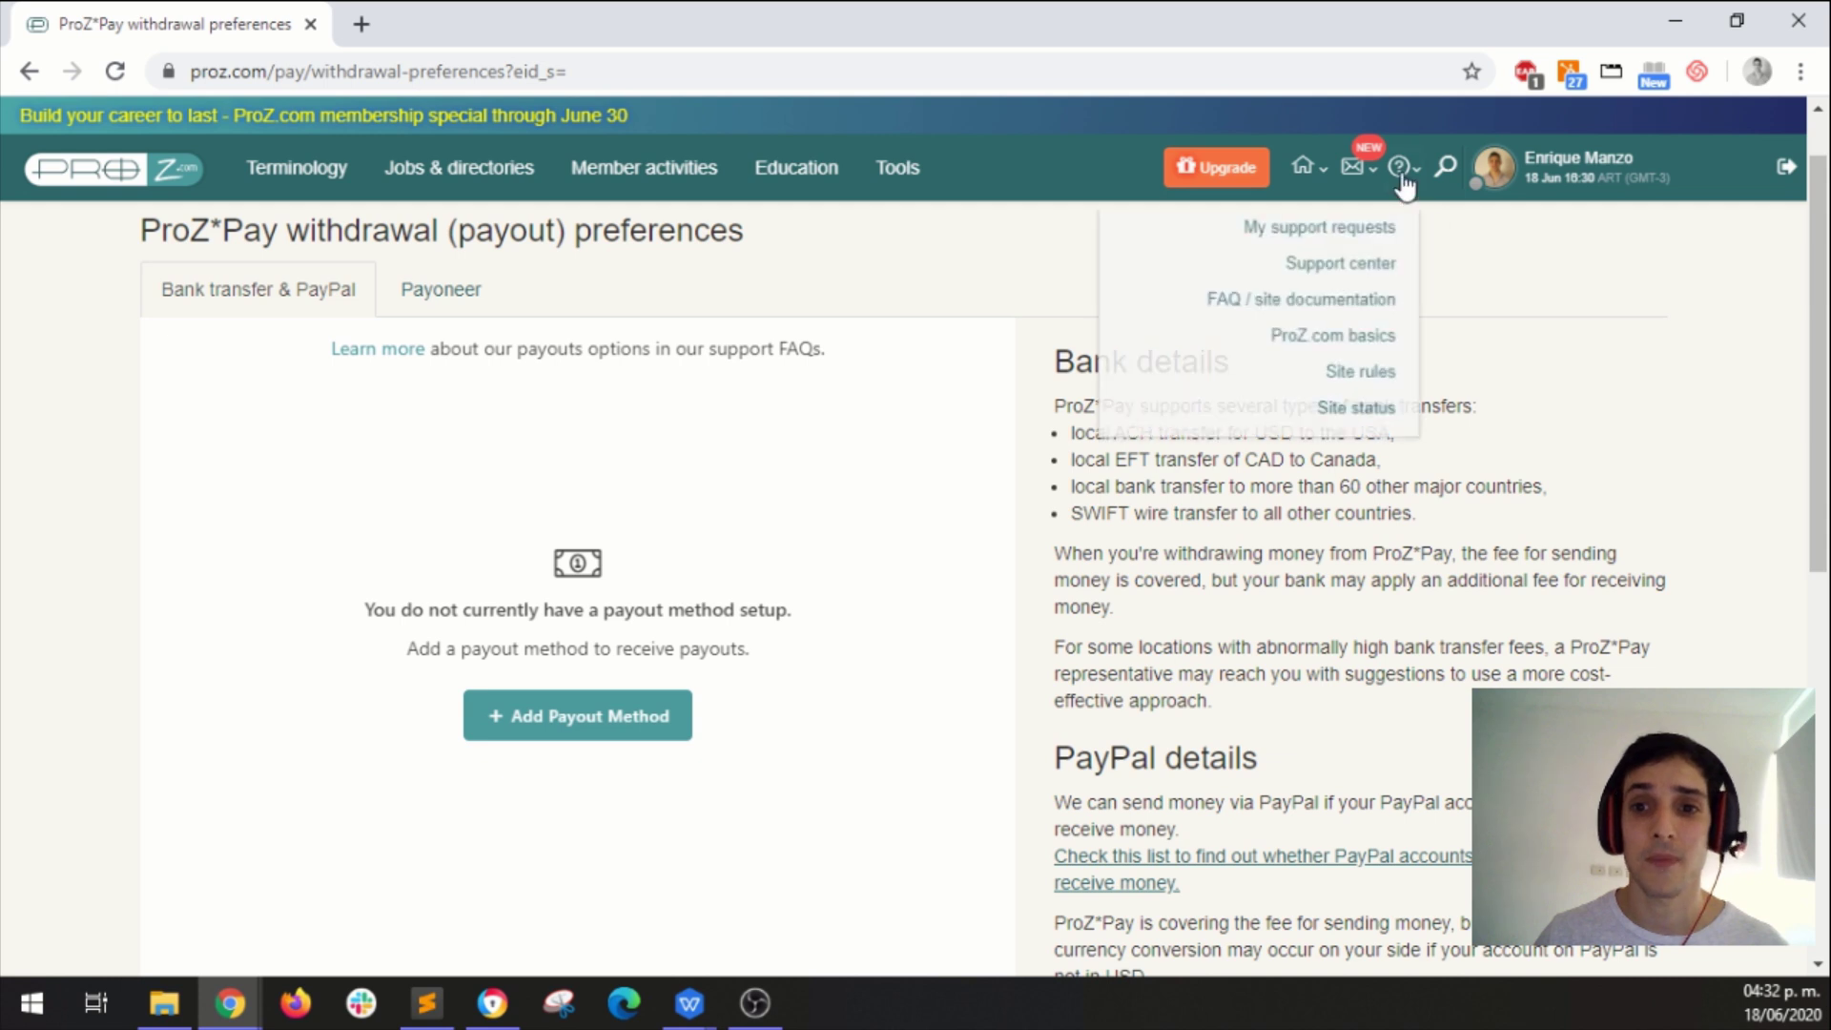